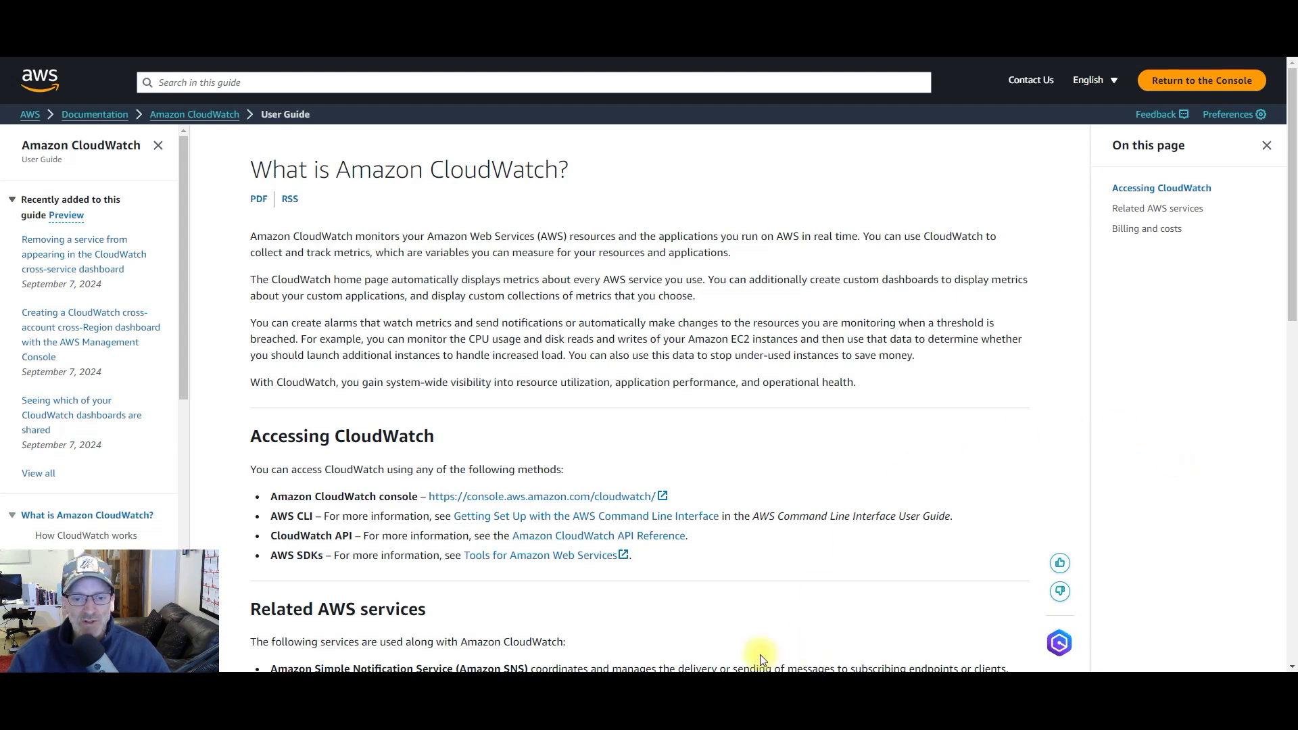
Step: Switch to VS Code and review the SSM parameter, association and document resources in the cw_age_lin module's main.tf
{"action": "left_click", "coordinate": [725, 691]}
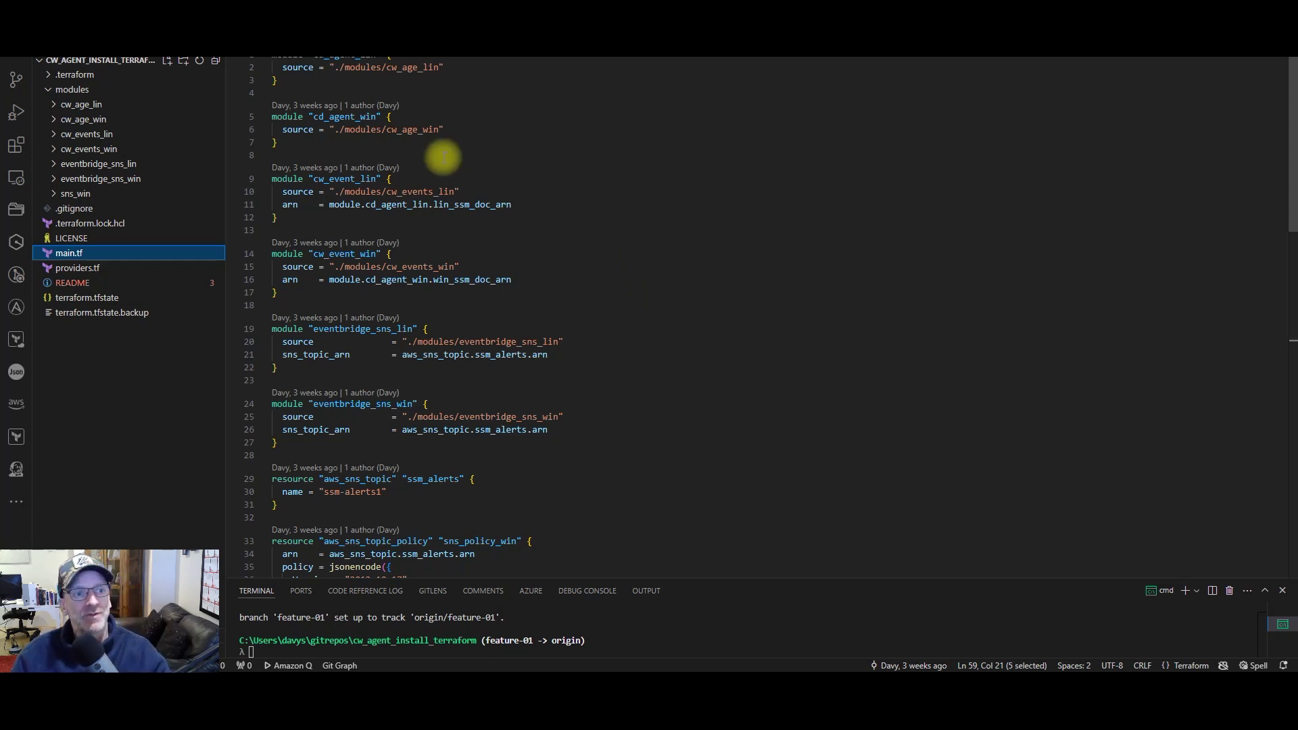
{"action": "left_click", "coordinate": [61, 104]}
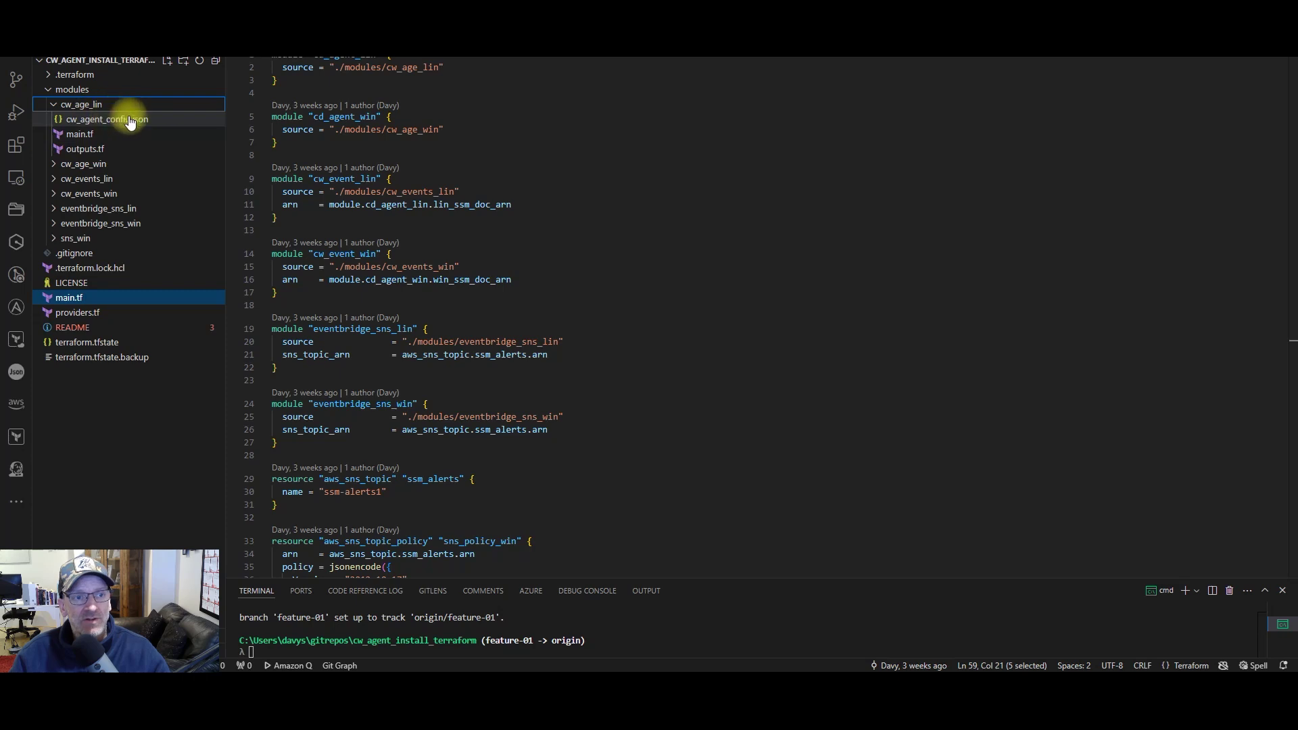
{"action": "left_click", "coordinate": [80, 134]}
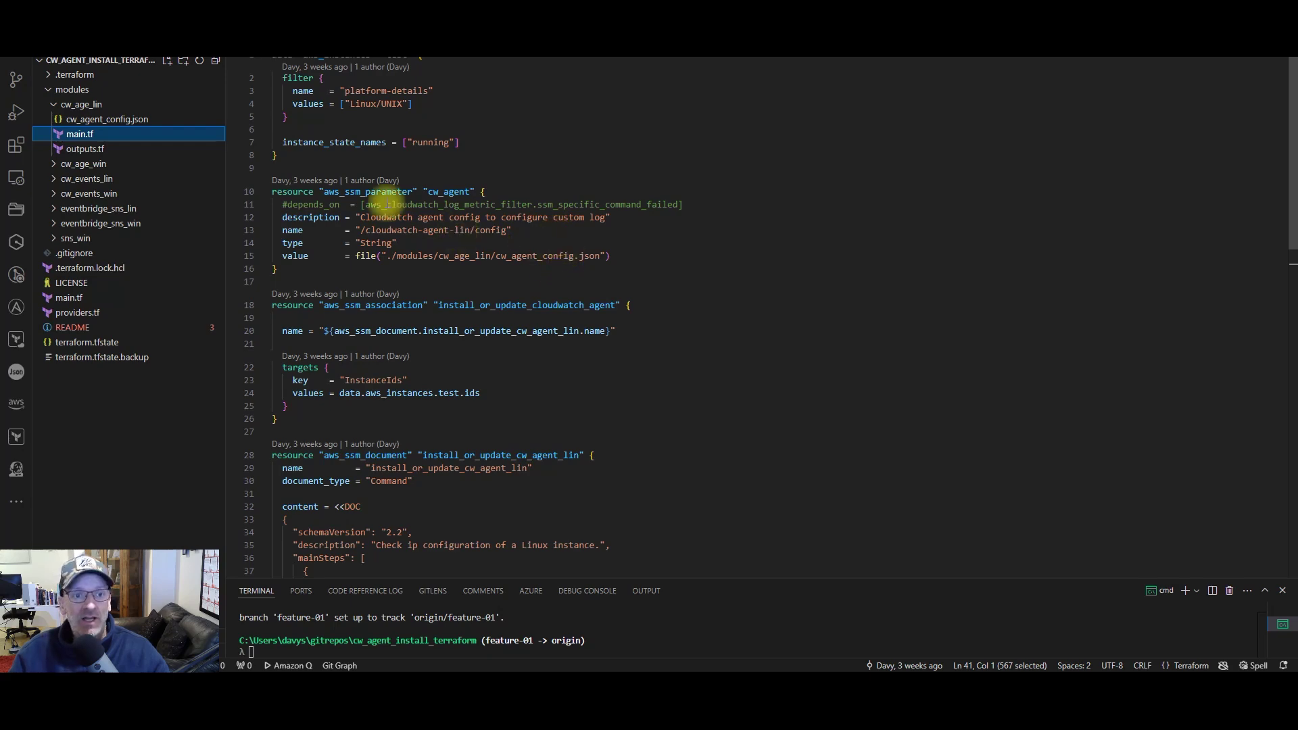
{"action": "scroll", "coordinate": [778, 270], "scroll_direction": "down", "scroll_amount": 8}
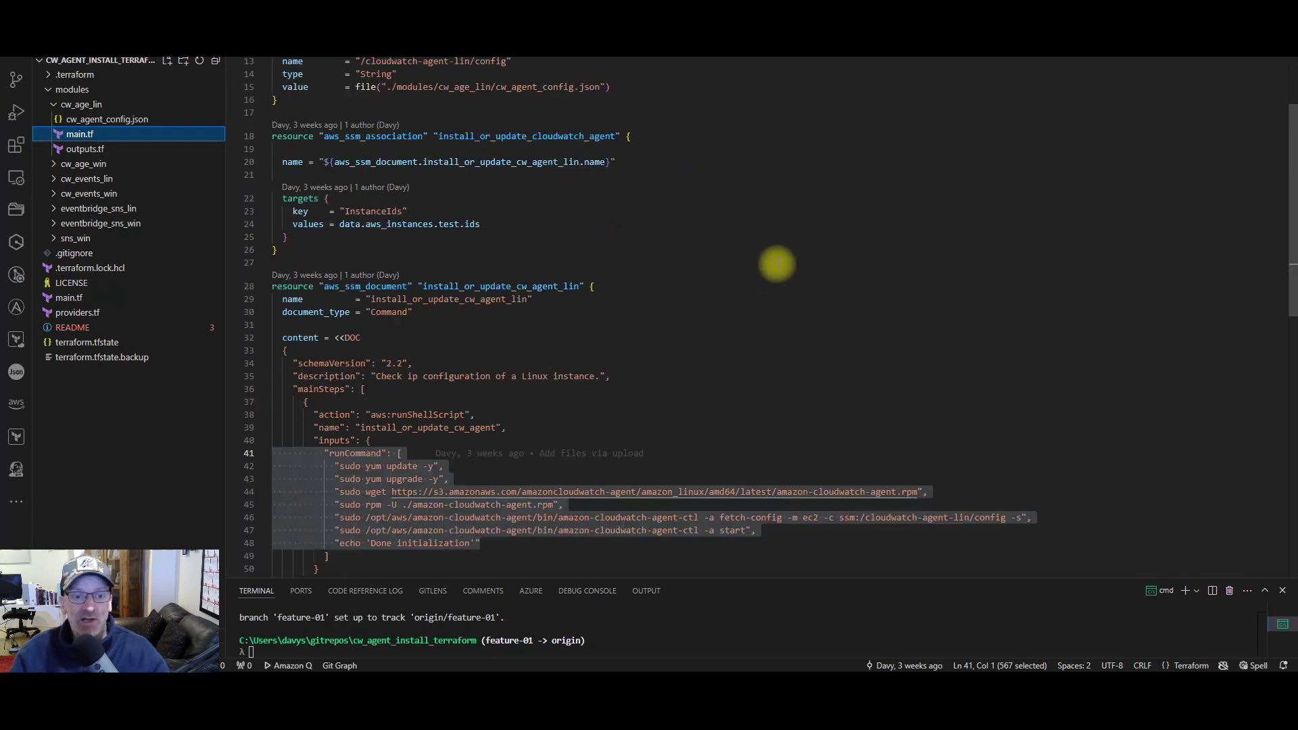
{"action": "left_click", "coordinate": [541, 377]}
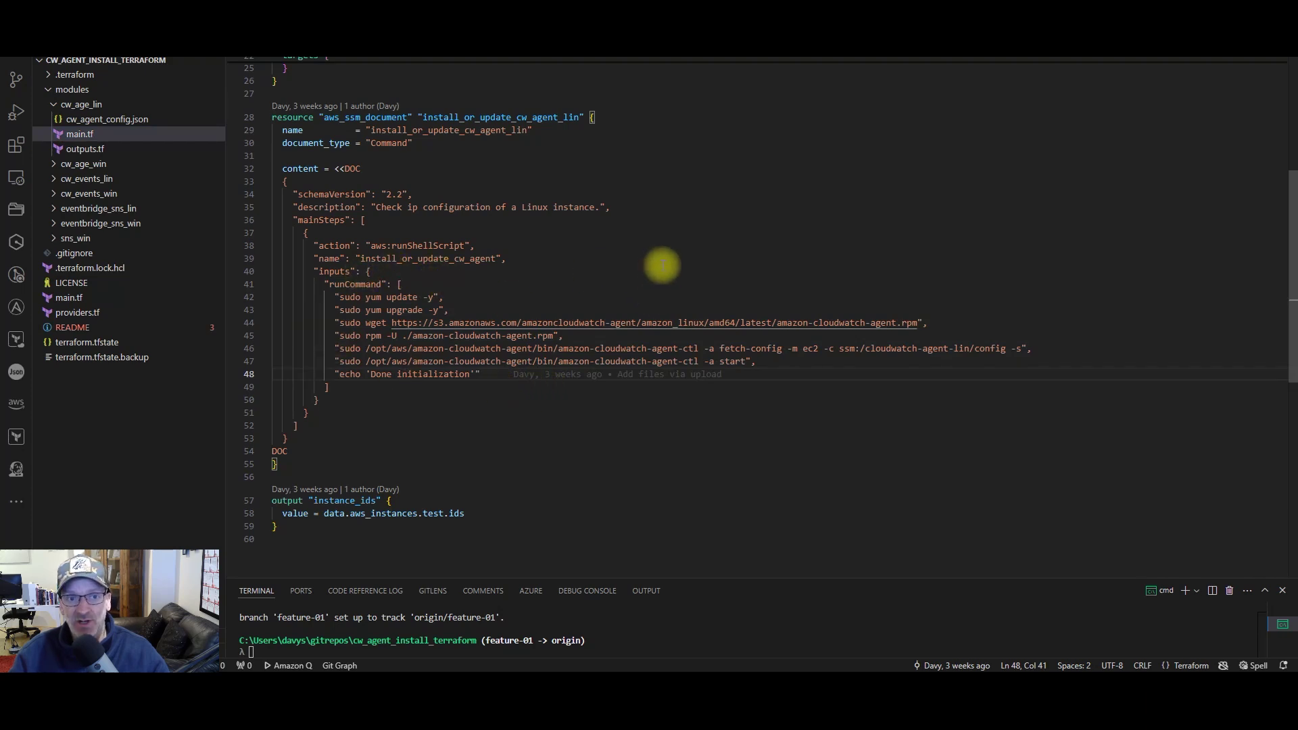
{"action": "scroll", "coordinate": [661, 263], "scroll_direction": "up", "scroll_amount": 7}
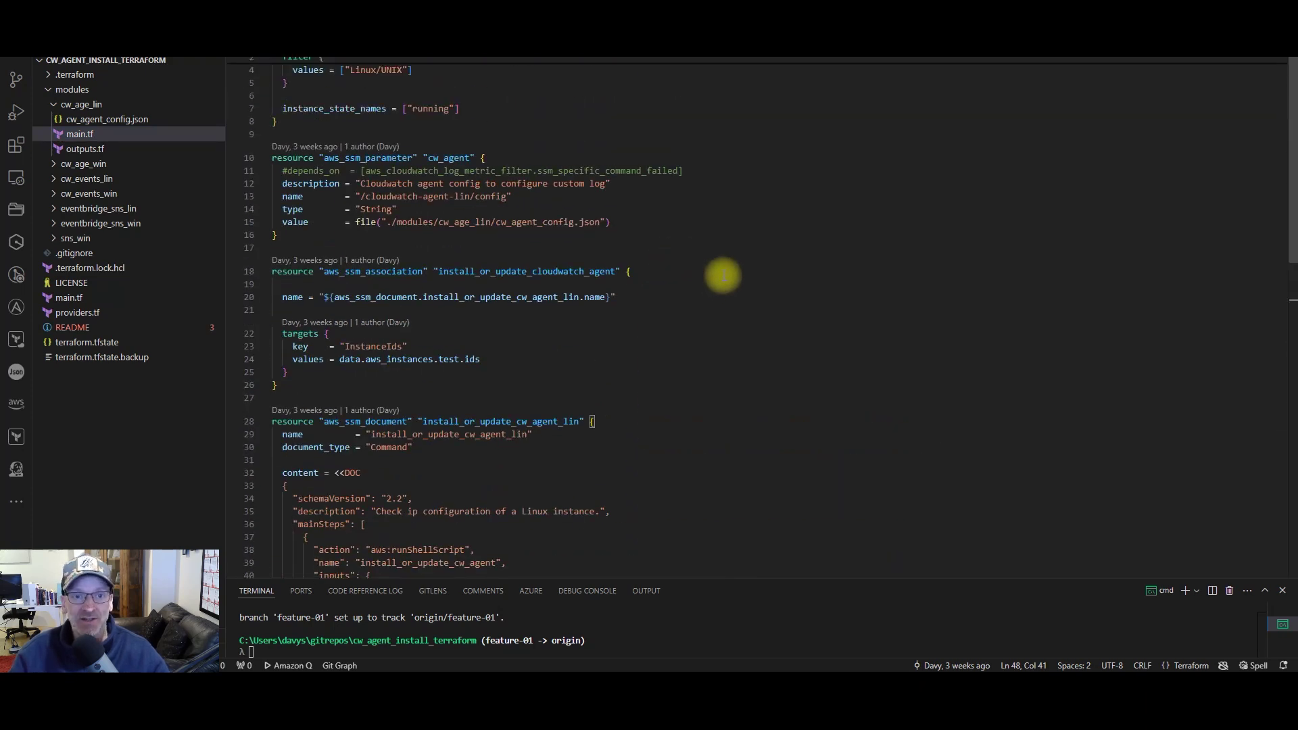
{"action": "scroll", "coordinate": [717, 264], "scroll_direction": "up", "scroll_amount": 1}
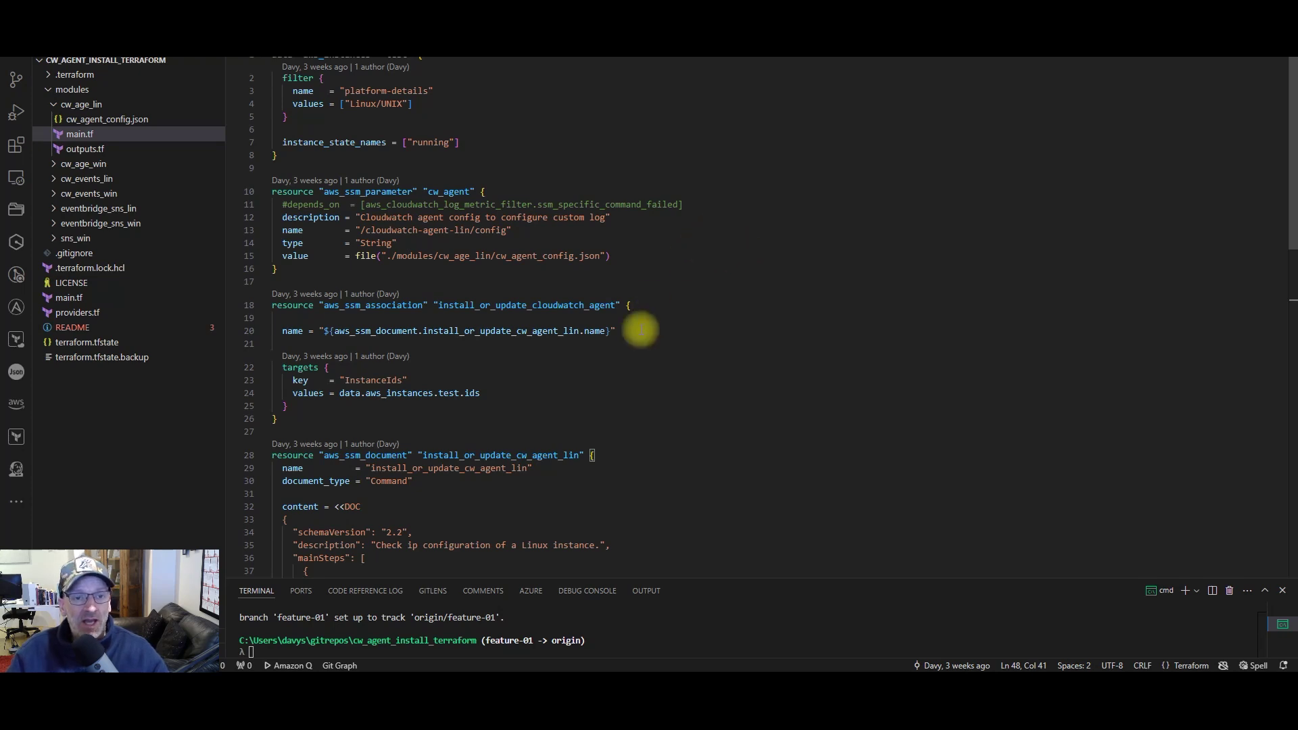
Step: Open cw_agent_config.json in the cw_age_lin module and examine the metrics_collected section, including the cpu and disk measurements
{"action": "key", "text": "ctrl+shift+e"}
{"action": "left_click", "coordinate": [113, 122]}
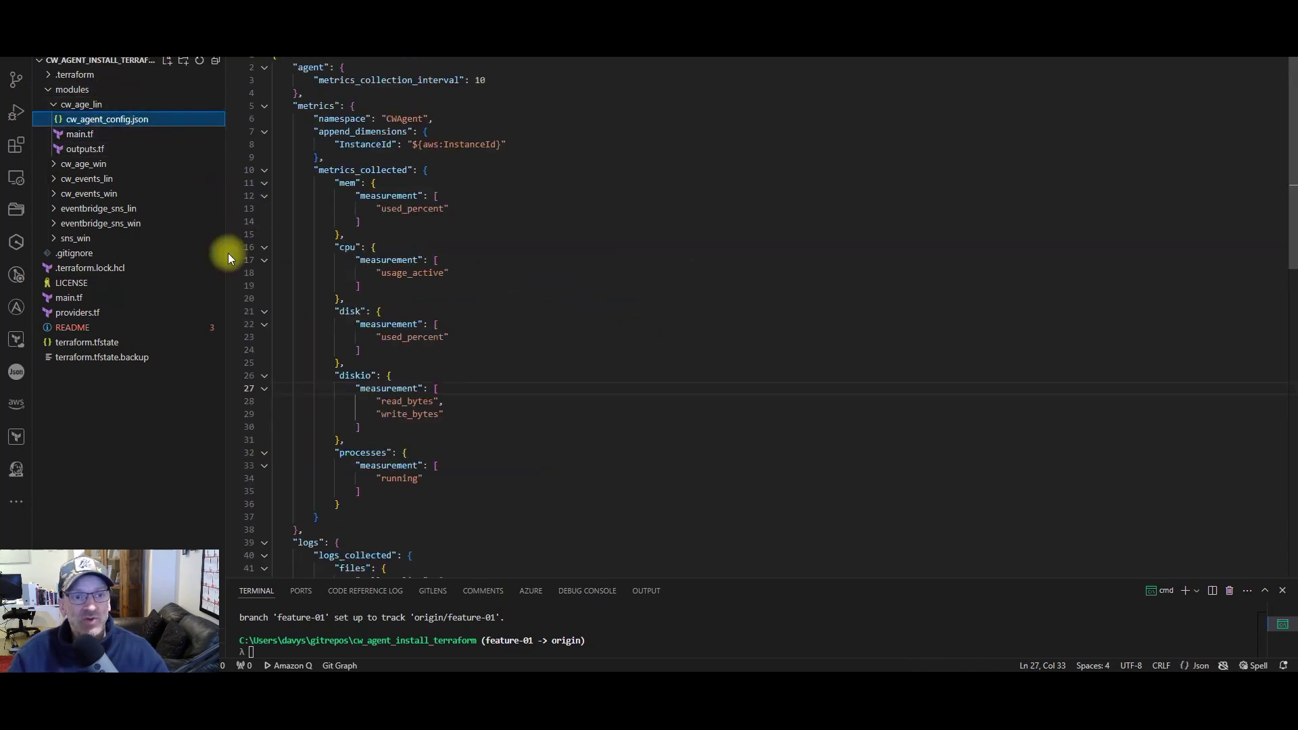
{"action": "left_click_drag", "start_coordinate": [489, 486], "coordinate": [250, 142]}
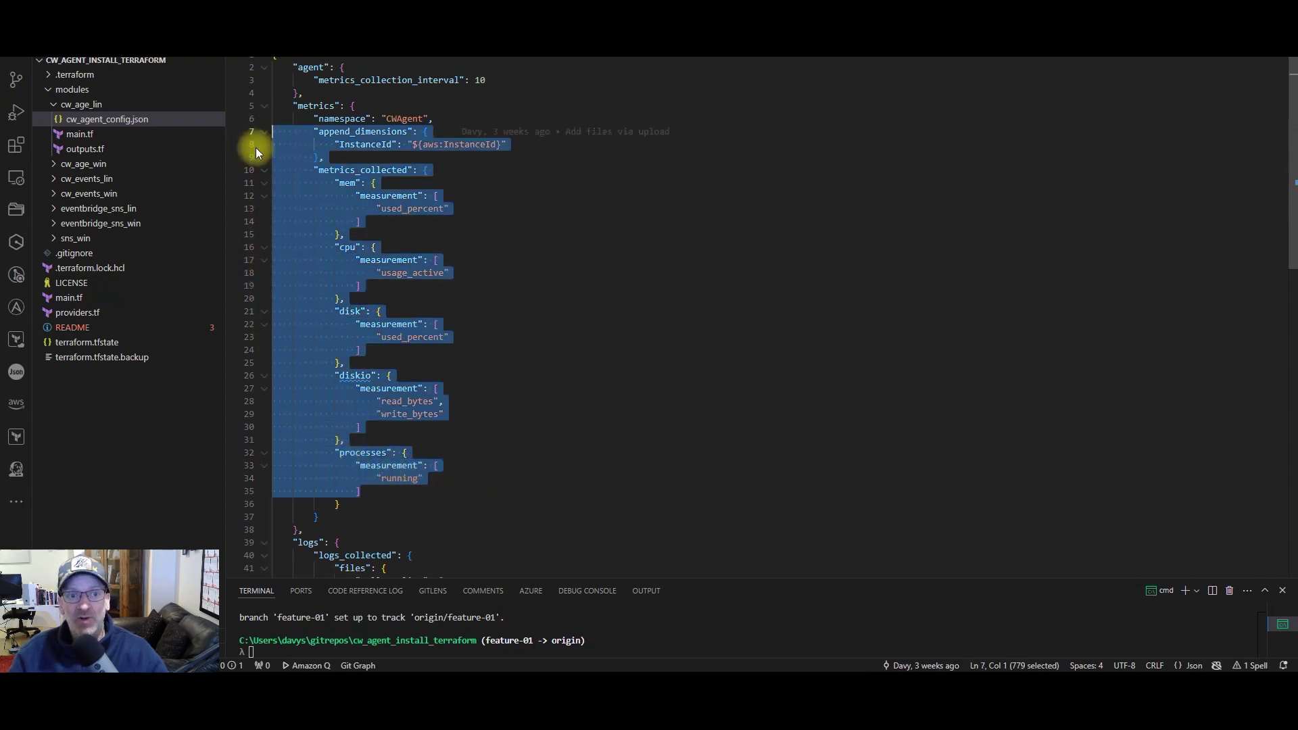
{"action": "left_click", "coordinate": [673, 391]}
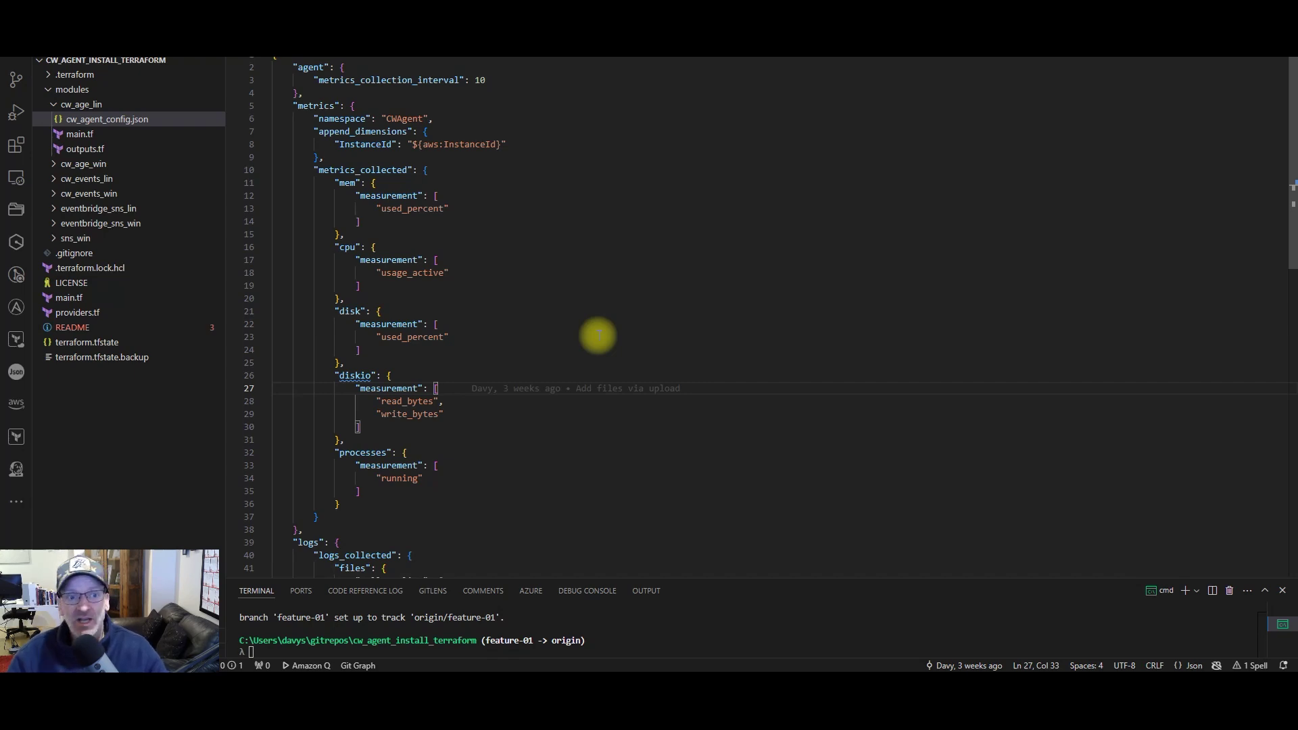
{"action": "double_click", "coordinate": [412, 273]}
{"action": "double_click", "coordinate": [423, 337]}
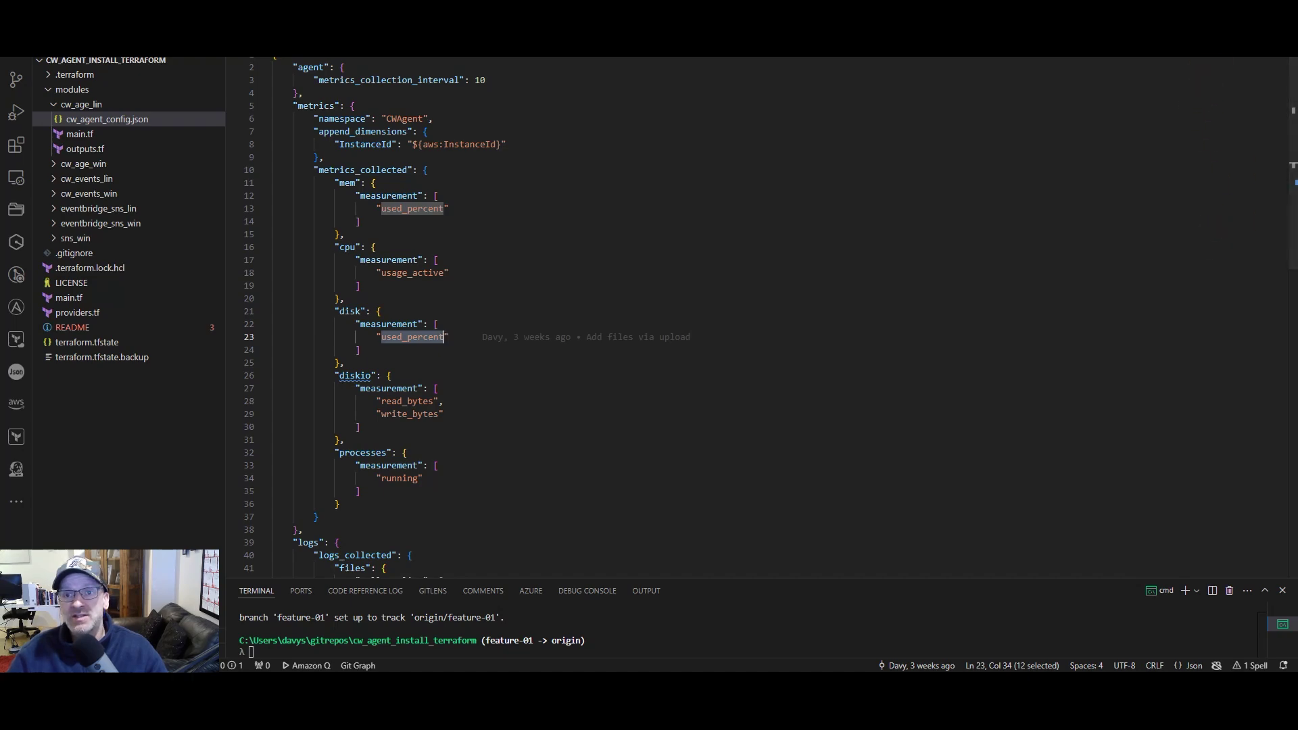
Step: Switch to the browser and view the AWS documentation page on metrics collected by the CloudWatch agent
{"action": "left_click", "coordinate": [1209, 56]}
{"action": "left_click", "coordinate": [1036, 56]}
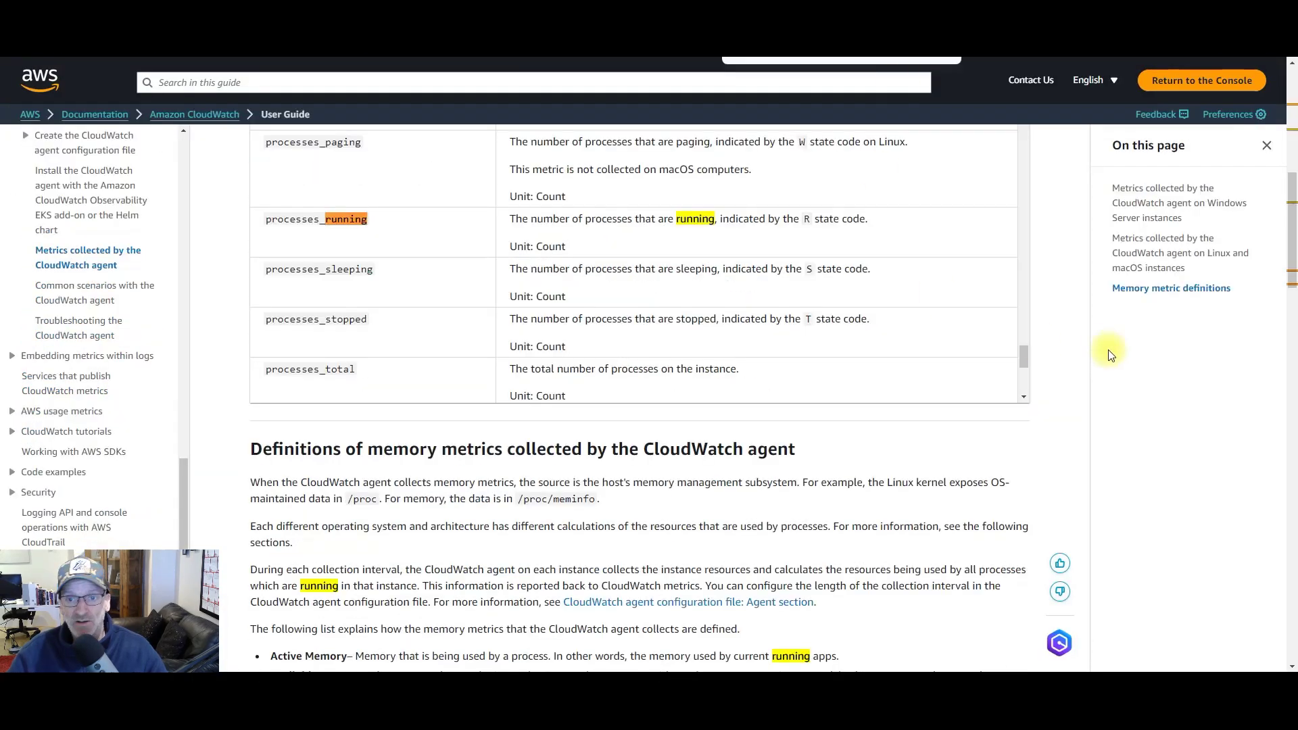
{"action": "scroll", "coordinate": [1082, 324], "scroll_direction": "up", "scroll_amount": 2}
{"action": "scroll", "coordinate": [1085, 324], "scroll_direction": "up", "scroll_amount": 6}
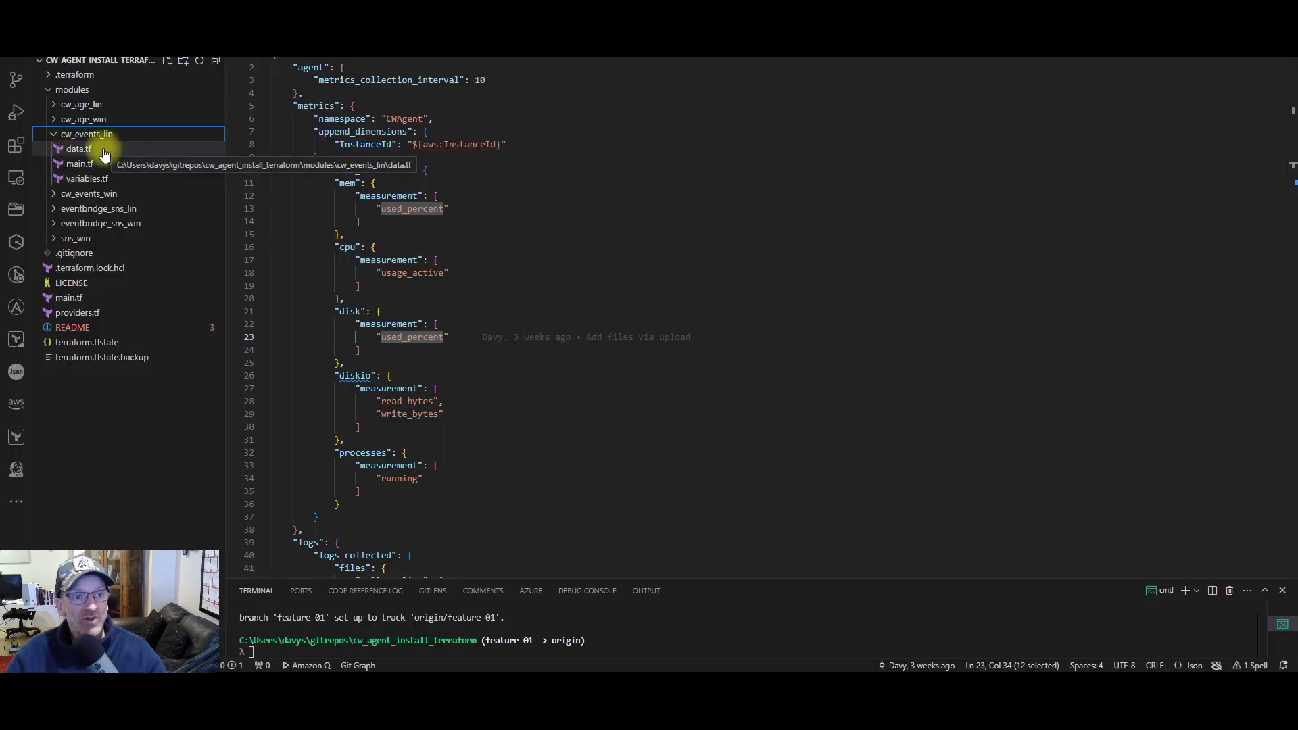
Step: Review the IAM policy, event rule and event target in the cw_events_lin module's main.tf in VS Code
{"action": "left_click", "coordinate": [91, 165]}
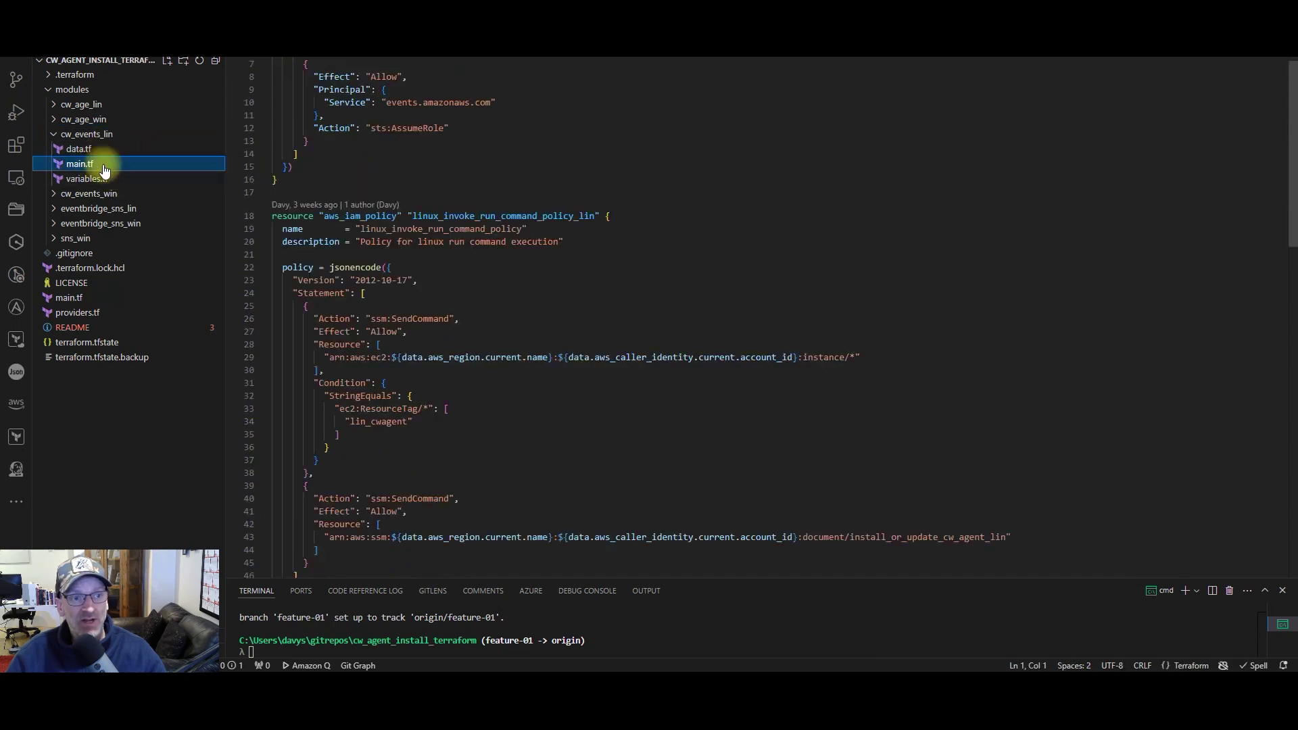
{"action": "scroll", "coordinate": [608, 276], "scroll_direction": "down", "scroll_amount": 6}
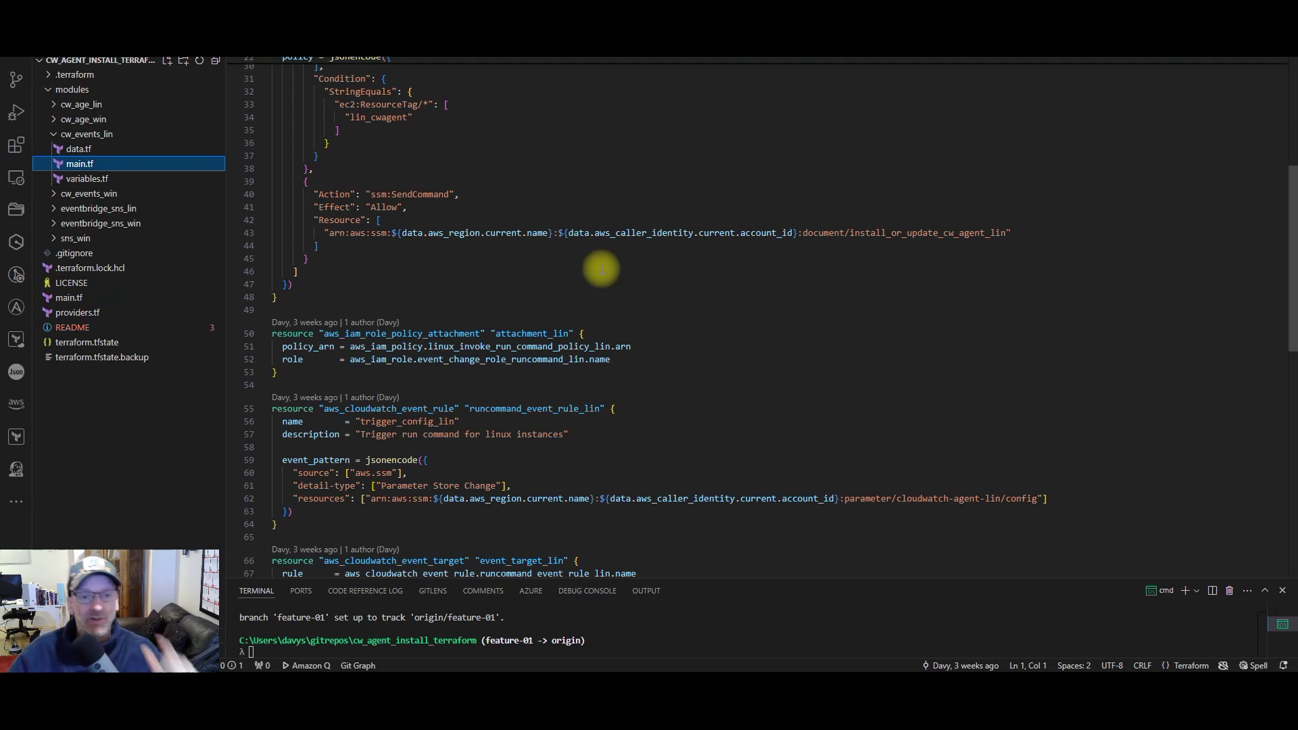
{"action": "scroll", "coordinate": [714, 317], "scroll_direction": "down", "scroll_amount": 2}
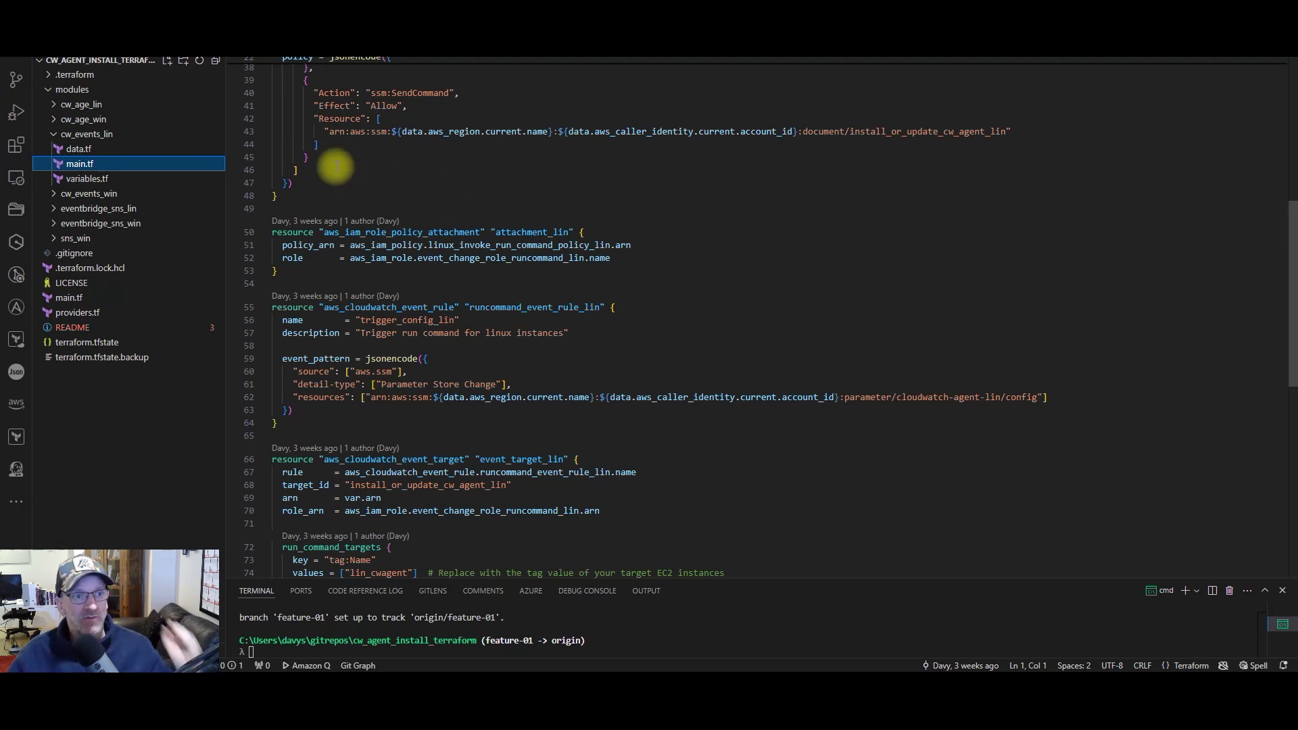
{"action": "left_click", "coordinate": [52, 139]}
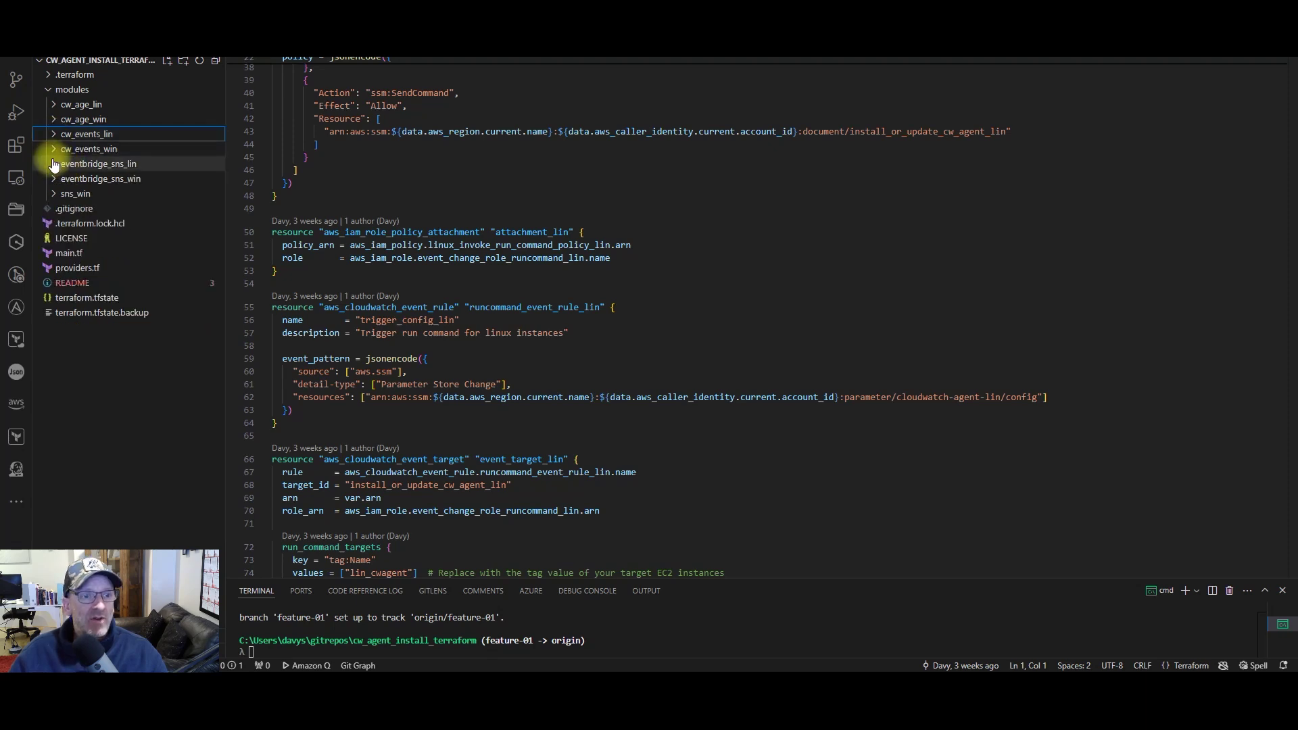
Step: Open main.tf in the eventbridge_sns_lin module and examine the failure event pattern and the document-name, command-id and status placeholders in the input template
{"action": "left_click", "coordinate": [57, 163]}
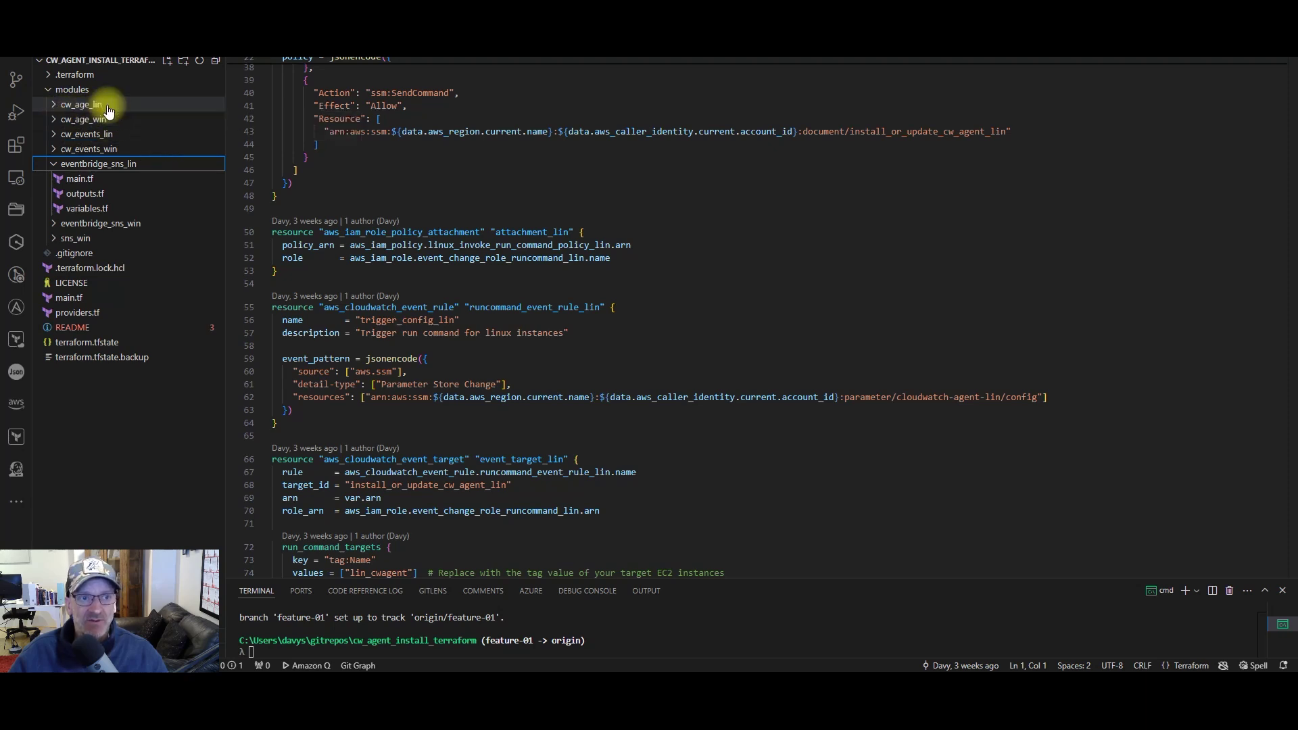
{"action": "left_click", "coordinate": [81, 179]}
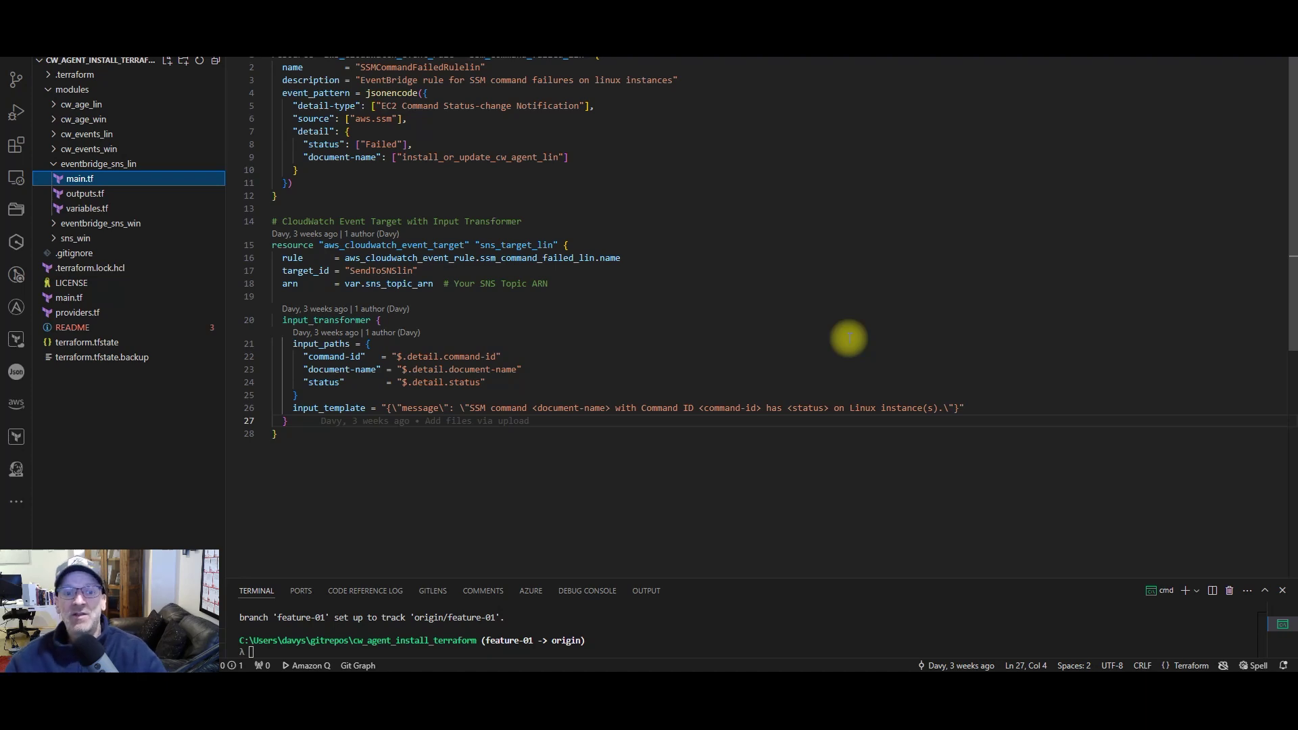
{"action": "left_click", "coordinate": [604, 408]}
{"action": "left_click_drag", "start_coordinate": [604, 408], "coordinate": [538, 407]}
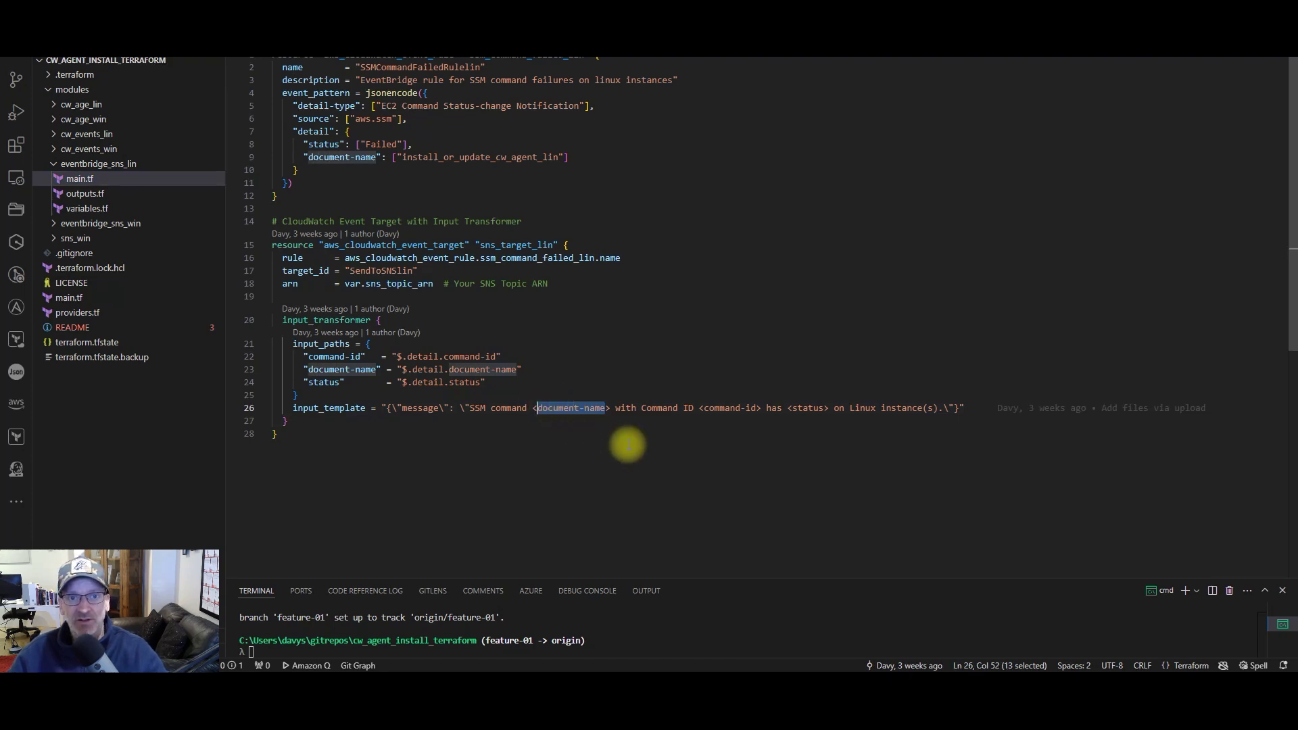
{"action": "left_click_drag", "start_coordinate": [757, 407], "coordinate": [708, 408]}
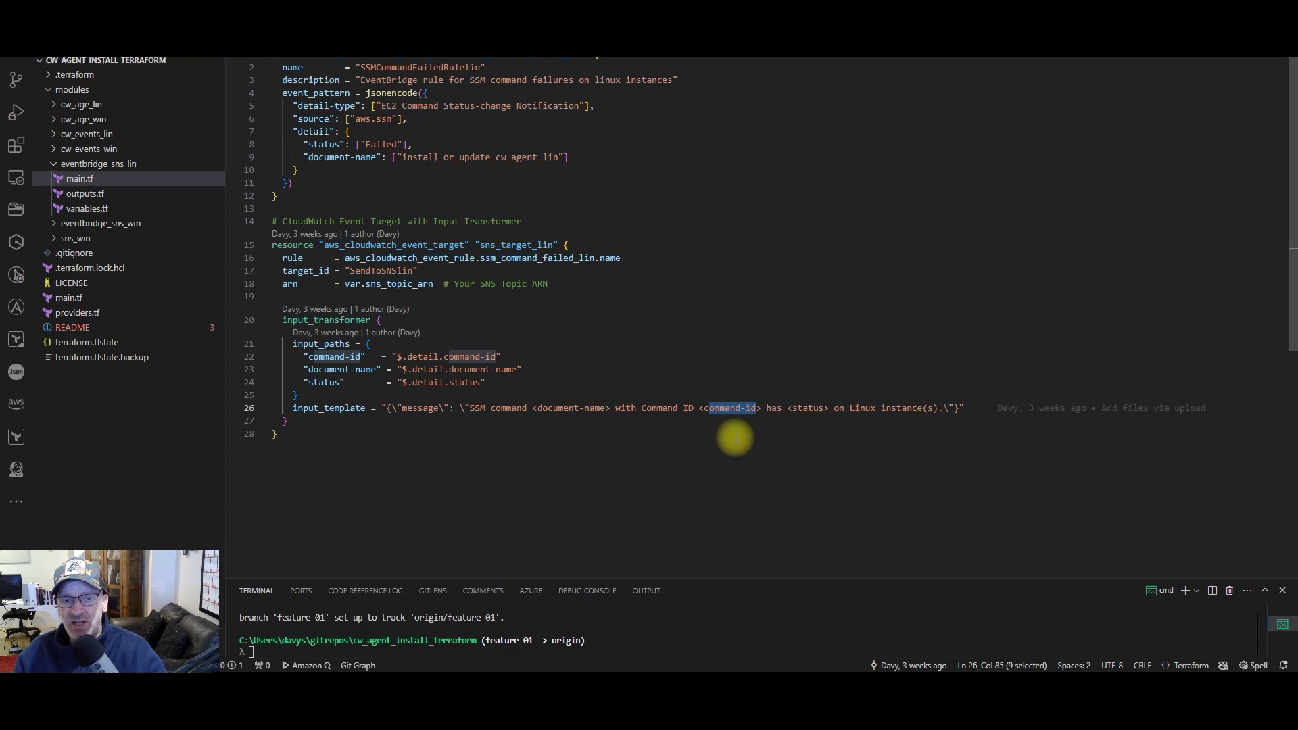
{"action": "left_click", "coordinate": [909, 435]}
{"action": "double_click", "coordinate": [808, 408]}
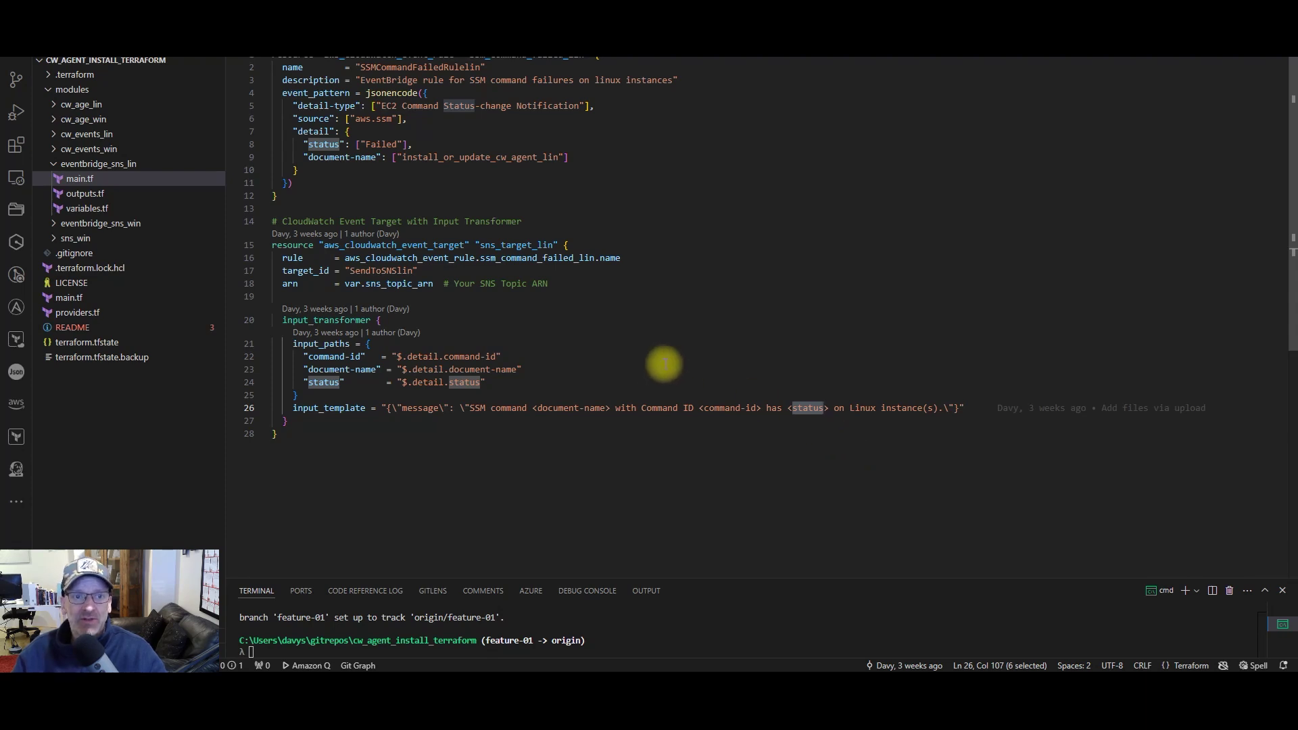
{"action": "double_click", "coordinate": [381, 145]}
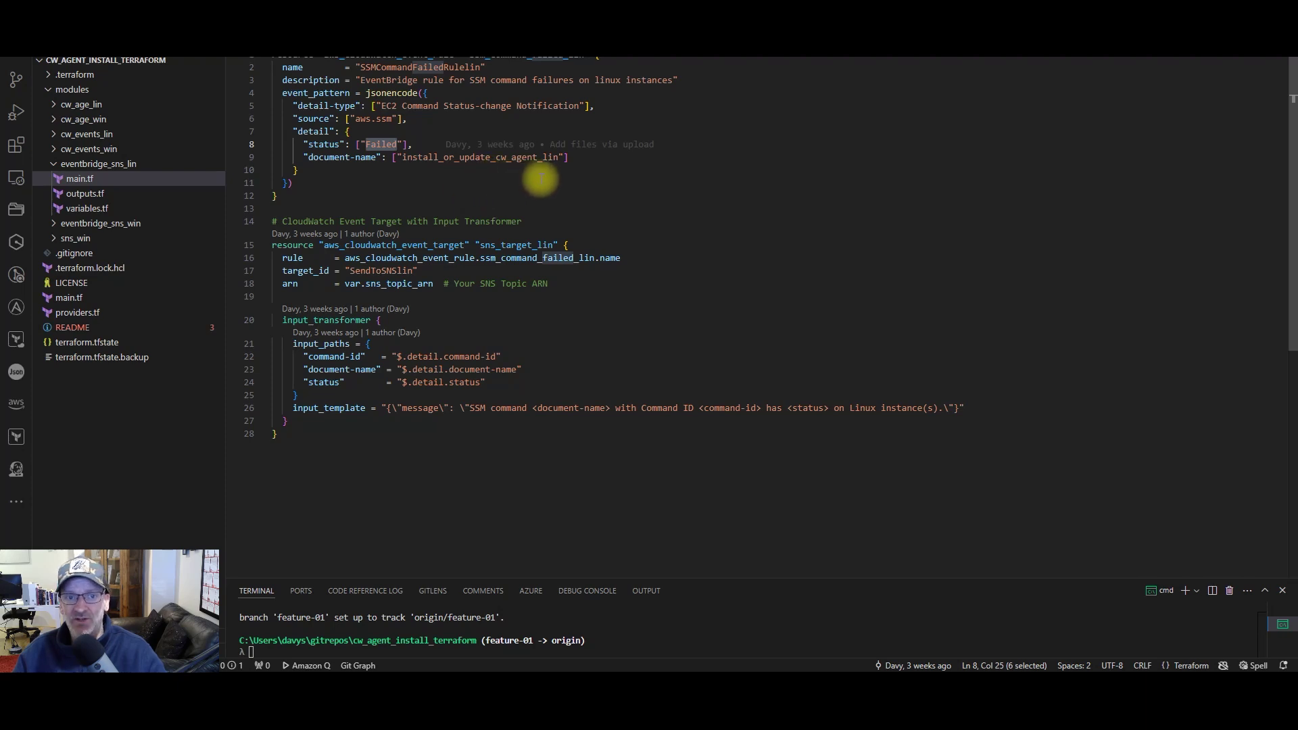
{"action": "left_click", "coordinate": [60, 164]}
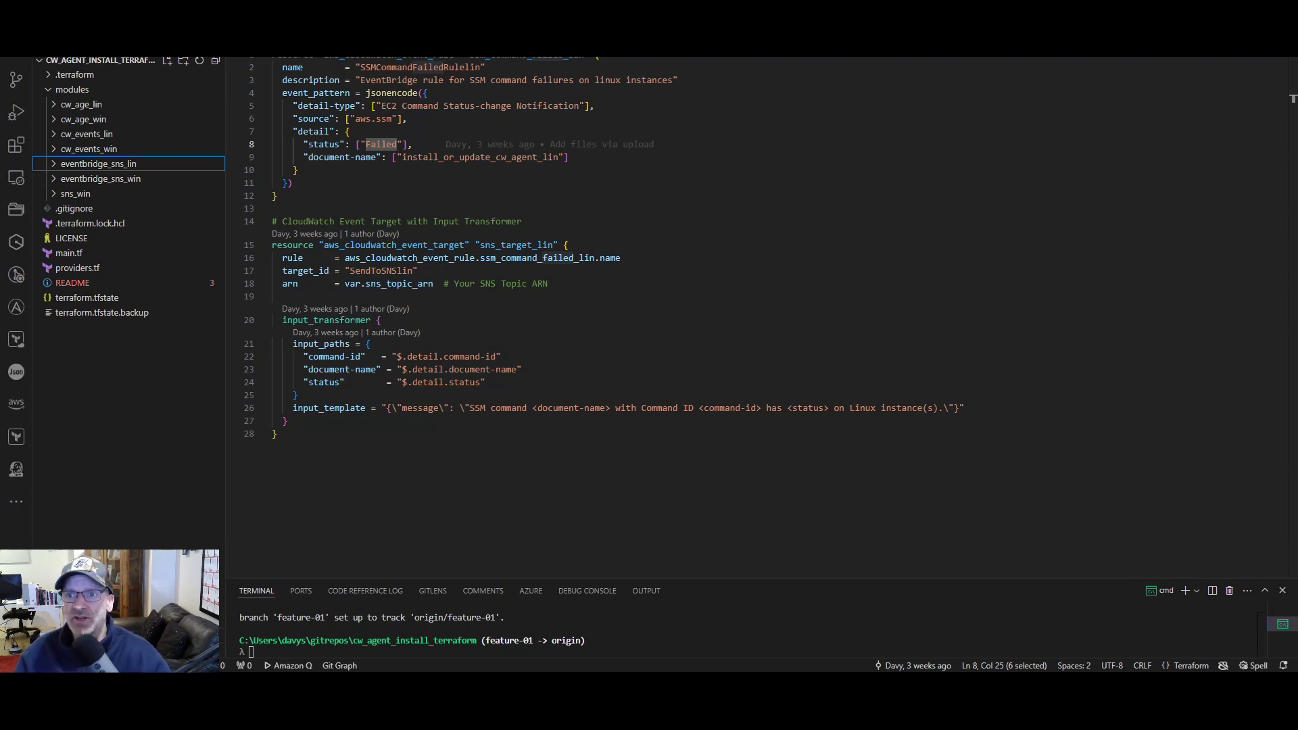
Step: Compare the lin_cwagent instance's tags in the browser's EC2 console with the run_command_targets value in the cw_events_lin module's main.tf in VS Code
{"action": "key", "text": "alt+Tab"}
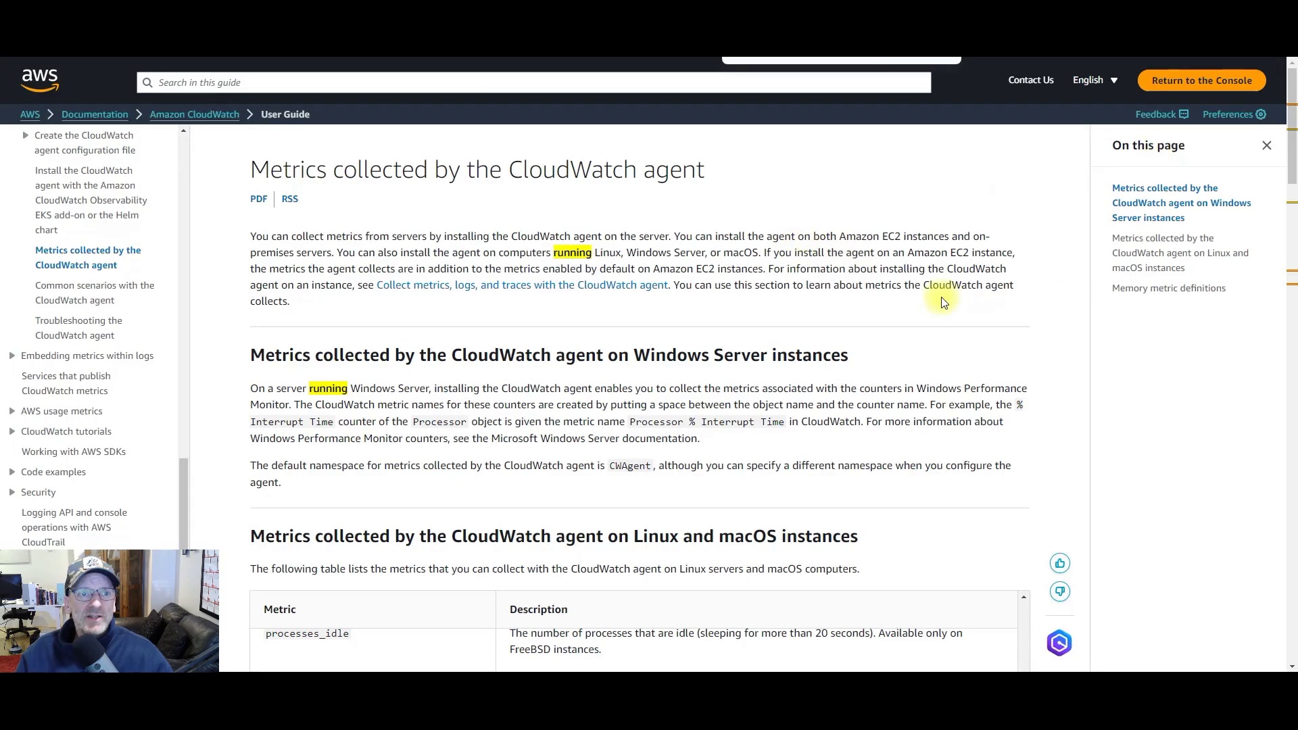
{"action": "key", "text": "ctrl+Tab"}
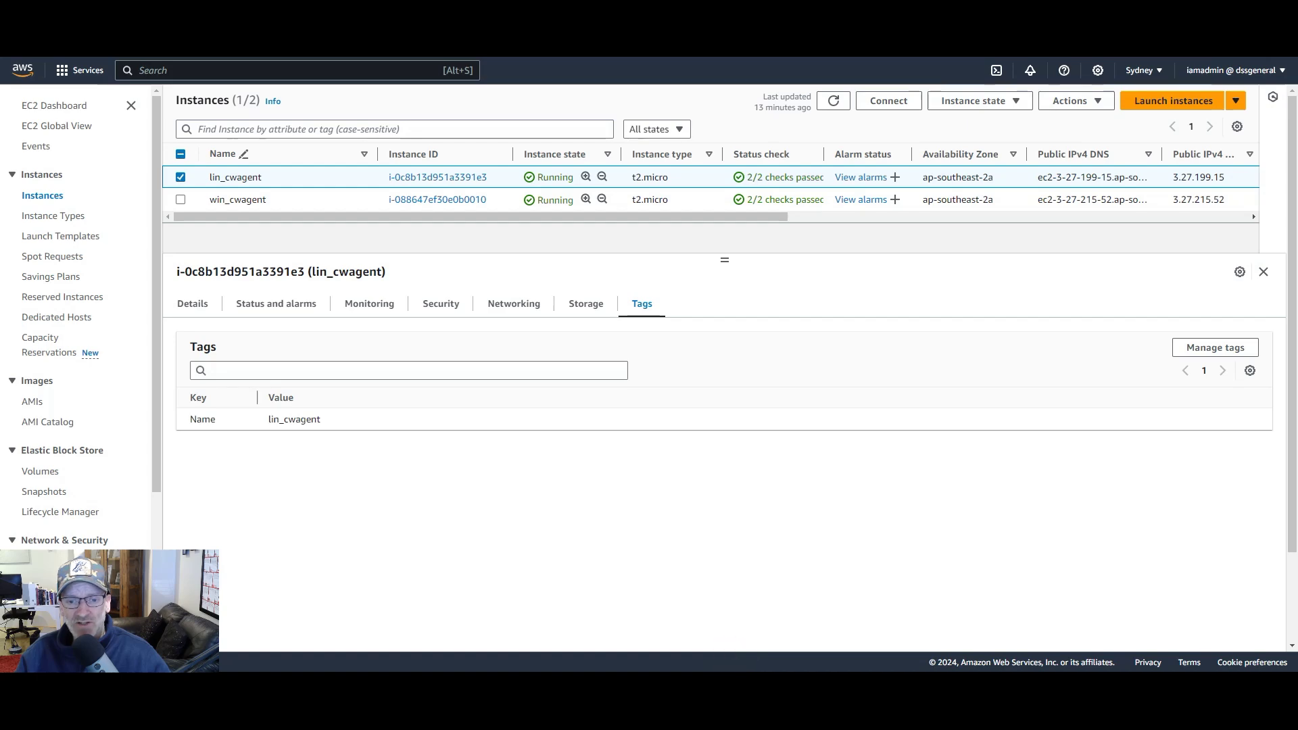
{"action": "key", "text": "alt+Tab"}
{"action": "left_click", "coordinate": [59, 134]}
{"action": "left_click", "coordinate": [47, 164]}
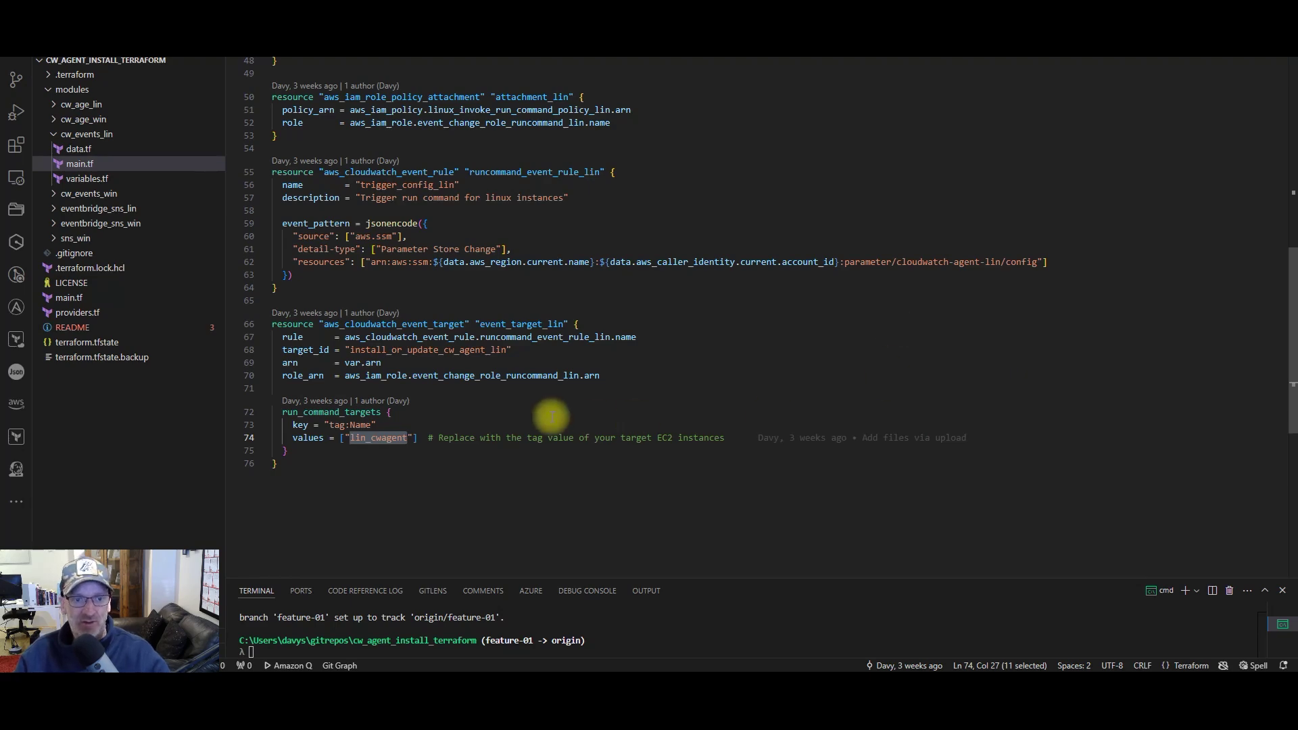
{"action": "left_click", "coordinate": [370, 457]}
{"action": "double_click", "coordinate": [372, 438]}
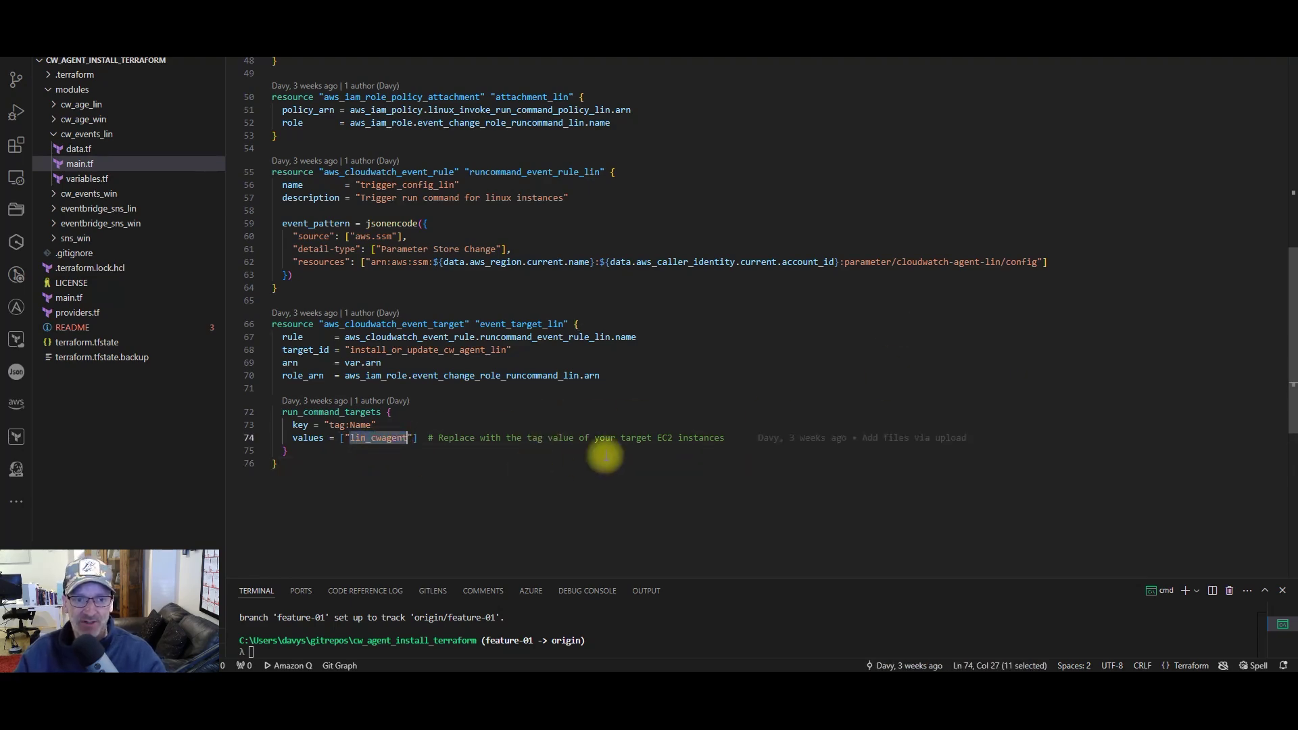
Step: Switch to the browser and inspect the contents of the Windows and Linux CloudWatch agent install documents in Systems Manager
{"action": "key", "text": "alt+Tab"}
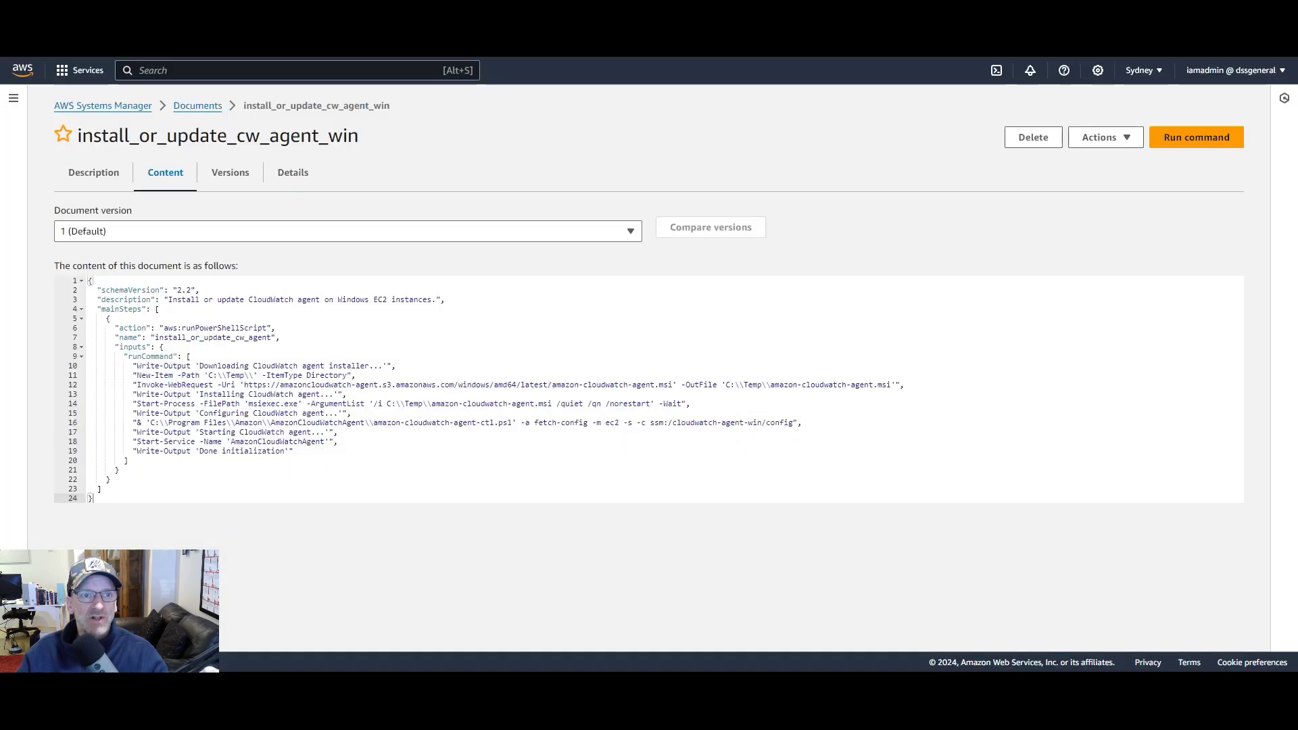
{"action": "left_click_drag", "start_coordinate": [376, 140], "coordinate": [81, 139]}
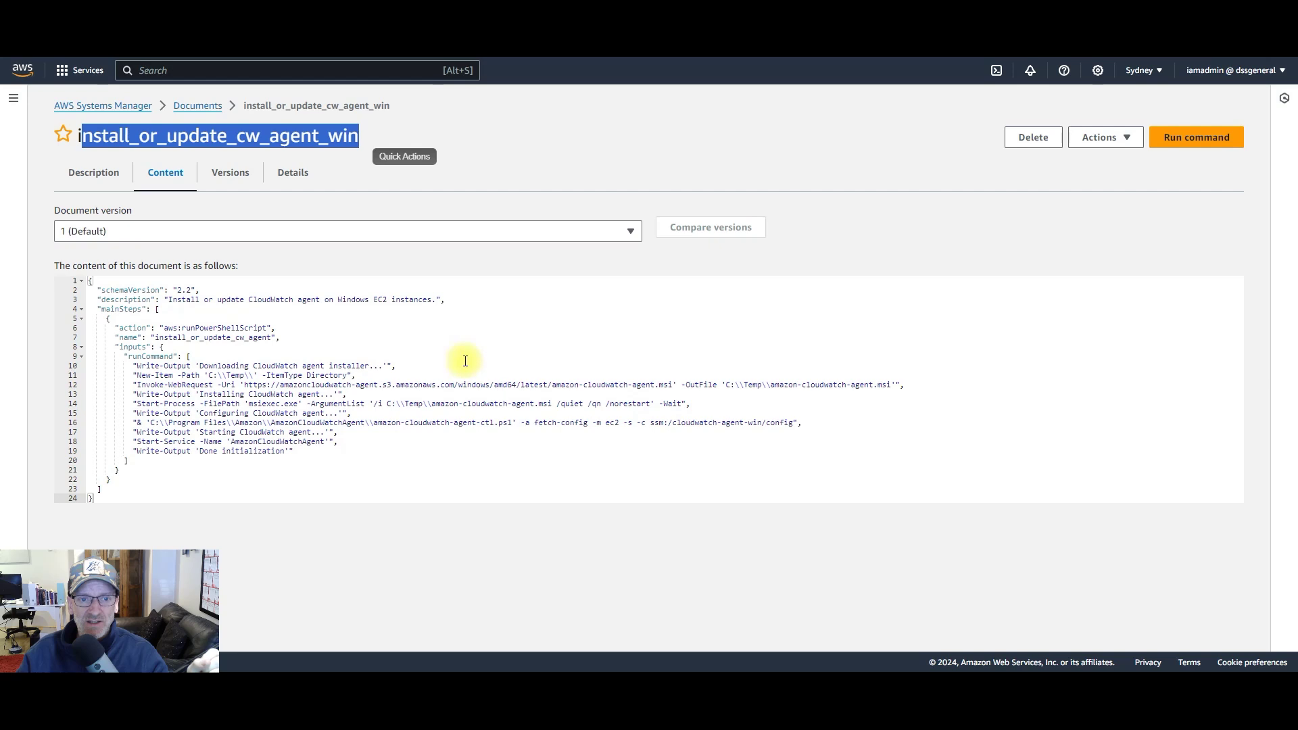
{"action": "left_click", "coordinate": [410, 488]}
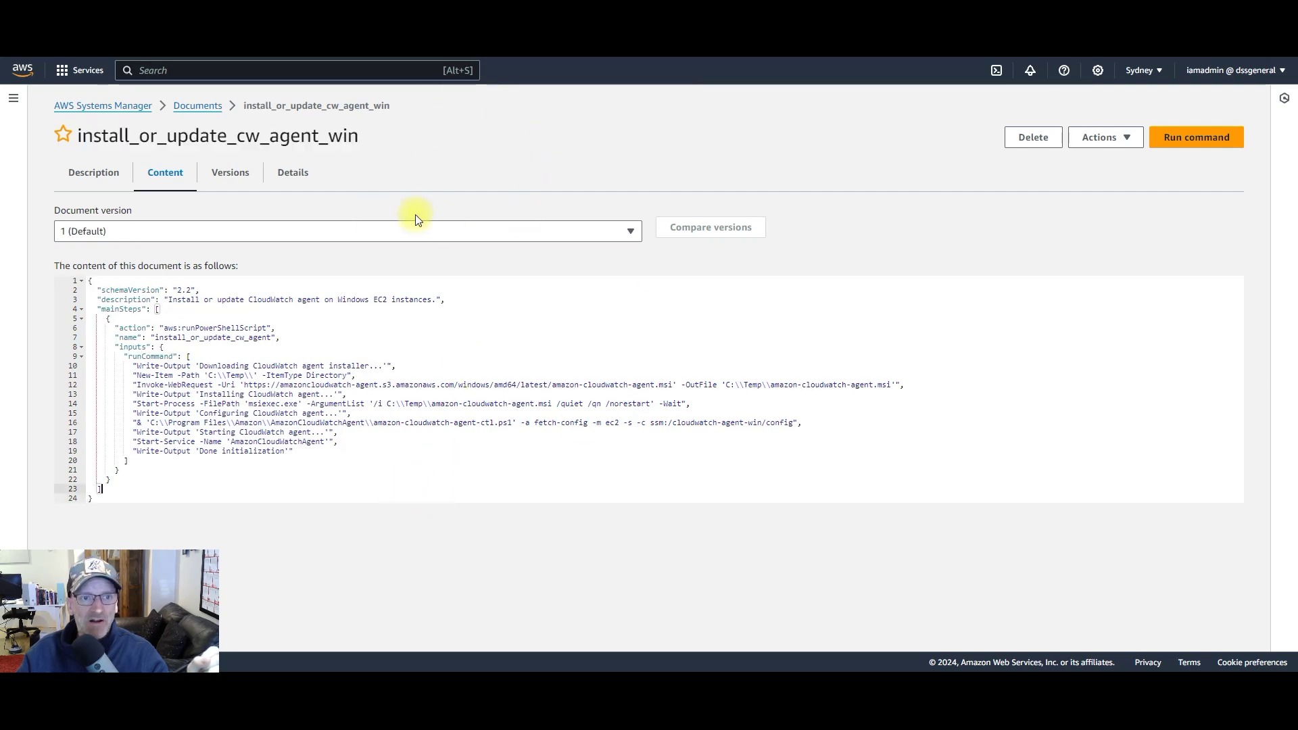
{"action": "key", "text": "ctrl+Tab"}
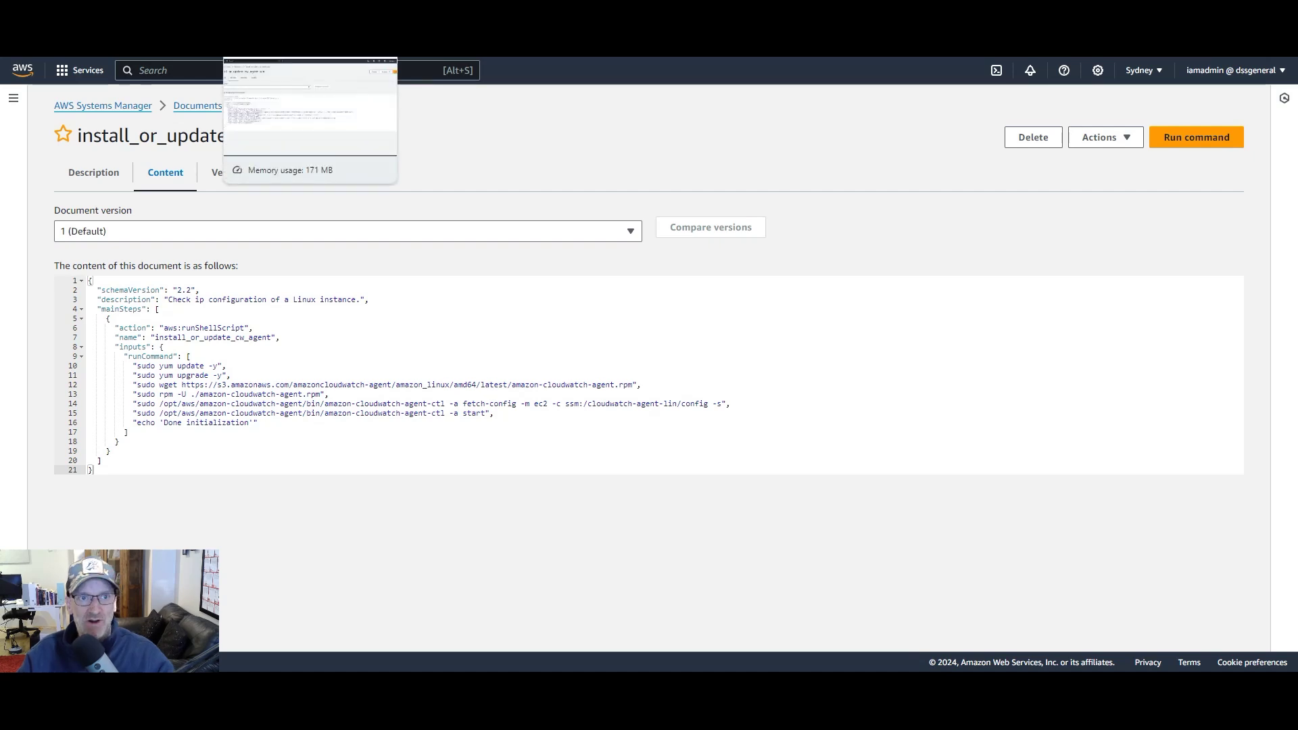
{"action": "key", "text": "ctrl+Tab"}
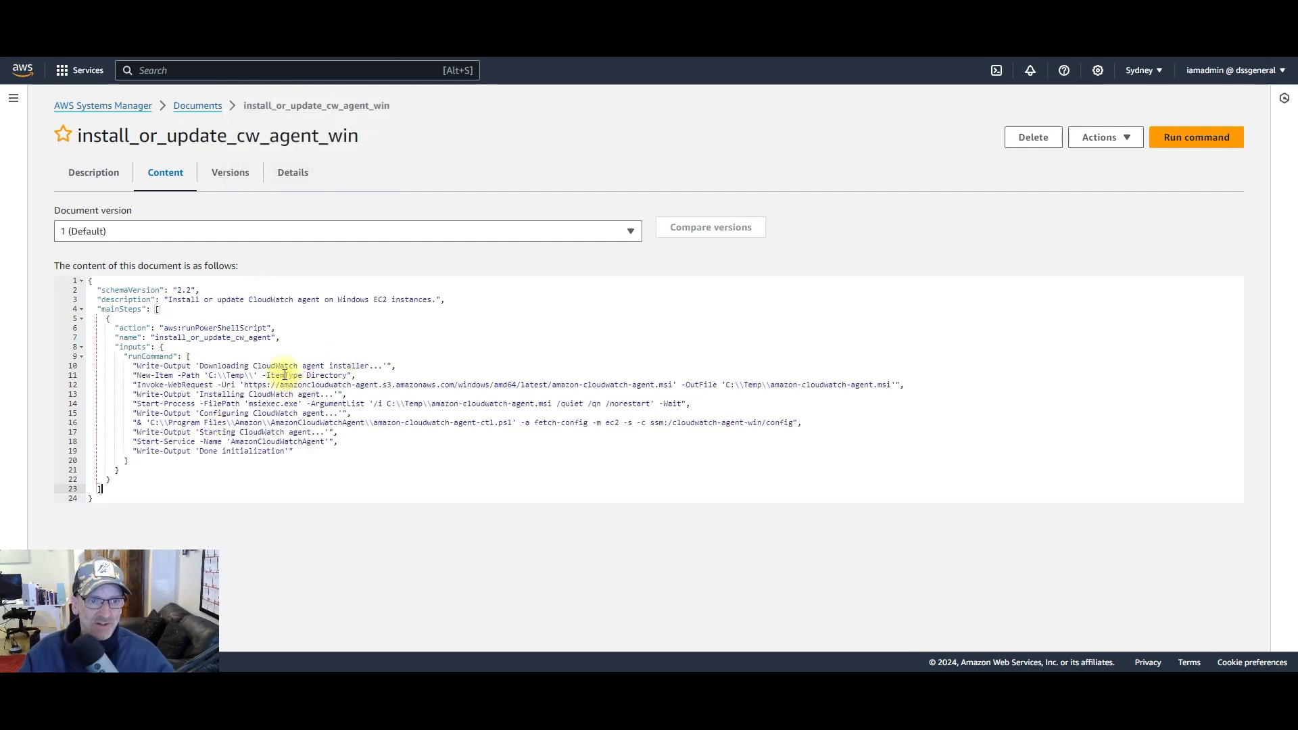
Step: Review the details and JSON value of the /cloudwatch-agent-lin/config parameter in Parameter Store
{"action": "left_click", "coordinate": [462, 60]}
{"action": "scroll", "coordinate": [604, 366], "scroll_direction": "down", "scroll_amount": 1}
{"action": "scroll", "coordinate": [604, 366], "scroll_direction": "down", "scroll_amount": 7}
{"action": "scroll", "coordinate": [601, 377], "scroll_direction": "down", "scroll_amount": 2}
{"action": "scroll", "coordinate": [603, 374], "scroll_direction": "up", "scroll_amount": 10}
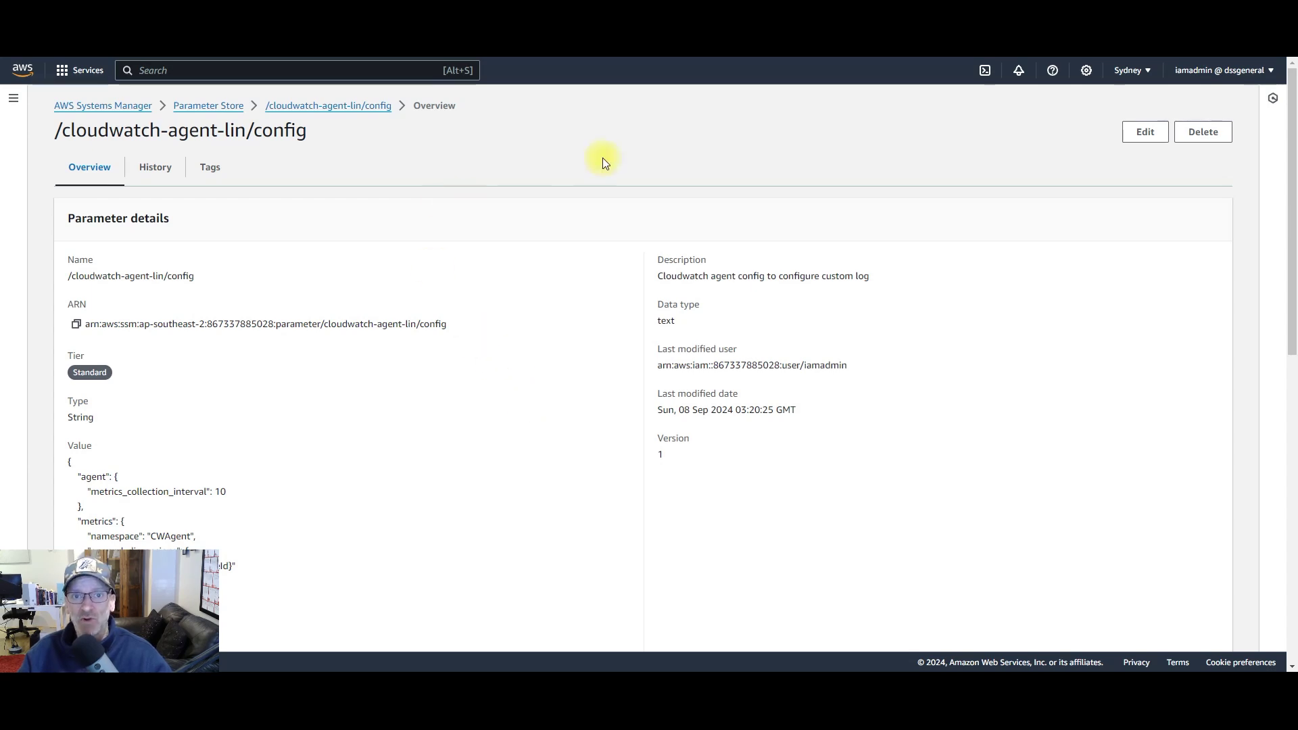
Step: Review the event pattern and target of the trigger_config_lin rule in EventBridge, and return to the rules list
{"action": "key", "text": "ctrl+Tab"}
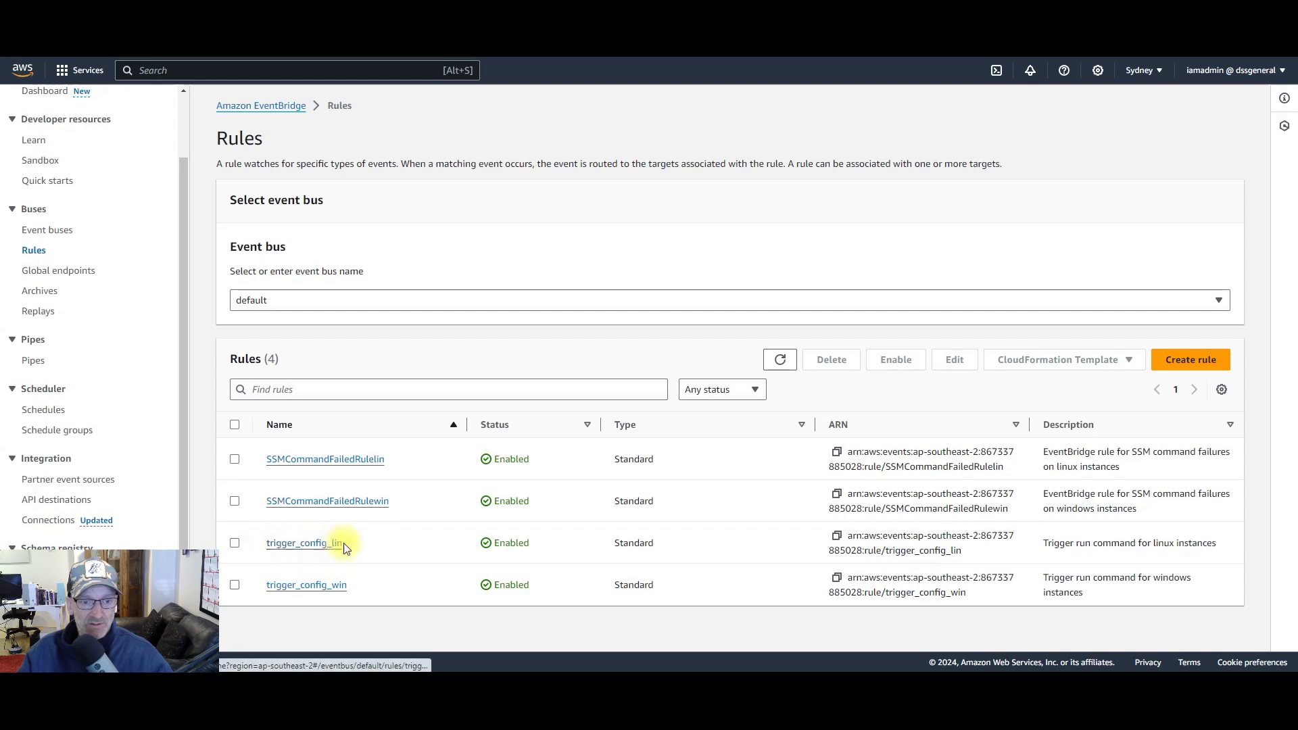
{"action": "left_click", "coordinate": [318, 544]}
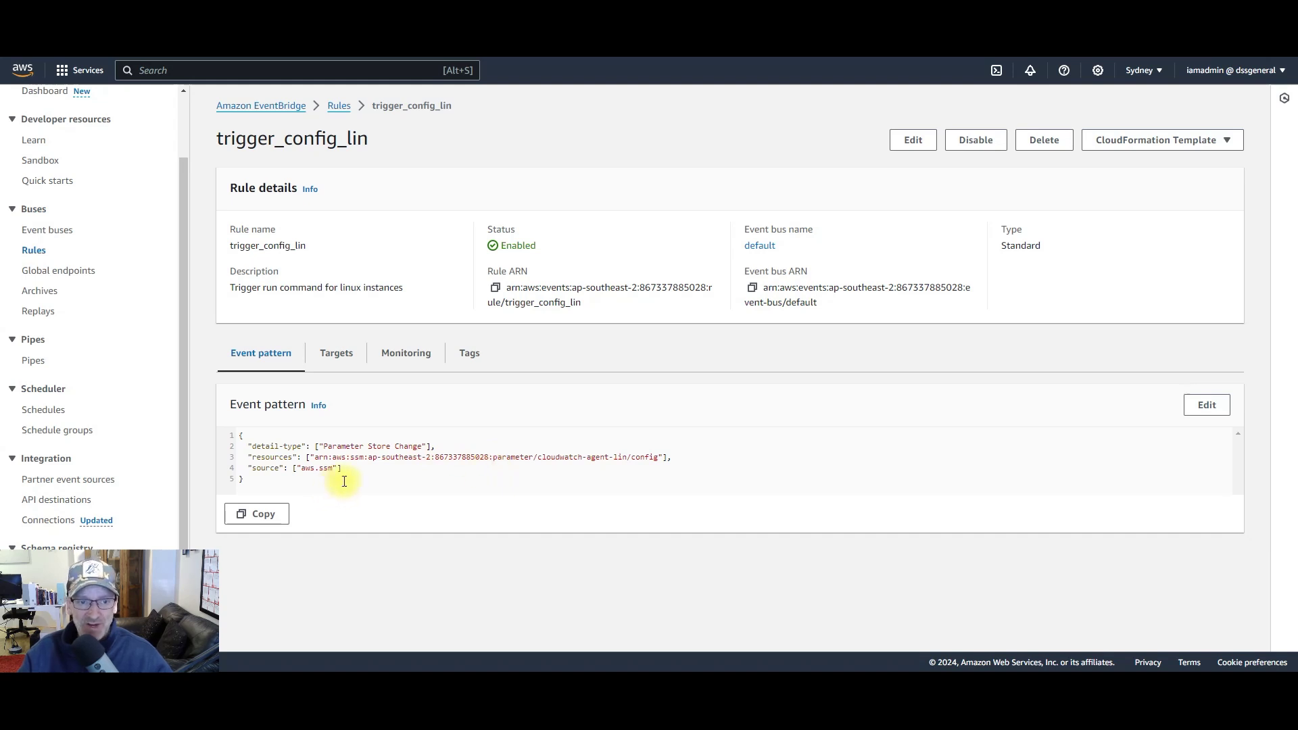
{"action": "left_click", "coordinate": [336, 352]}
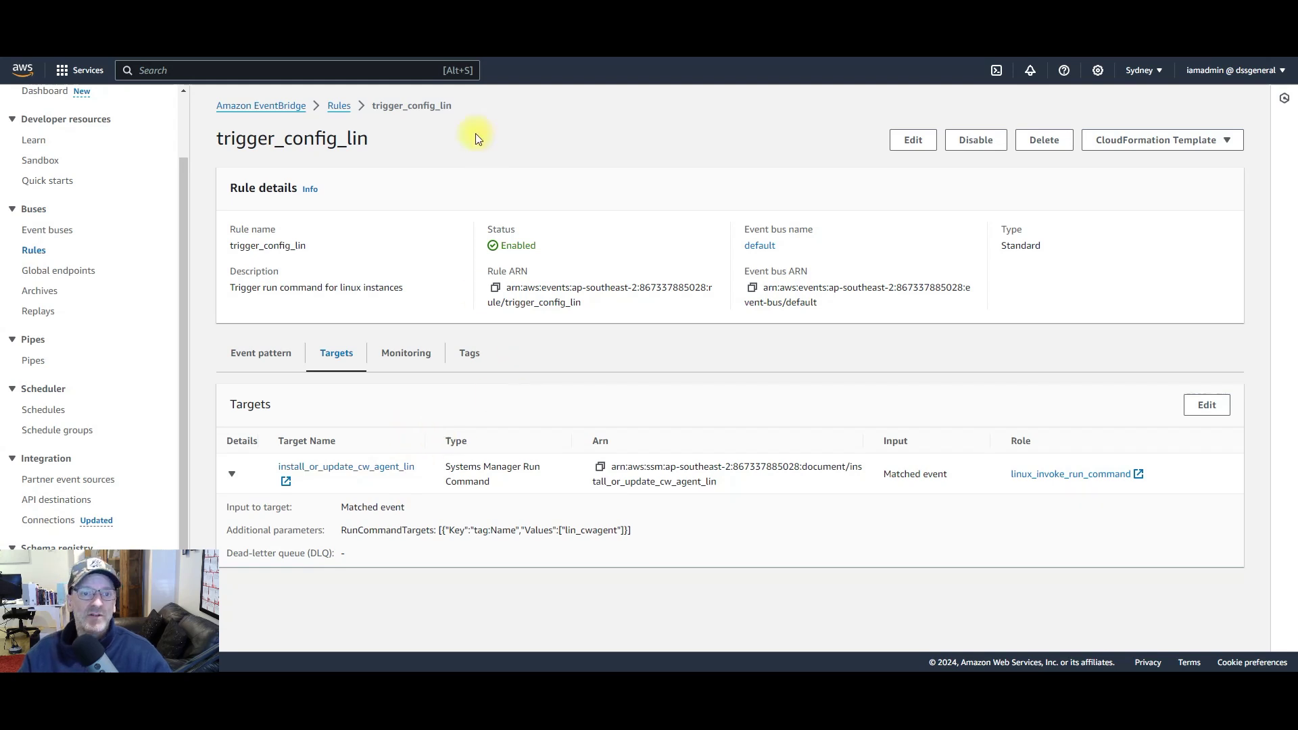
{"action": "key", "text": "alt+Left"}
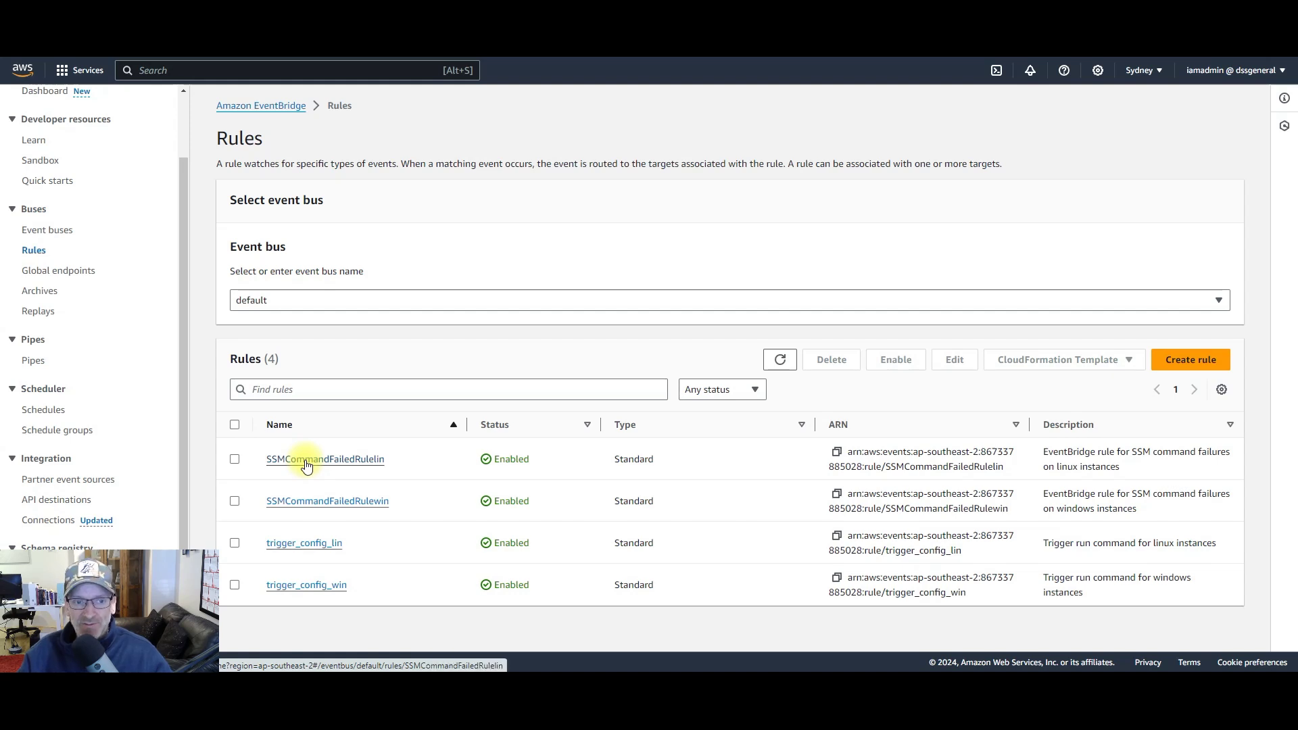
Step: Examine the SSMCommandFailedRulelin rule's event pattern, including its failed status filter, and view its target
{"action": "left_click", "coordinate": [305, 466]}
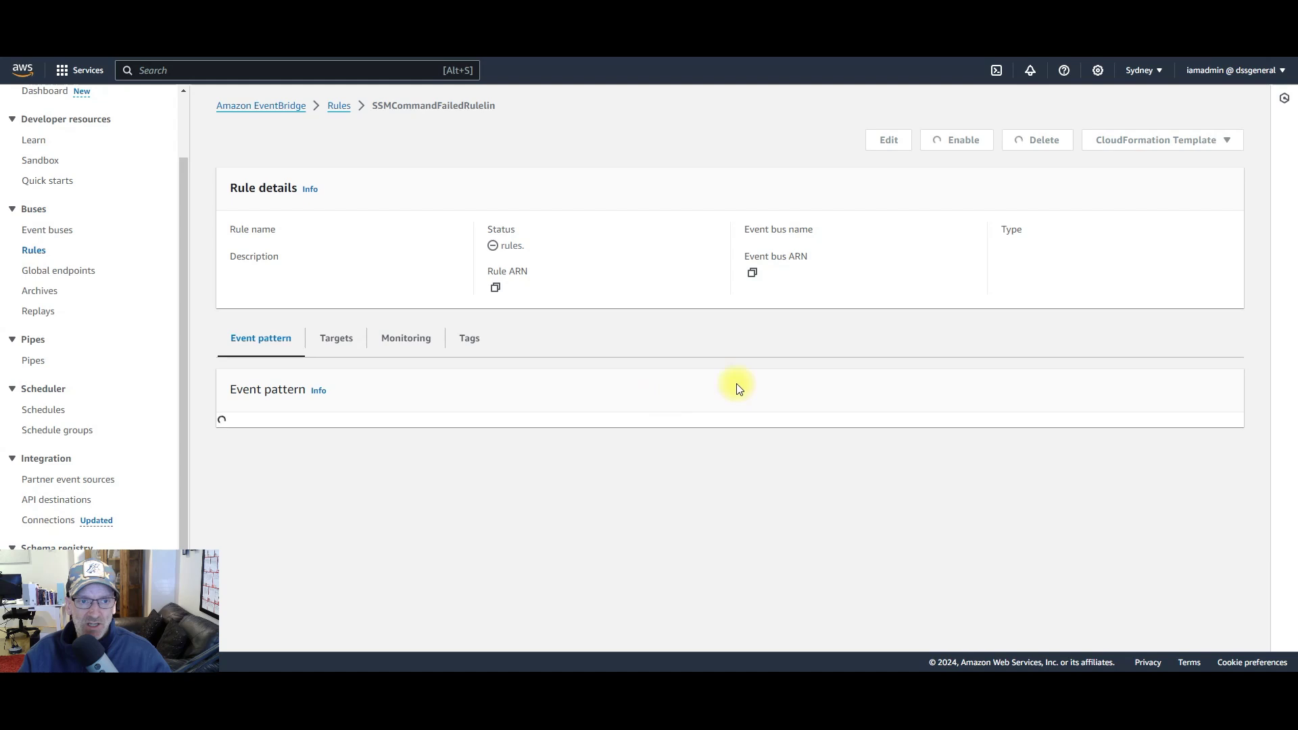
{"action": "double_click", "coordinate": [324, 468]}
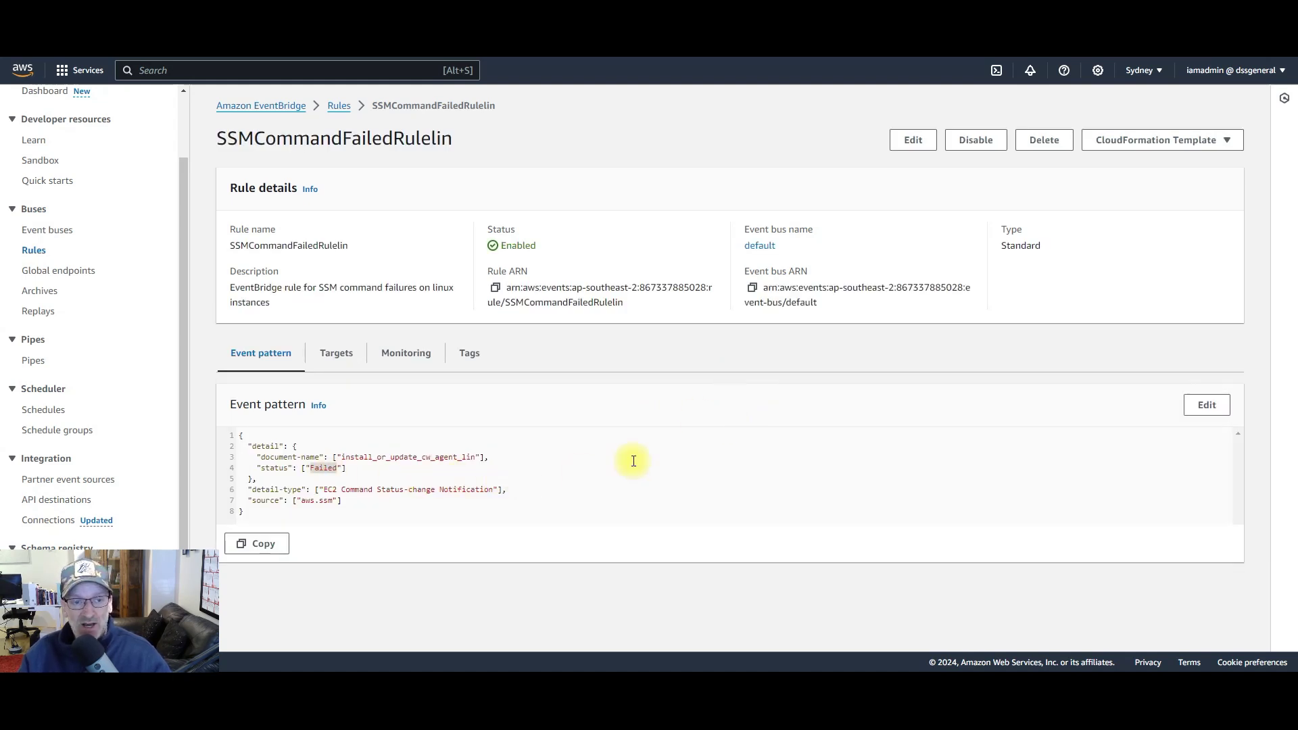
{"action": "left_click", "coordinate": [336, 356]}
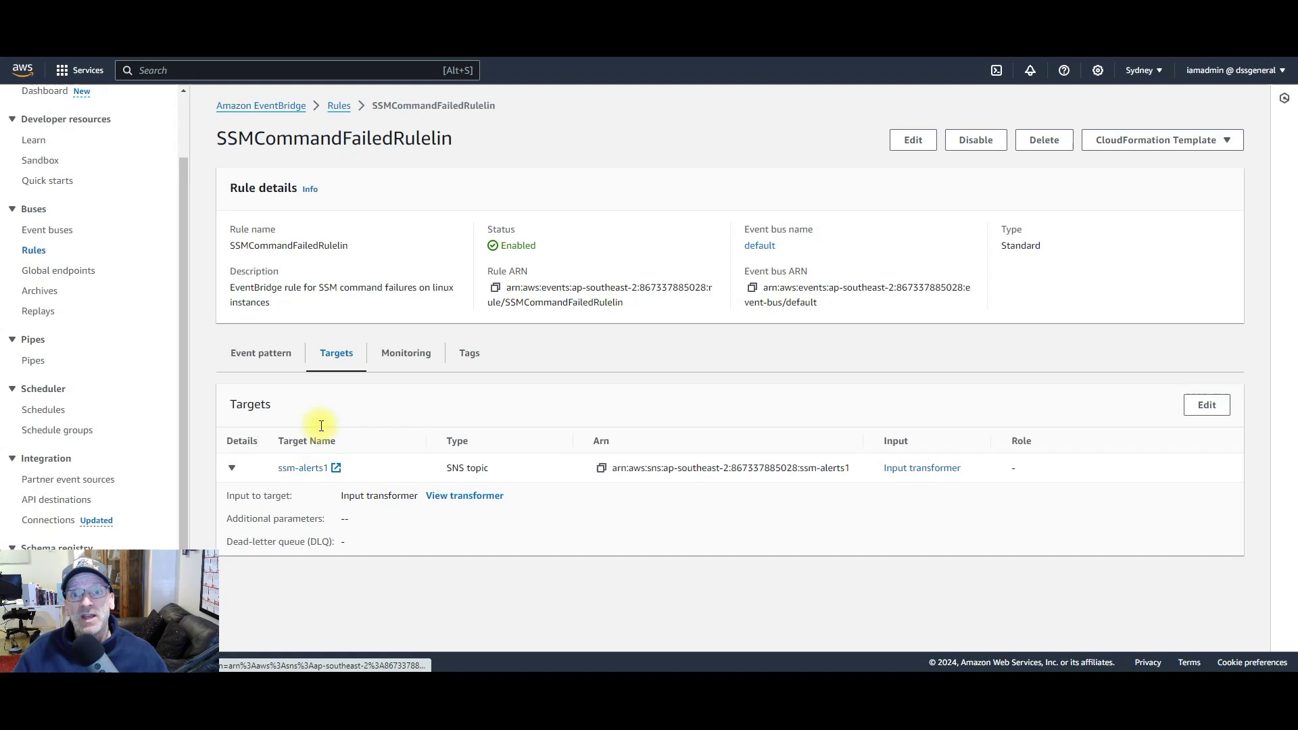
Step: Check the endpoints and confirmation status of the ssm-alerts1 email subscriptions in Amazon SNS
{"action": "left_click", "coordinate": [473, 27]}
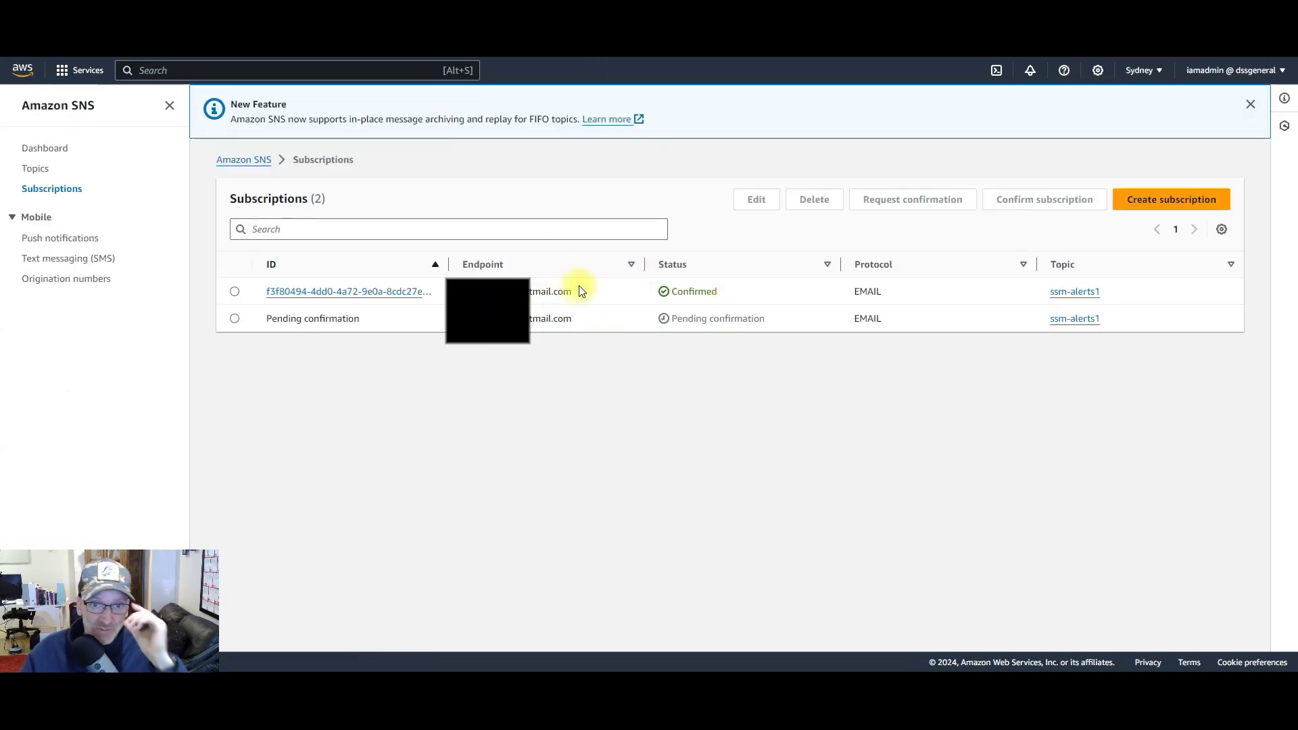
{"action": "left_click_drag", "start_coordinate": [581, 291], "coordinate": [470, 284]}
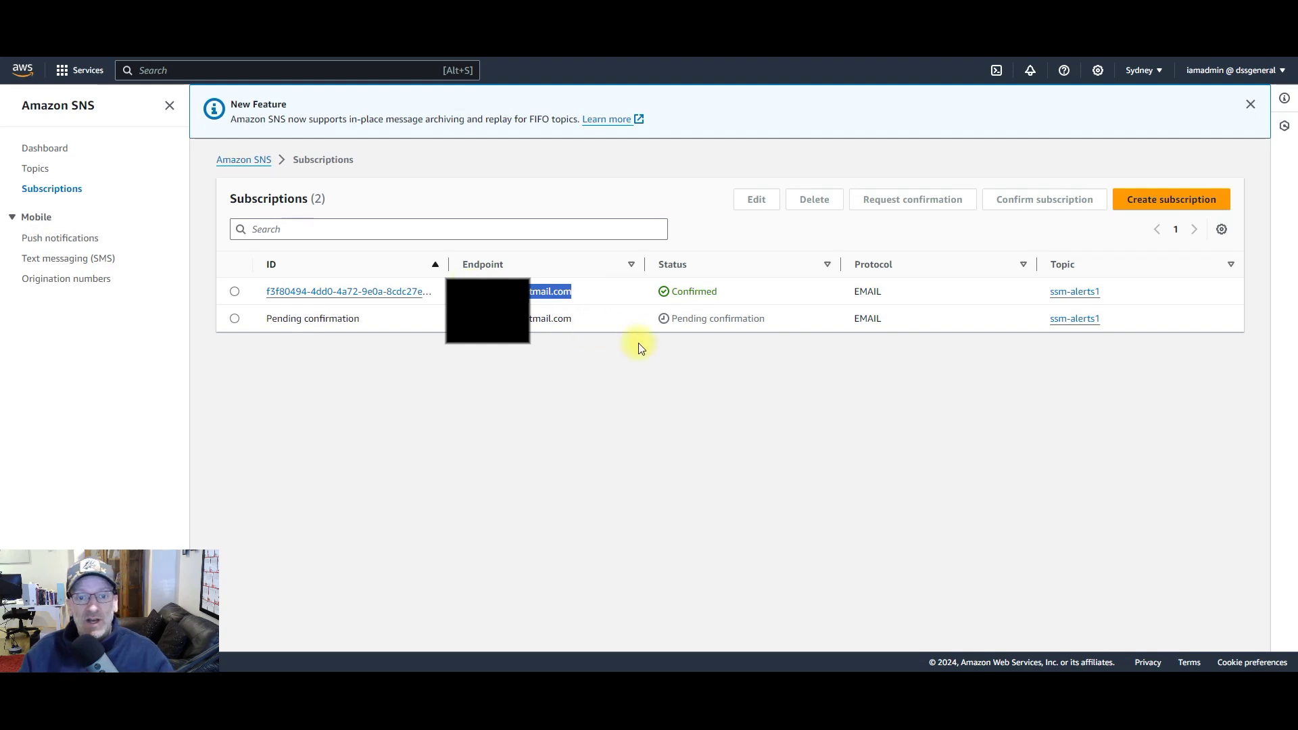
{"action": "left_click", "coordinate": [651, 388]}
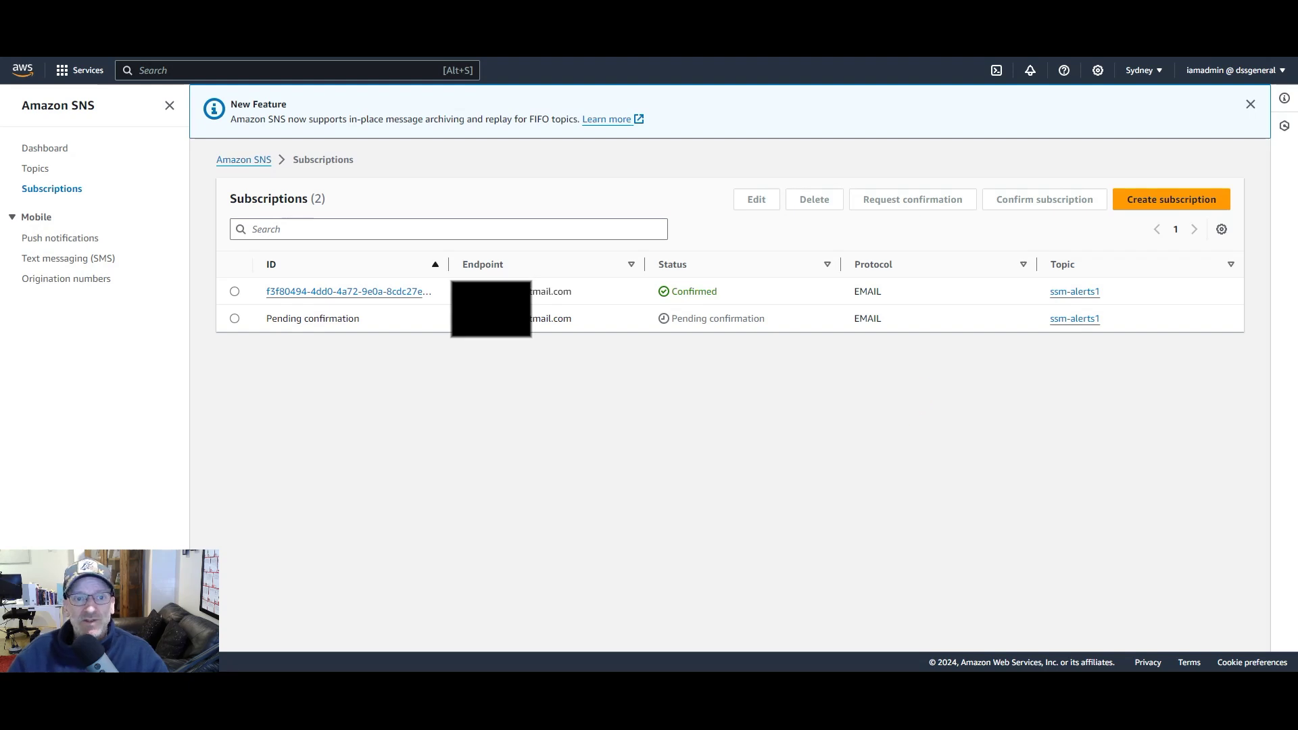
{"action": "left_click", "coordinate": [271, 14]}
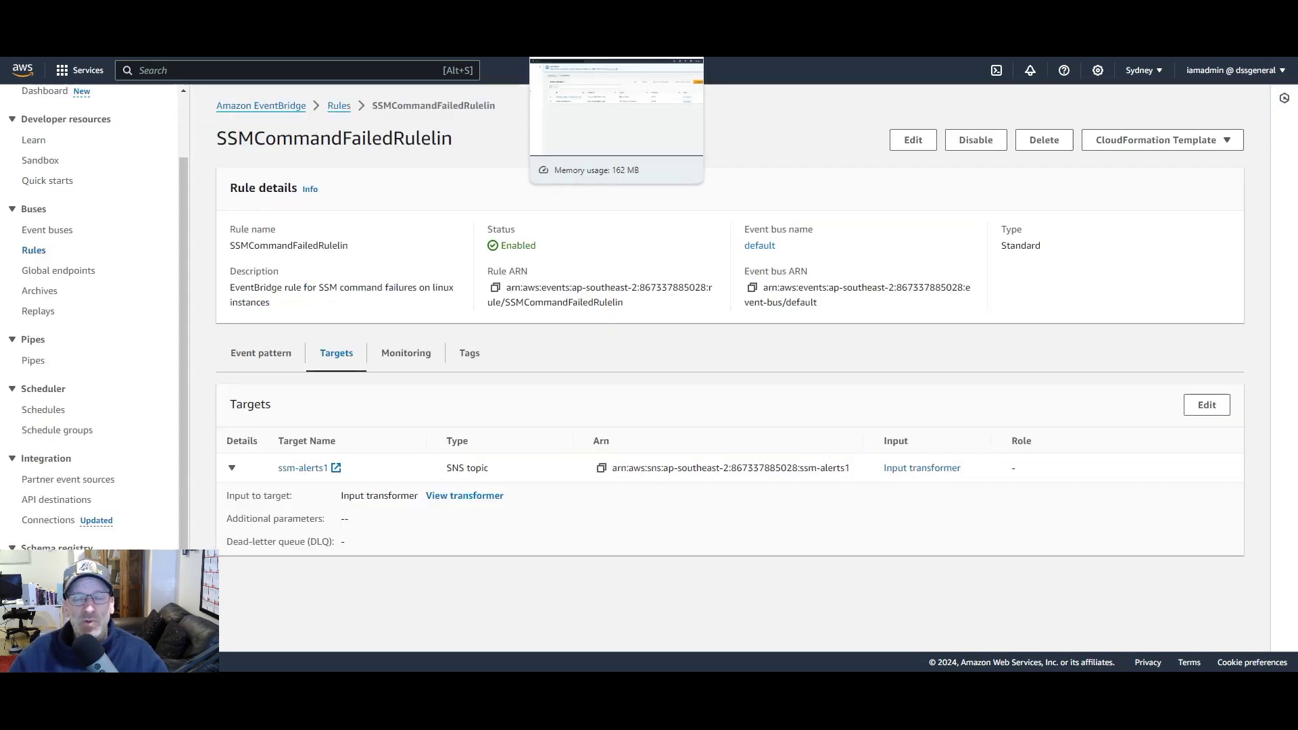
{"action": "left_click", "coordinate": [595, 14]}
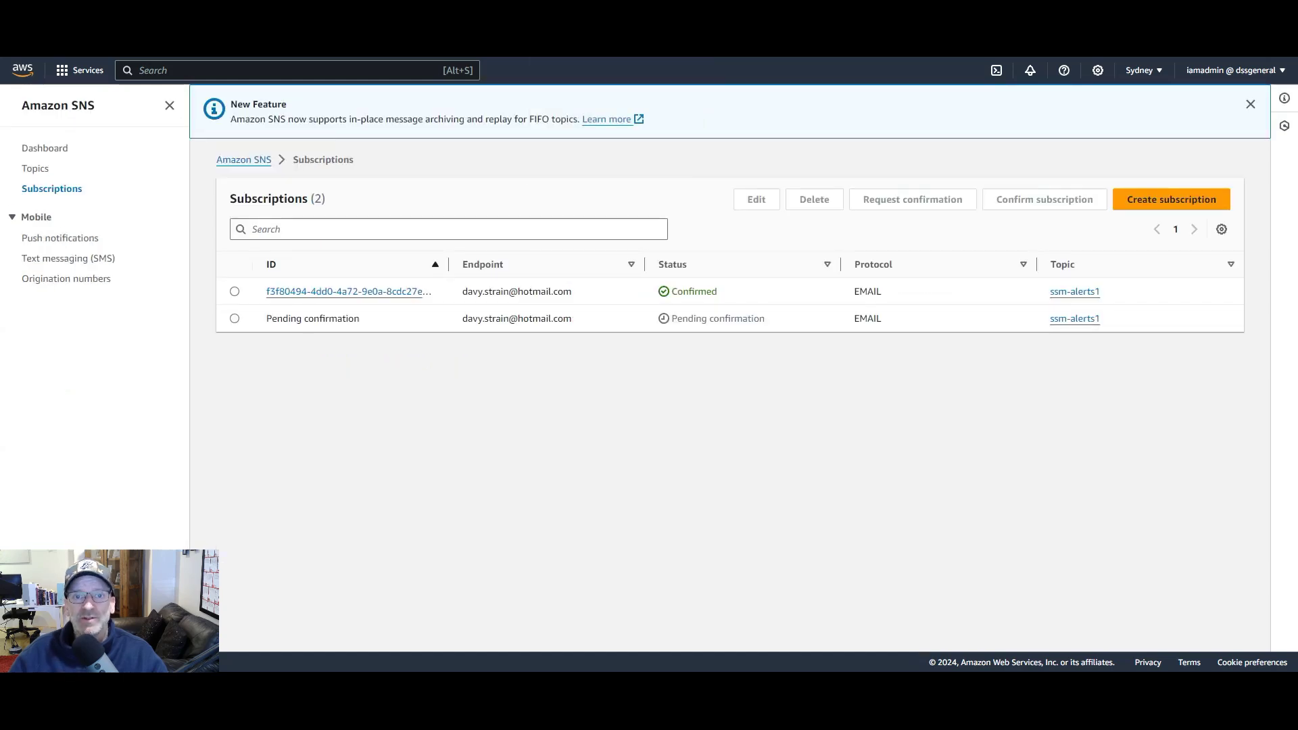
Step: Select only the lin_cwagent instance in EC2 and connect to it through Session Manager
{"action": "key", "text": "ctrl+shift+Tab"}
{"action": "key", "text": "ctrl+shift+Tab"}
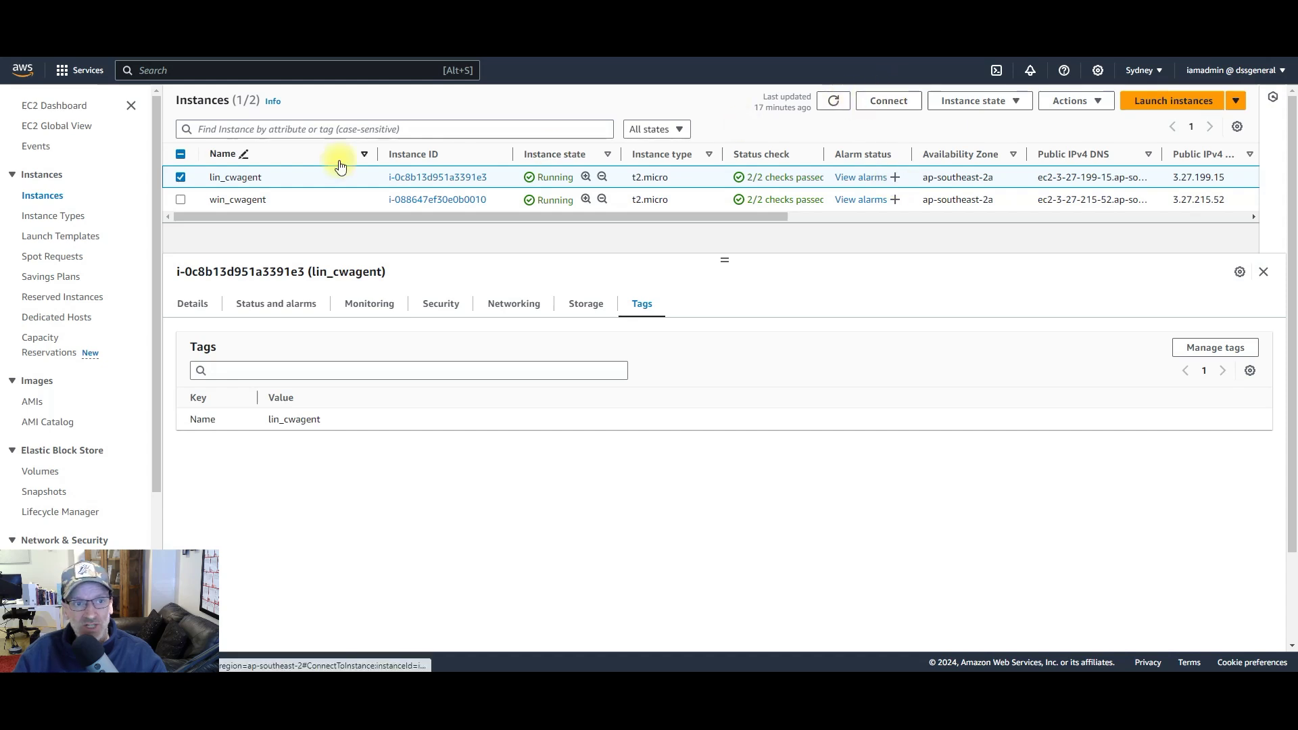
{"action": "left_click", "coordinate": [184, 200]}
{"action": "left_click", "coordinate": [180, 200]}
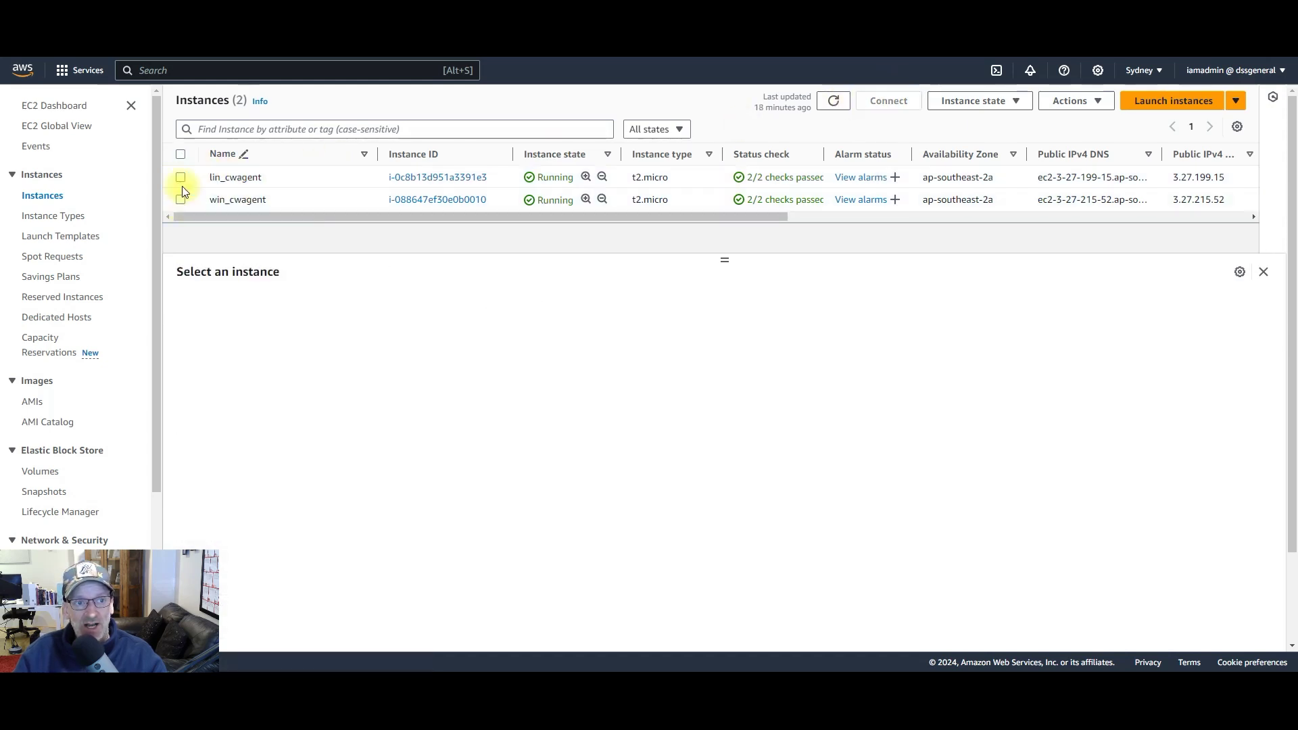
{"action": "left_click", "coordinate": [181, 177]}
{"action": "left_click", "coordinate": [887, 101]}
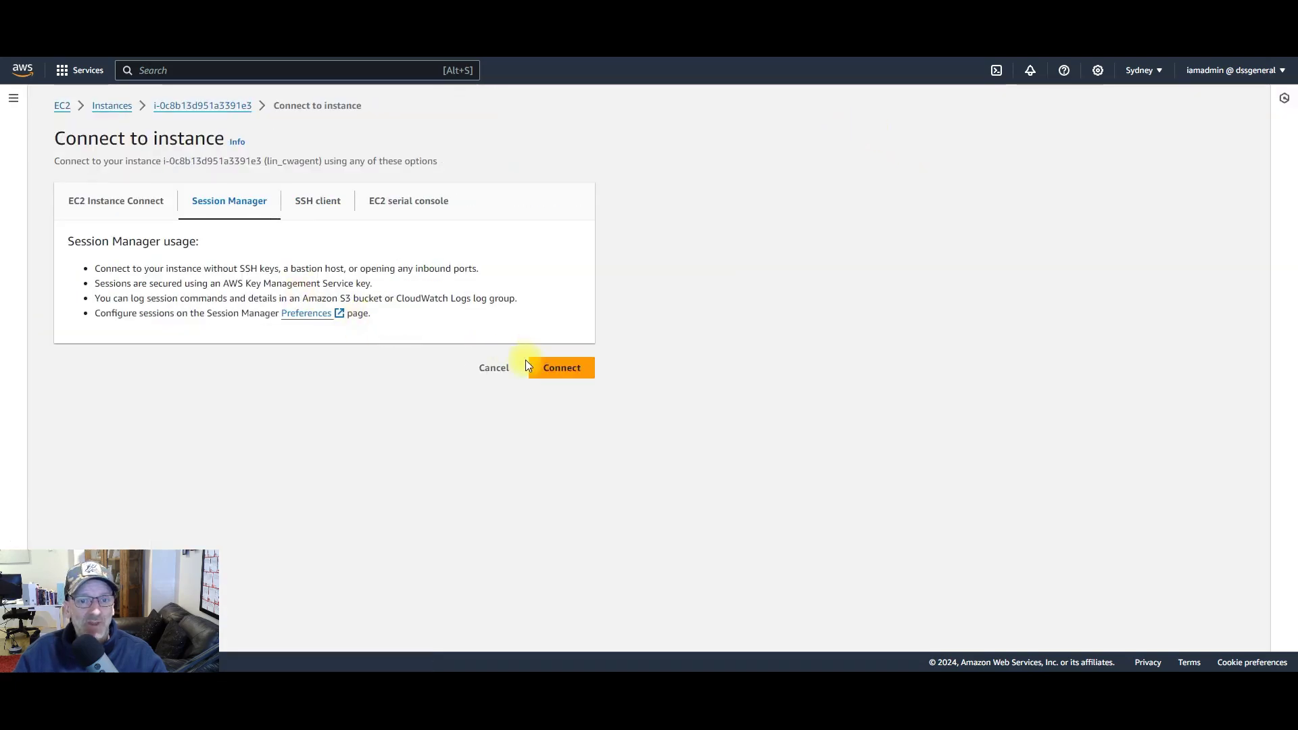
{"action": "left_click", "coordinate": [565, 372]}
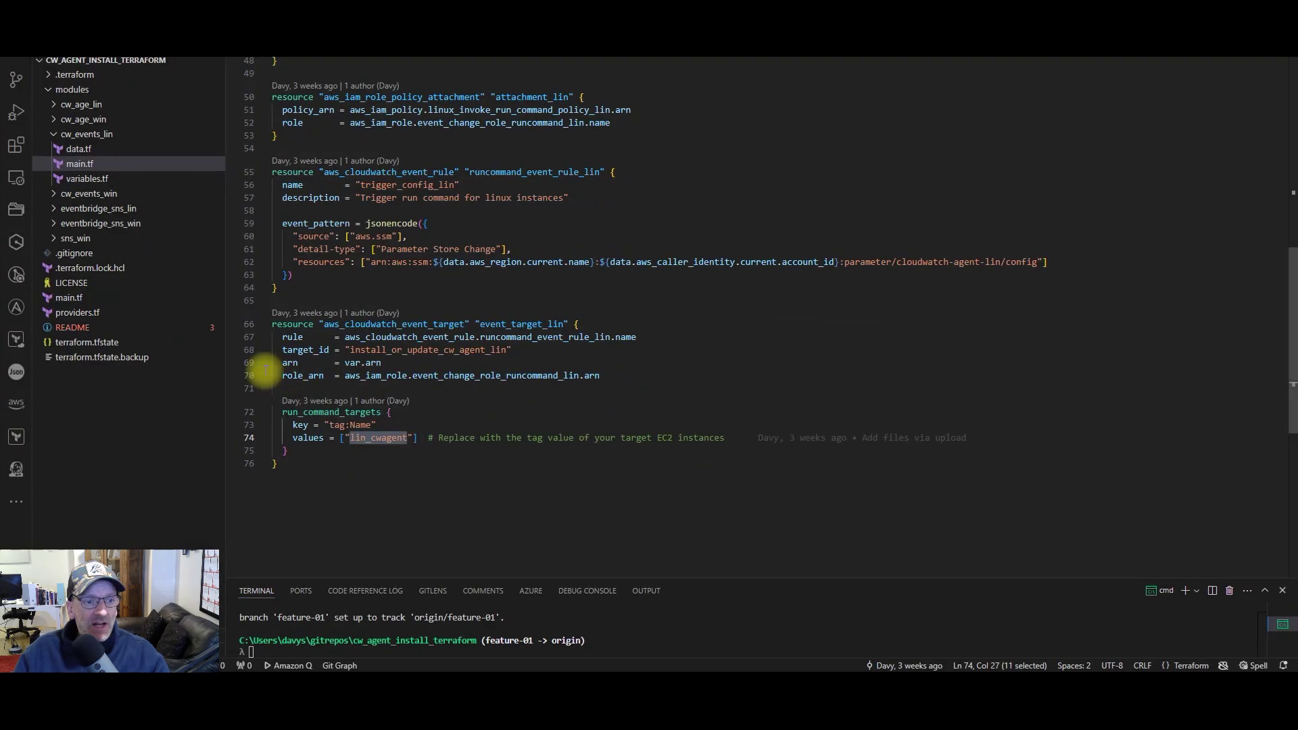
Step: Copy the Linux CloudWatch agent status command from the README in VS Code and run it in the browser's lin_cwagent session
{"action": "left_click", "coordinate": [67, 327]}
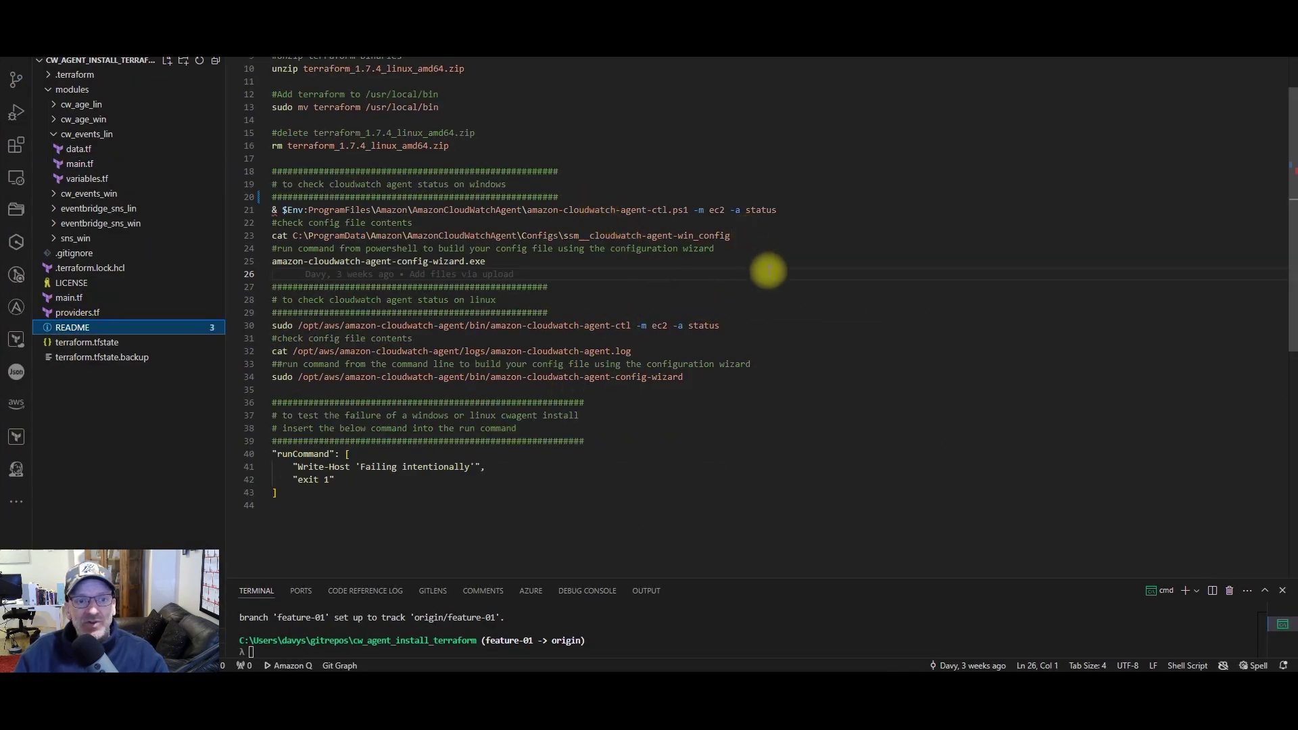
{"action": "left_click_drag", "start_coordinate": [720, 325], "coordinate": [273, 326]}
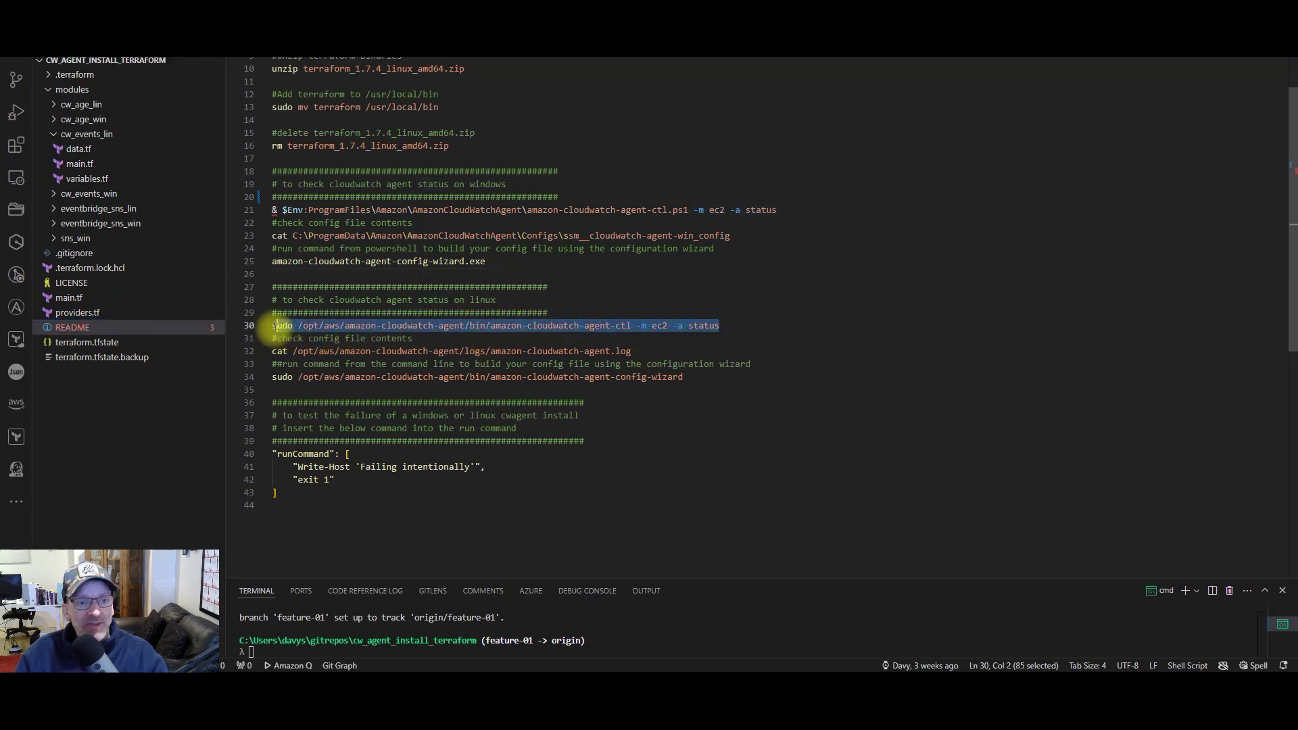
{"action": "right_click", "coordinate": [309, 324]}
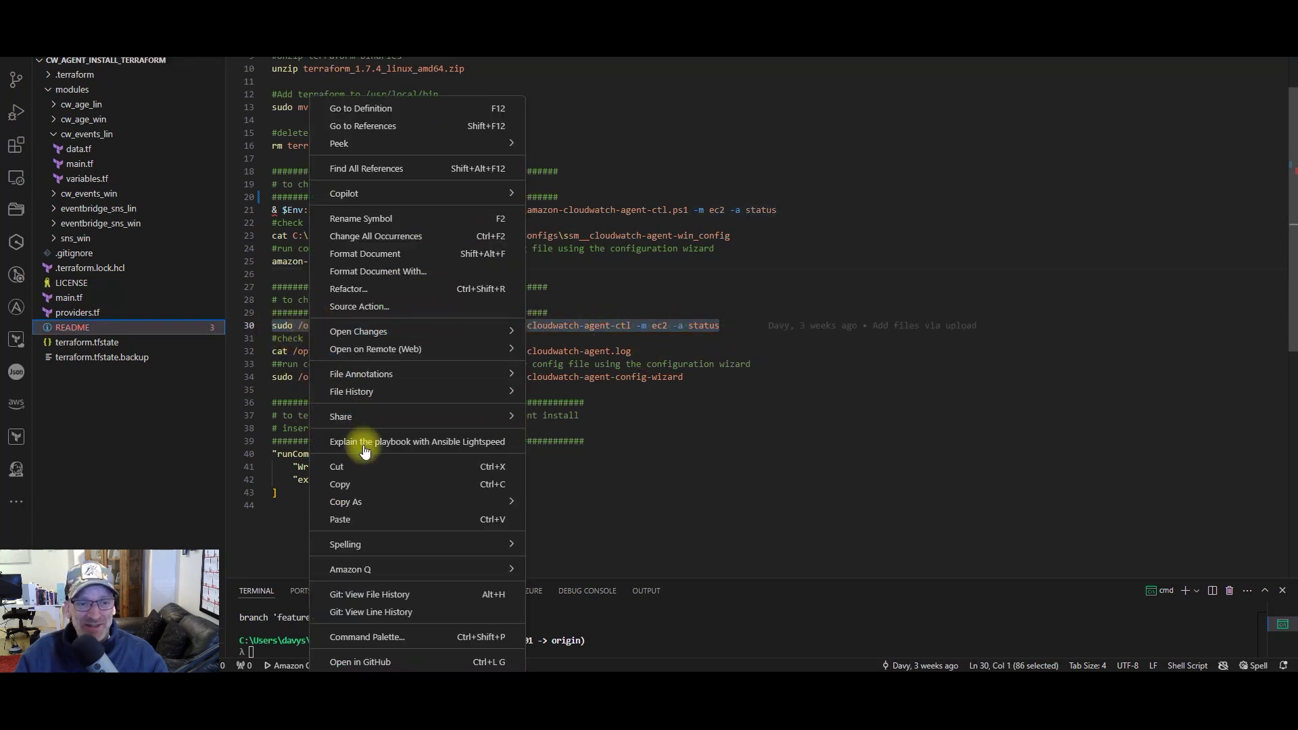
{"action": "left_click", "coordinate": [344, 486]}
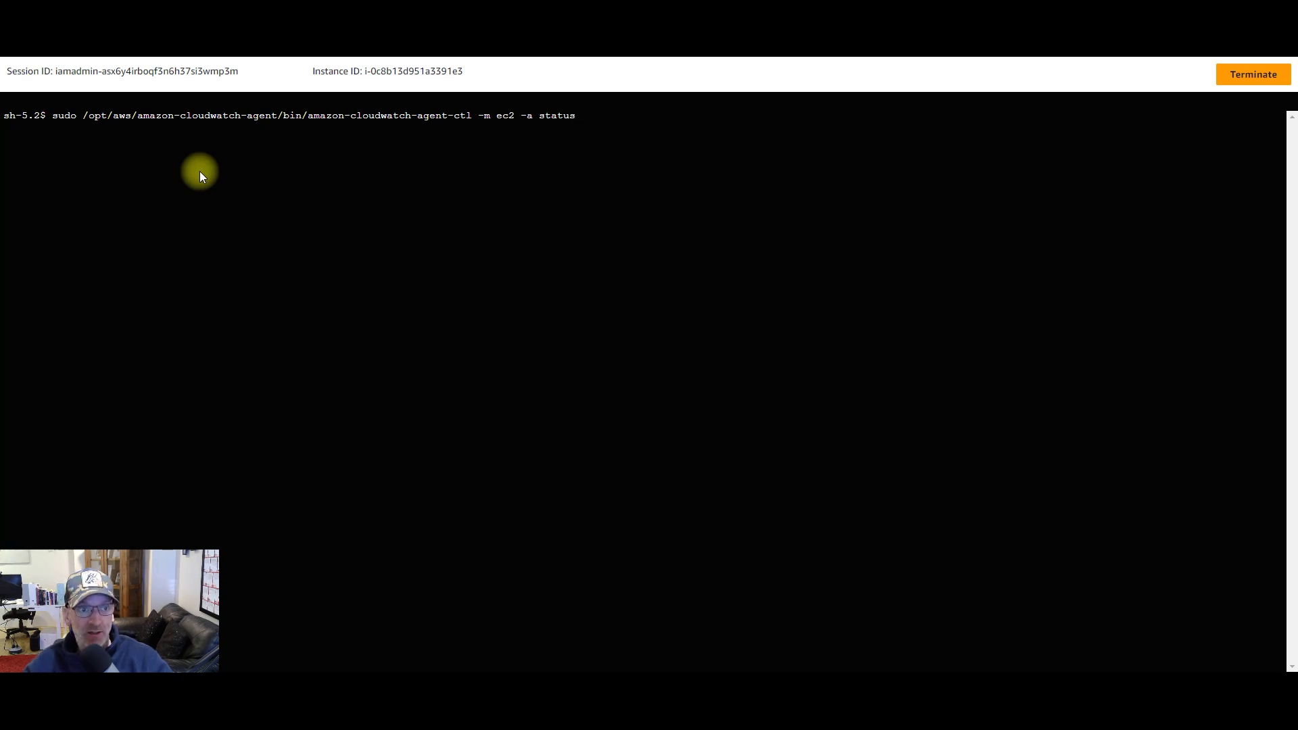
{"action": "key", "text": "Return"}
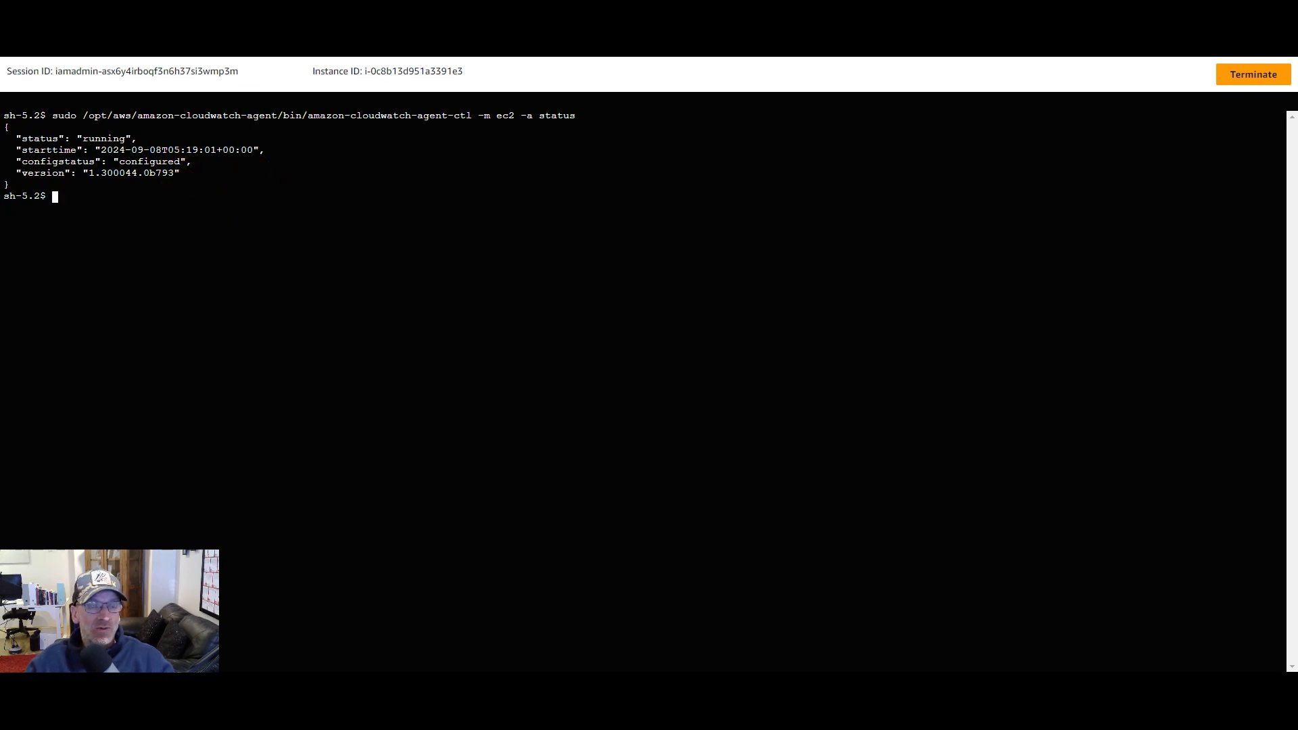
Step: Connect to the win_cwagent instance through Session Manager to work in its PowerShell session
{"action": "key", "text": "ctrl+Tab"}
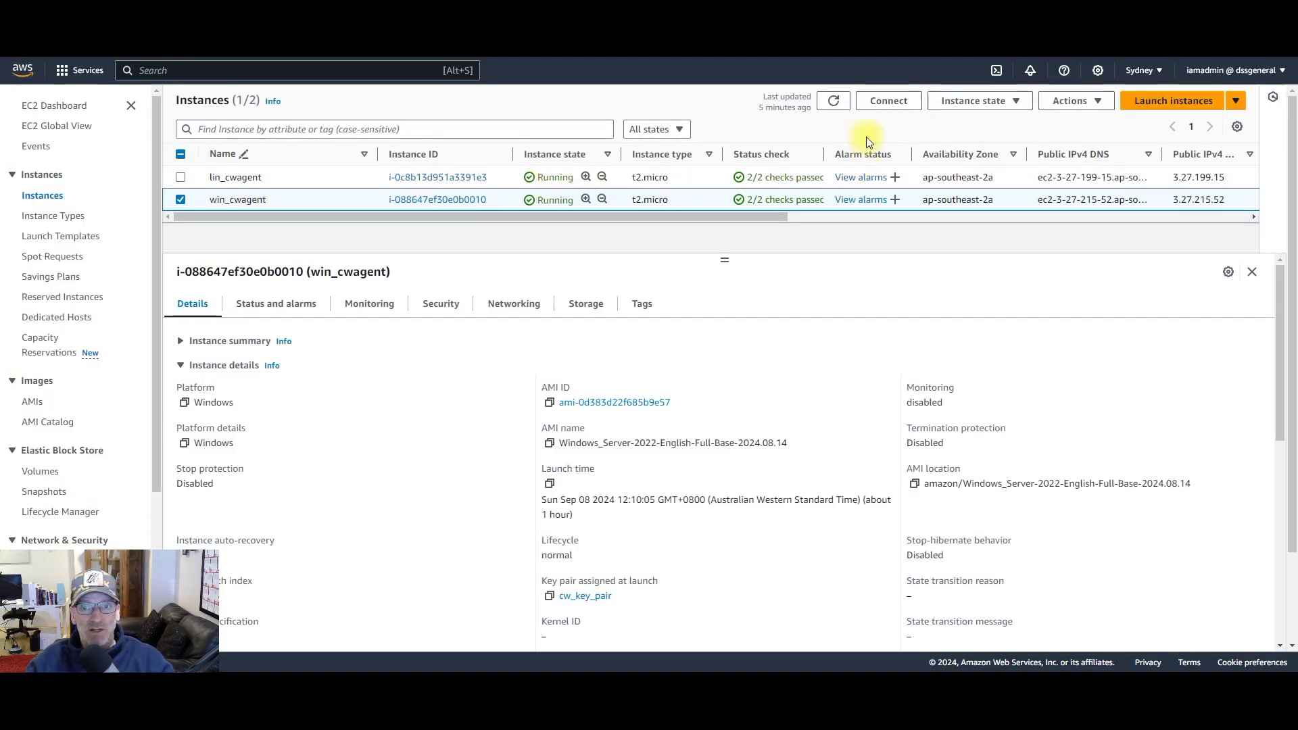
{"action": "left_click", "coordinate": [887, 101]}
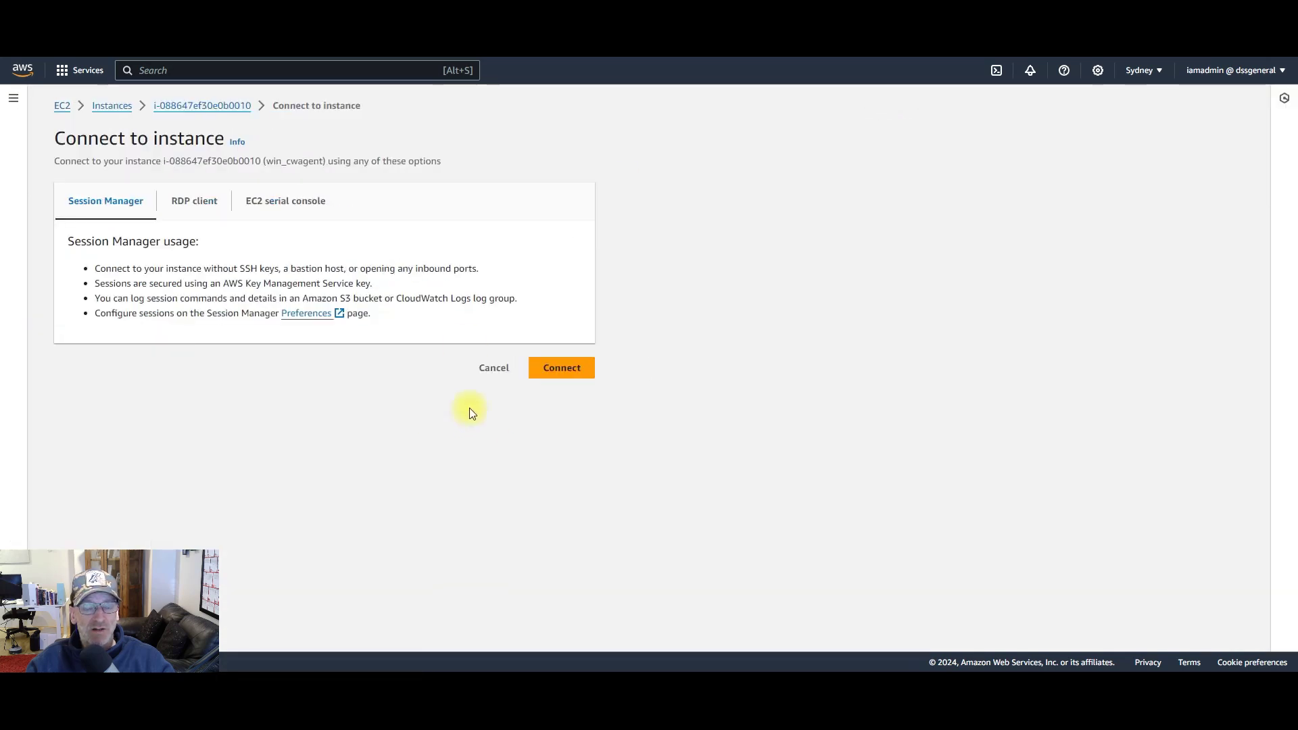
{"action": "left_click", "coordinate": [574, 373]}
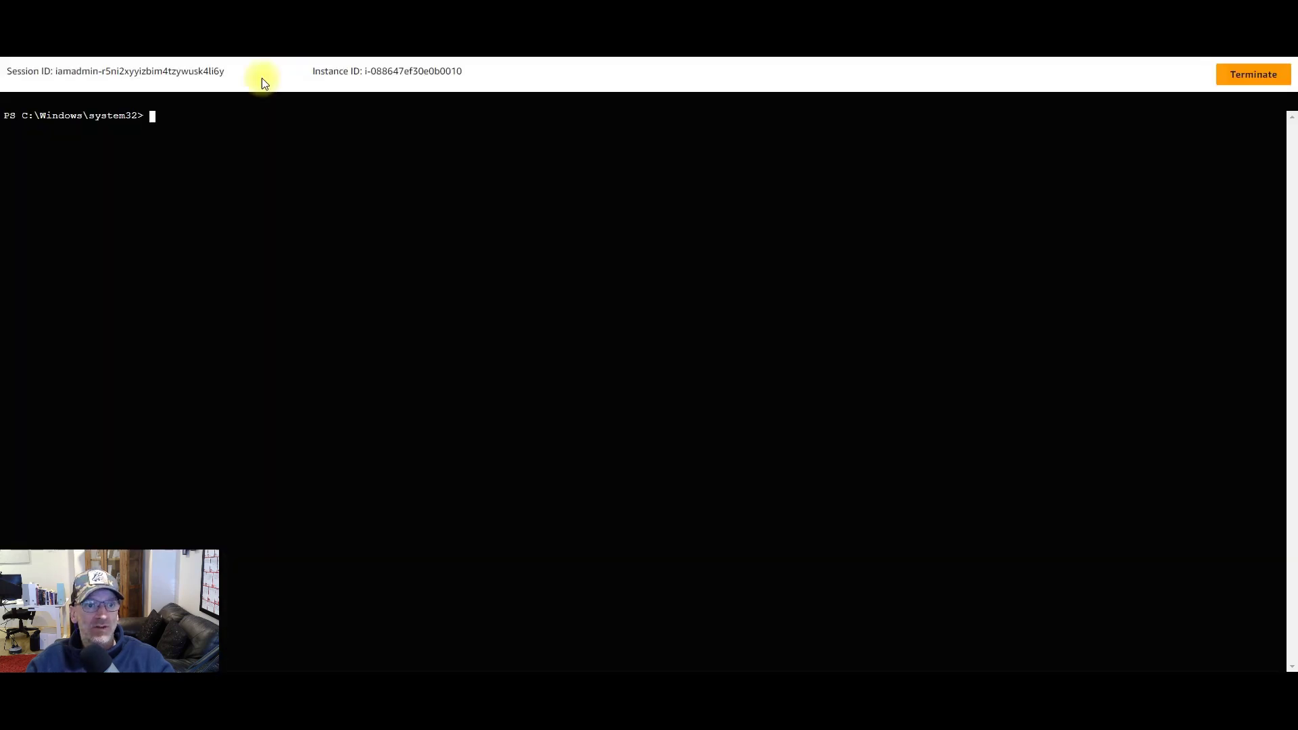
{"action": "right_click", "coordinate": [227, 108]}
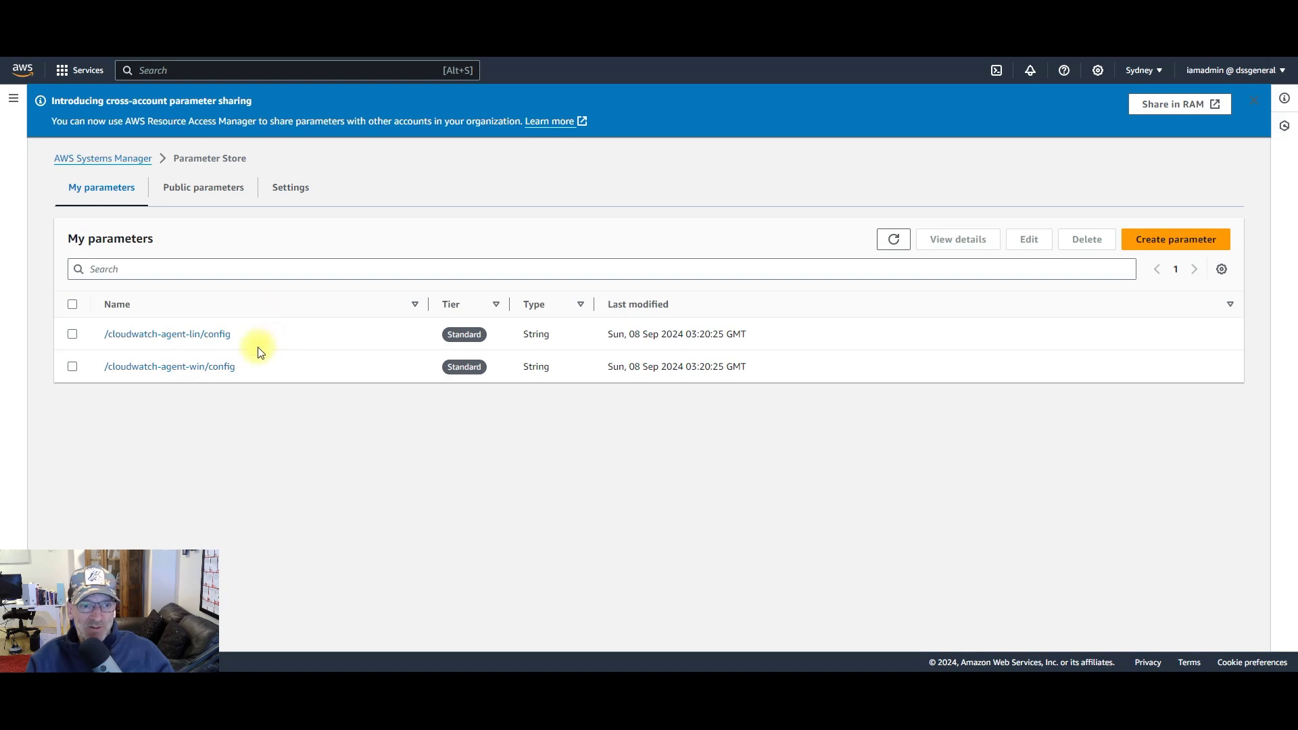
Step: Open the /cloudwatch-agent-lin/config parameter for editing in Parameter Store and save it with its existing settings
{"action": "left_click_drag", "start_coordinate": [247, 338], "coordinate": [109, 336]}
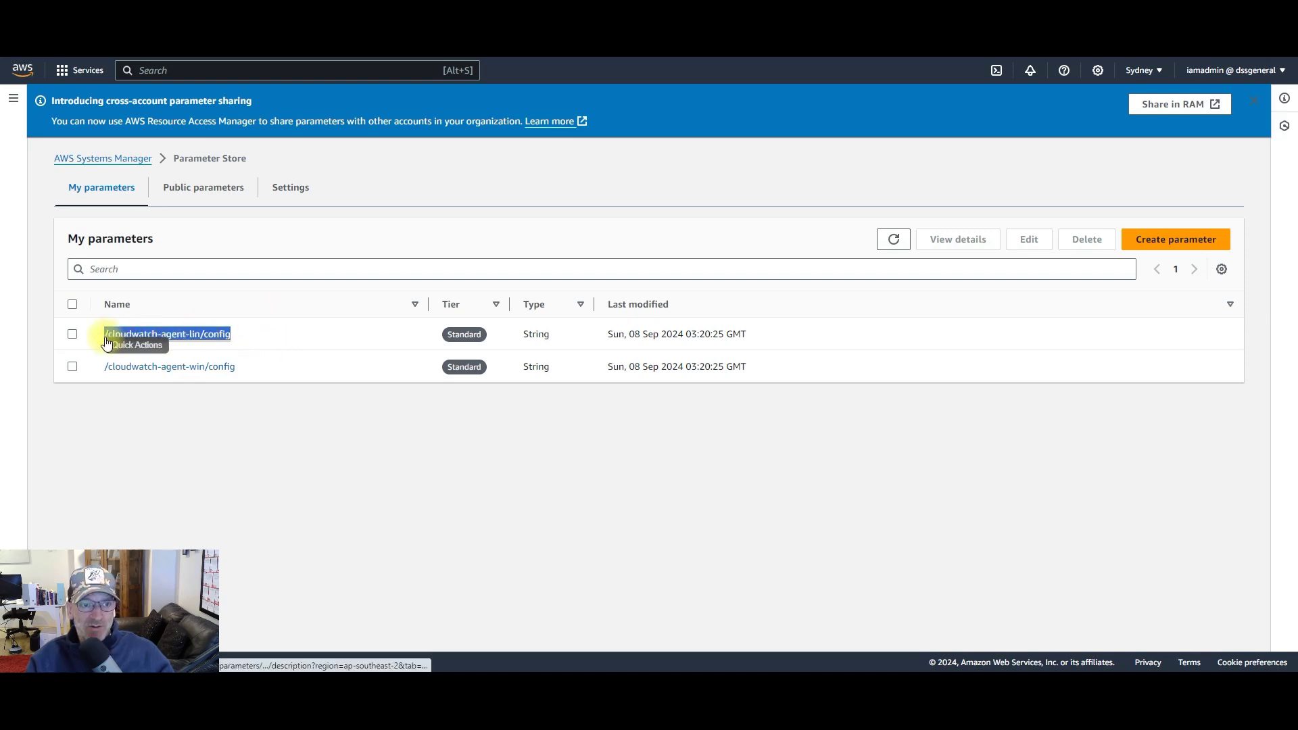
{"action": "left_click", "coordinate": [274, 360]}
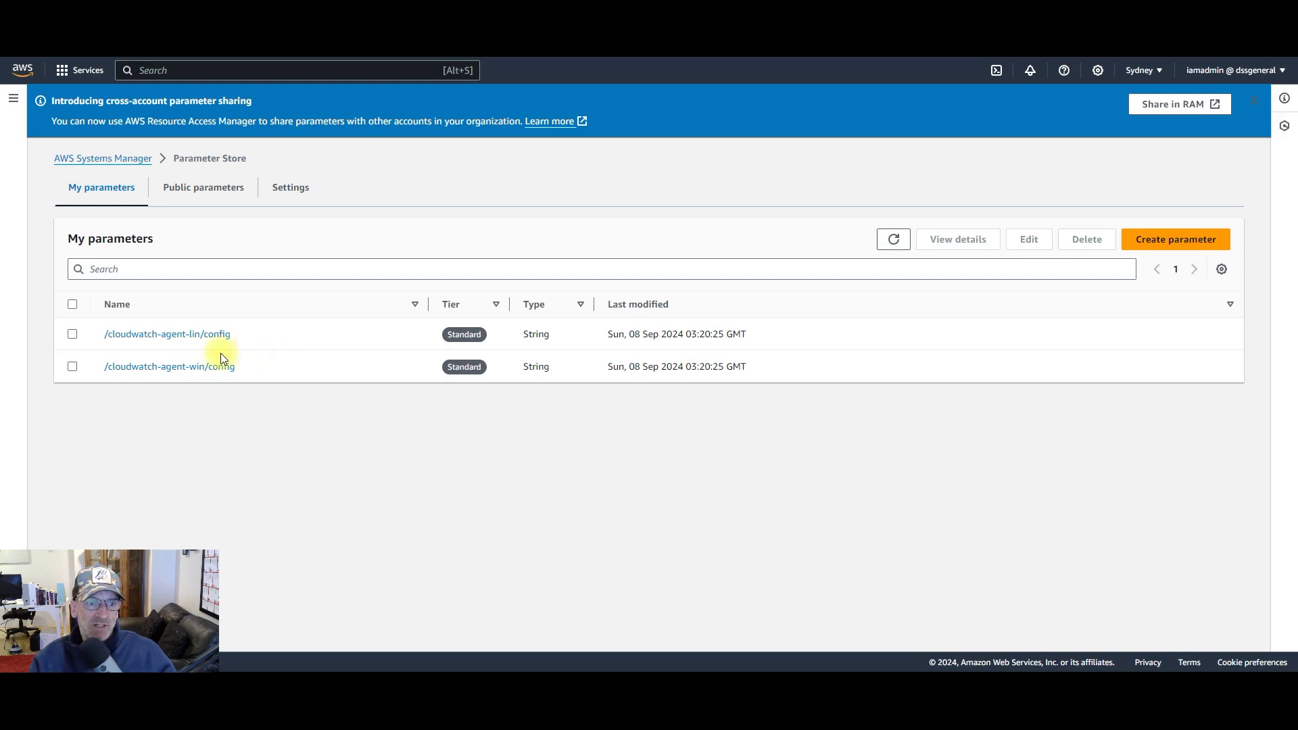
{"action": "left_click", "coordinate": [186, 335]}
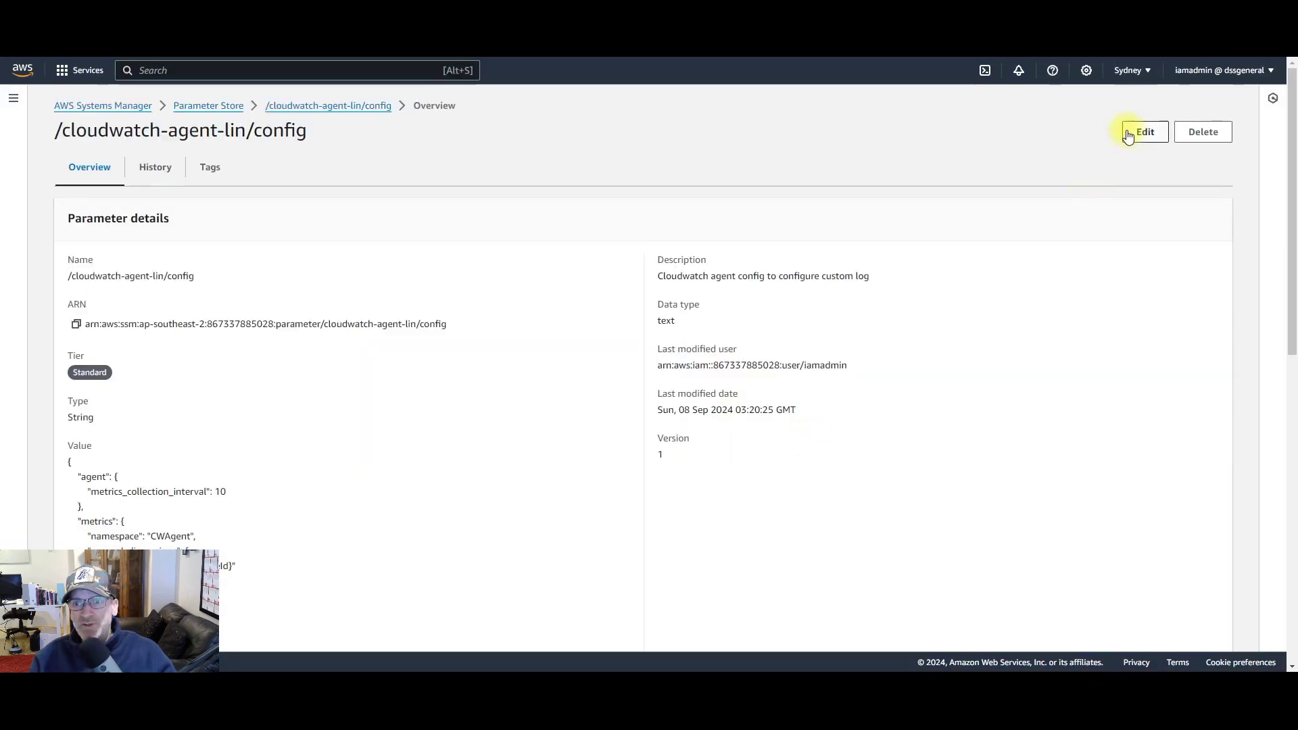
{"action": "left_click", "coordinate": [1129, 131]}
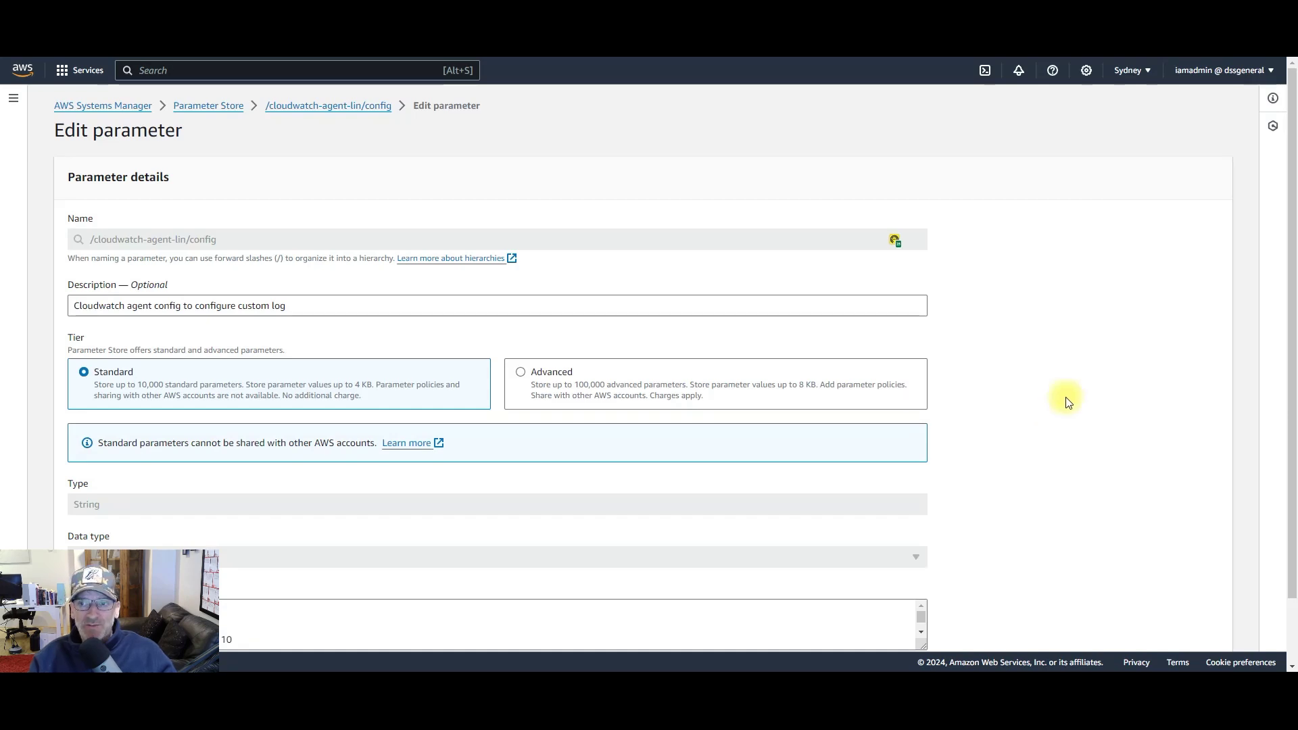
{"action": "scroll", "coordinate": [1064, 402], "scroll_direction": "down", "scroll_amount": 1}
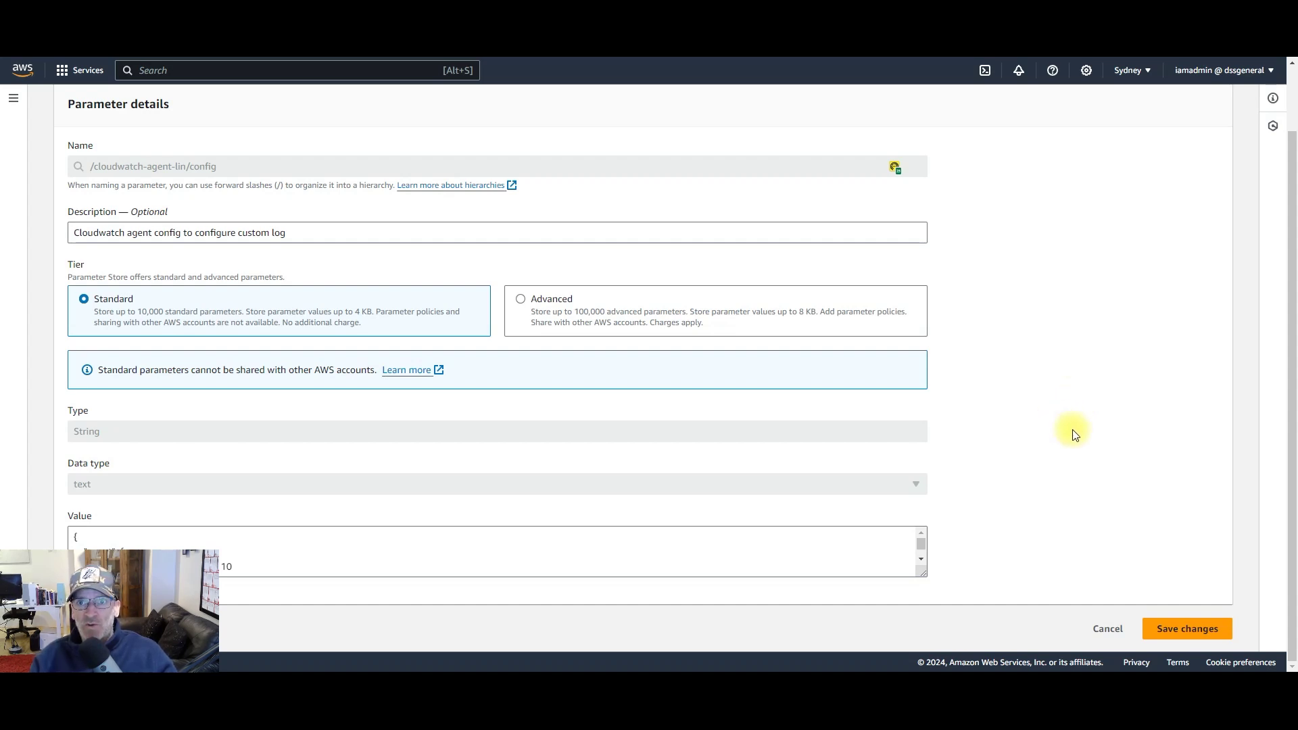
{"action": "left_click", "coordinate": [1187, 629]}
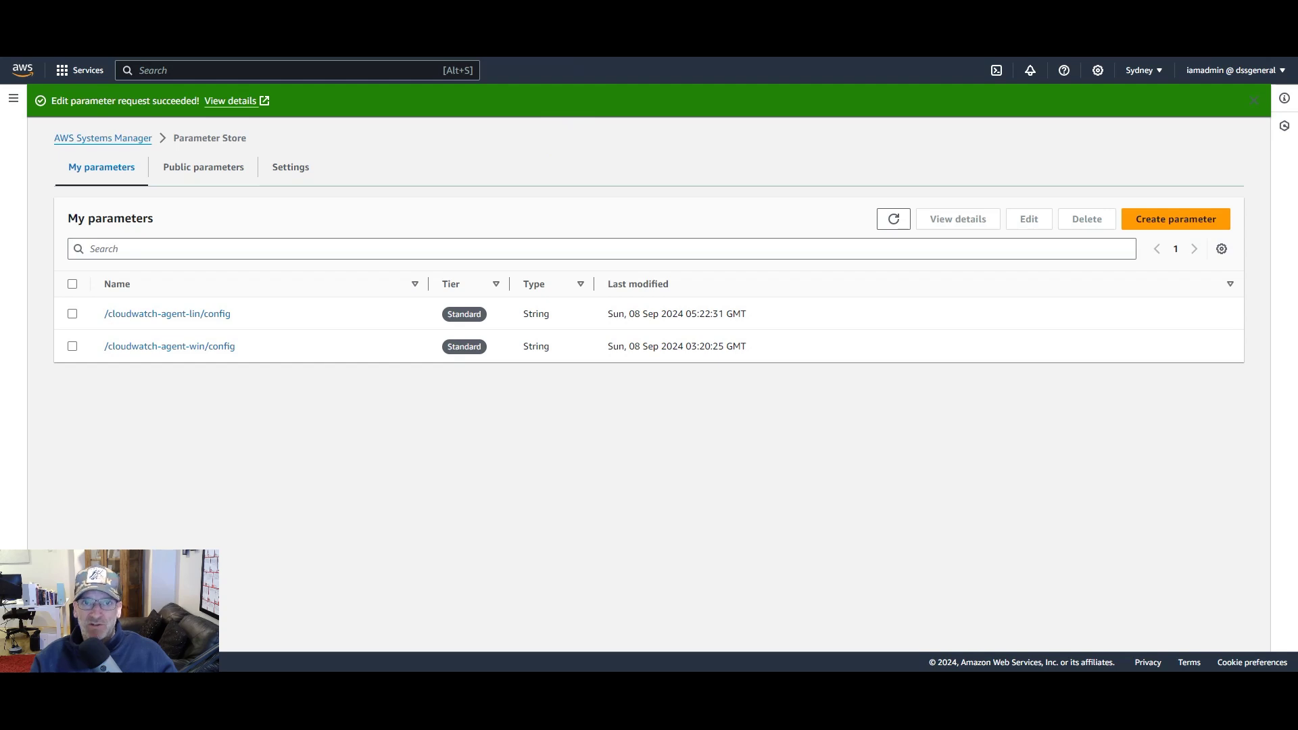
Step: Check the progress of the install_or_update_cw_agent_lin command in Systems Manager Run Command, refreshing the list and opening the command history
{"action": "left_click", "coordinate": [570, 42]}
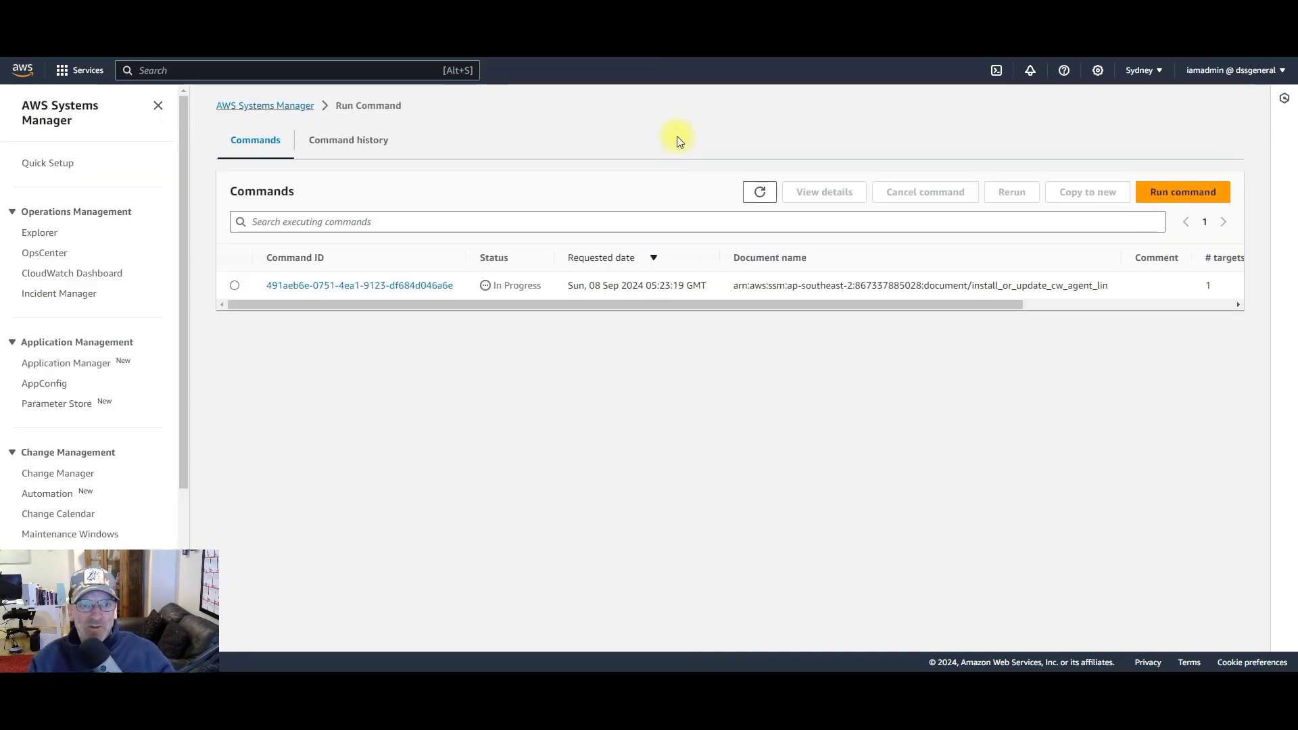
{"action": "left_click", "coordinate": [761, 193]}
{"action": "left_click", "coordinate": [761, 193]}
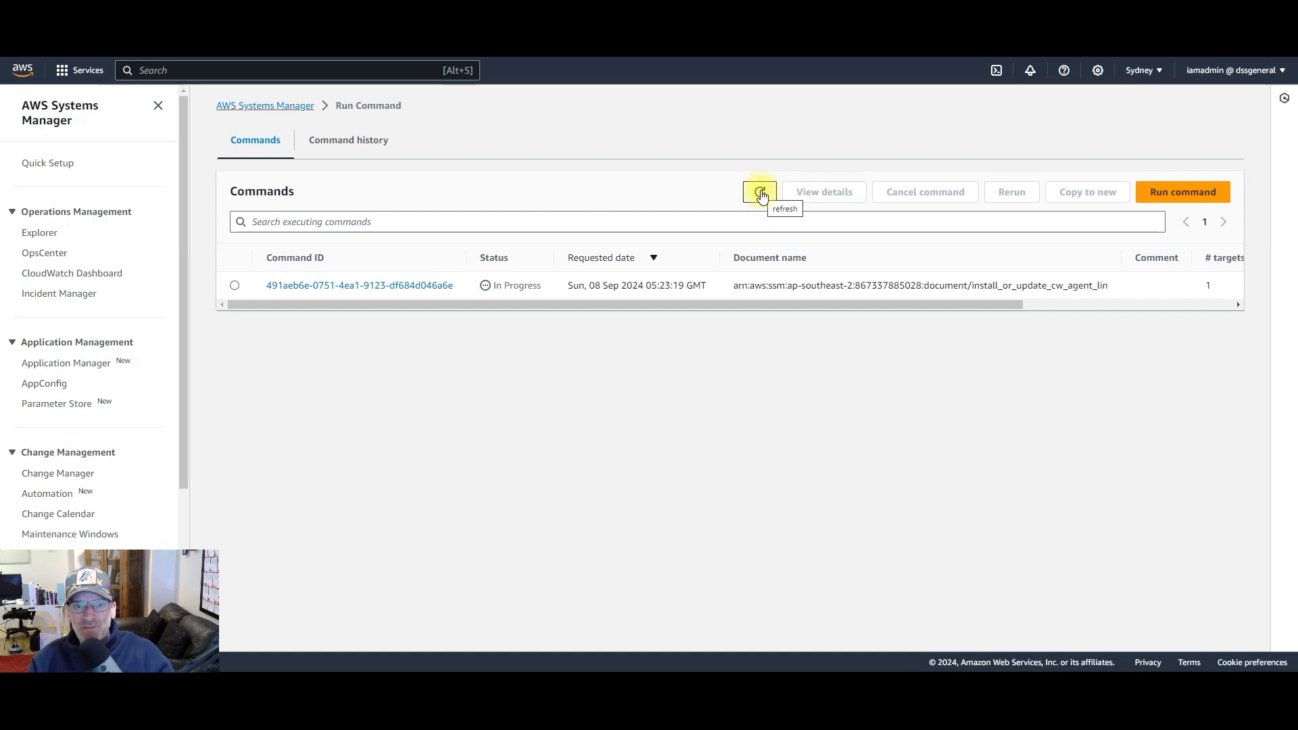
{"action": "left_click", "coordinate": [762, 195]}
{"action": "left_click", "coordinate": [336, 140]}
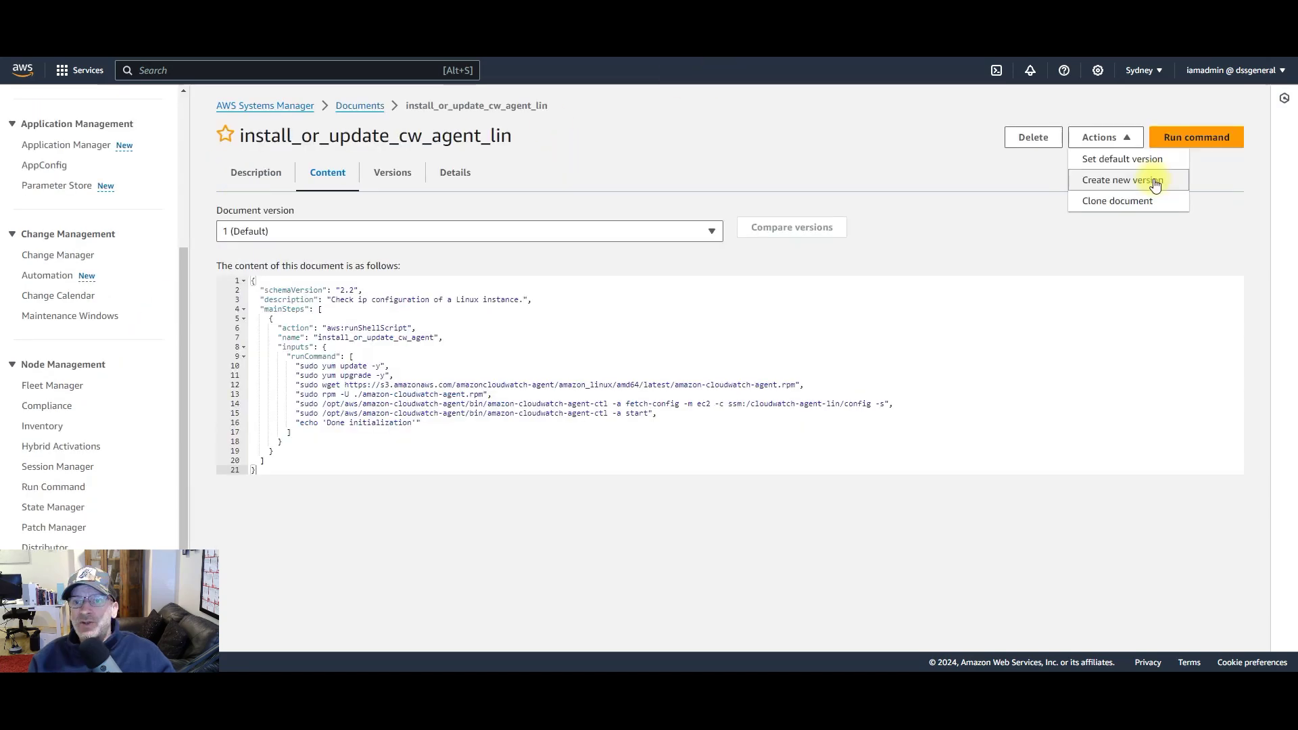
Step: Start a new version of the install_or_update_cw_agent_lin document and delete all commands inside its runCommand block
{"action": "left_click", "coordinate": [1156, 178]}
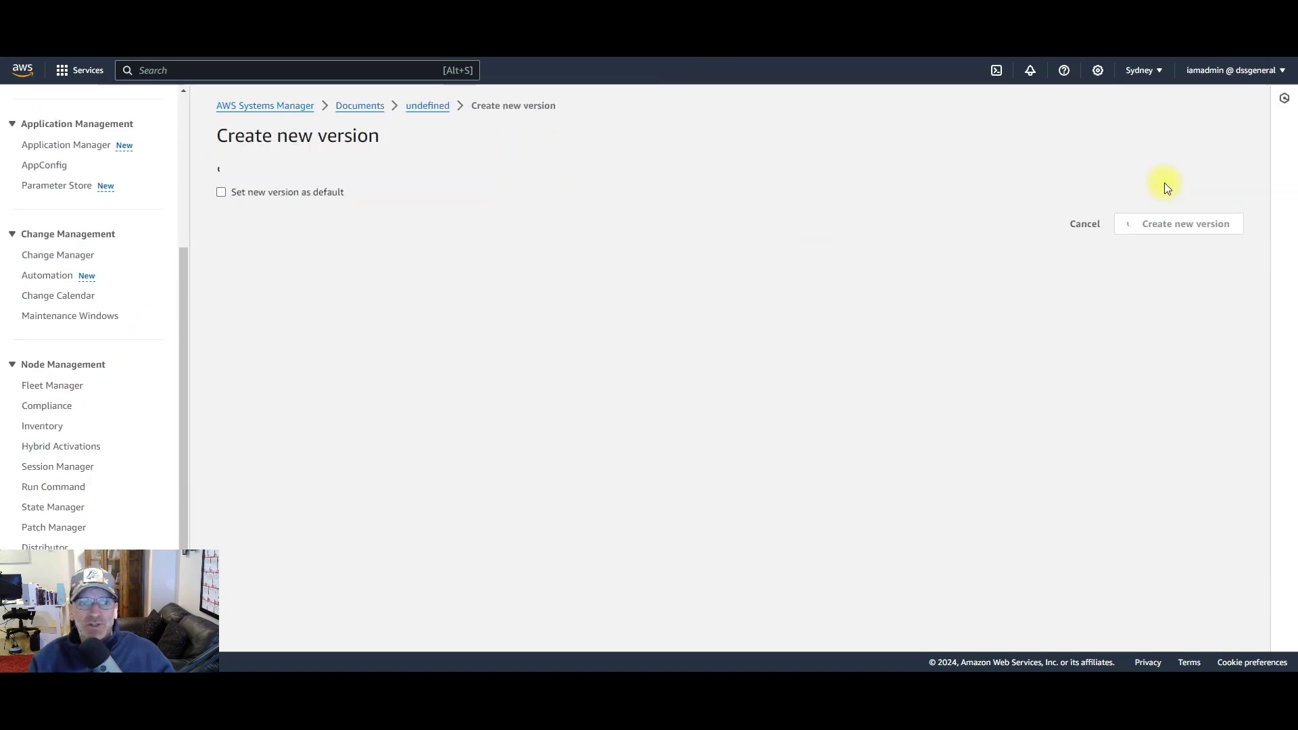
{"action": "scroll", "coordinate": [626, 376], "scroll_direction": "down", "scroll_amount": 3}
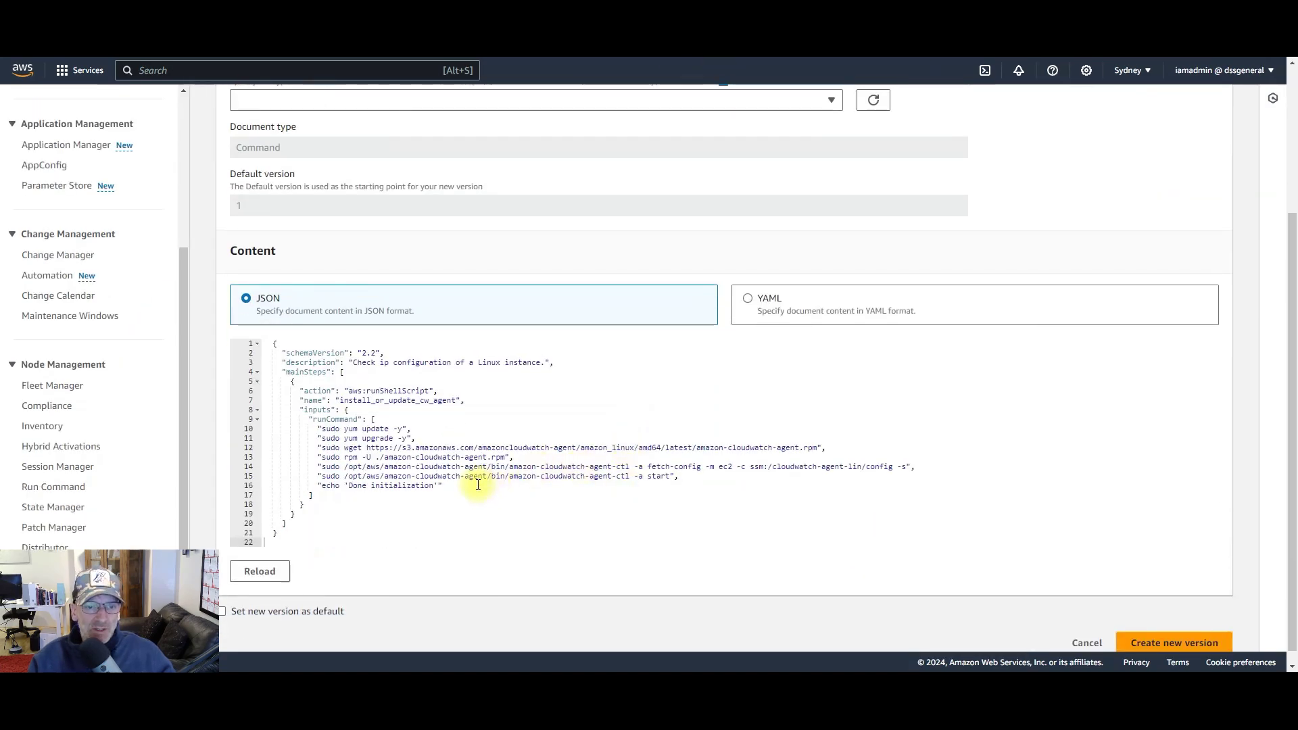
{"action": "left_click_drag", "start_coordinate": [443, 486], "coordinate": [257, 433]}
{"action": "key", "text": "Delete"}
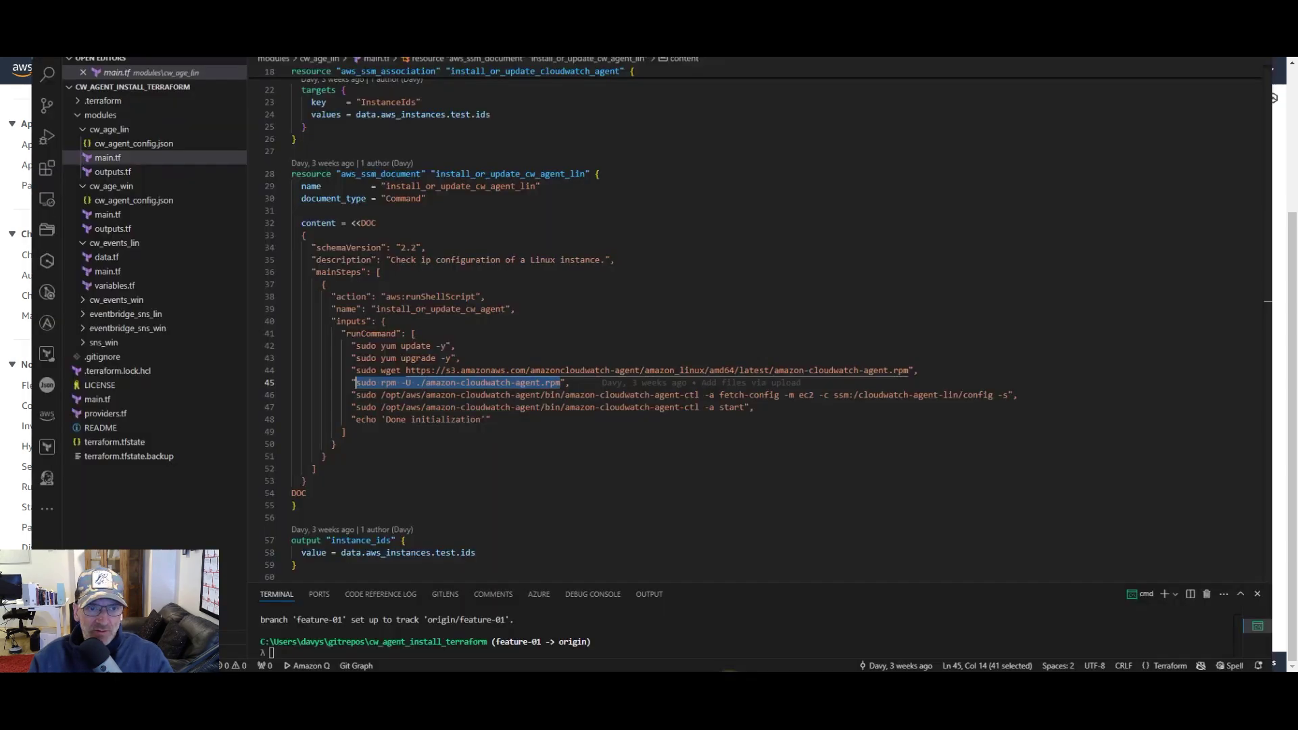
Step: Copy the "Write-Host 'Failing intentionally'" and "exit 1" lines from the README in VS Code into the document's empty runCommand block in the browser
{"action": "key", "text": "alt+Tab"}
{"action": "left_click", "coordinate": [95, 416]}
{"action": "left_click_drag", "start_coordinate": [279, 494], "coordinate": [249, 467]}
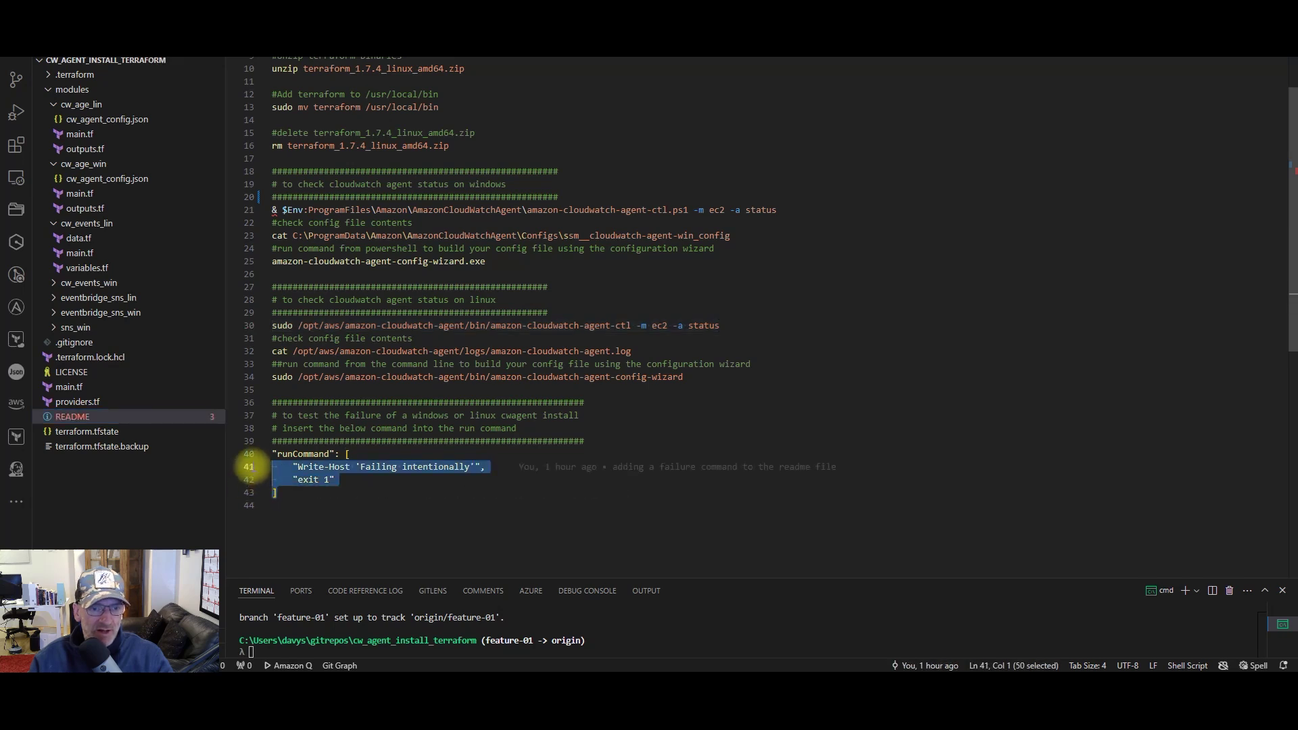
{"action": "left_click_drag", "start_coordinate": [337, 481], "coordinate": [262, 472]}
{"action": "right_click", "coordinate": [318, 472]}
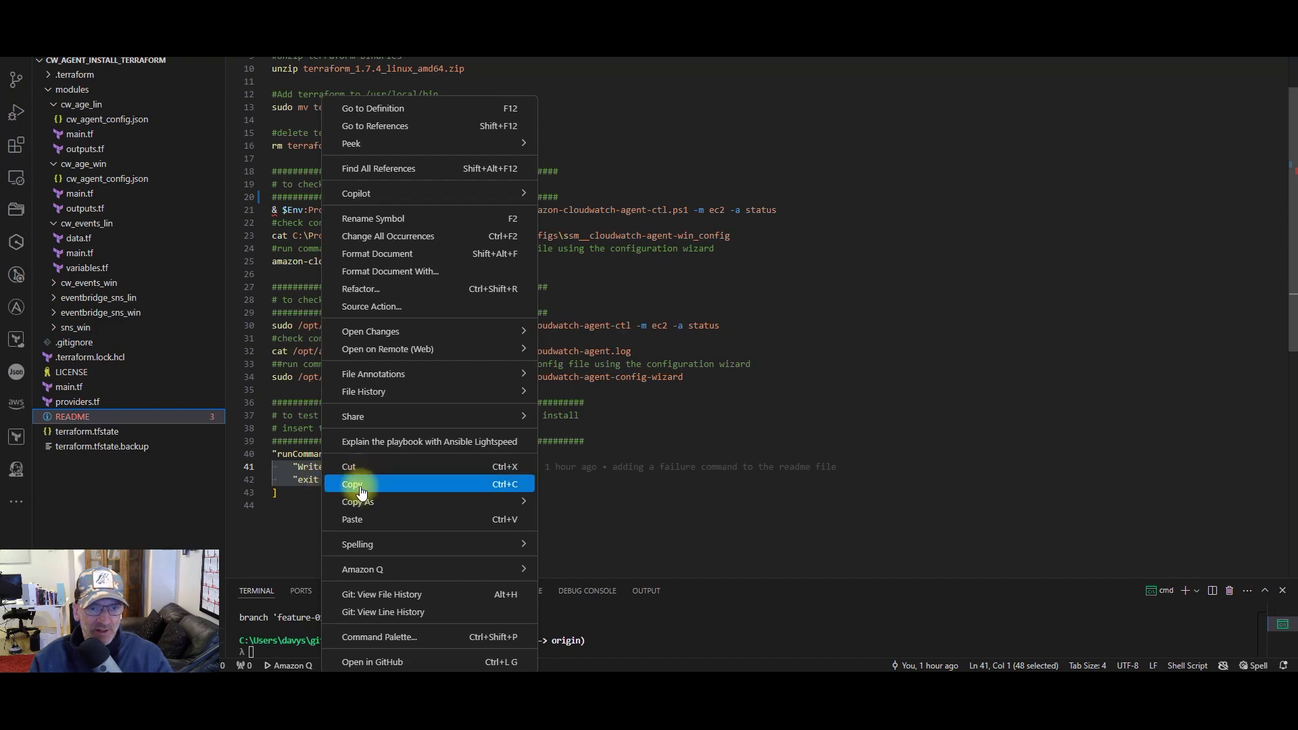
{"action": "left_click", "coordinate": [358, 482]}
{"action": "key", "text": "alt+Tab"}
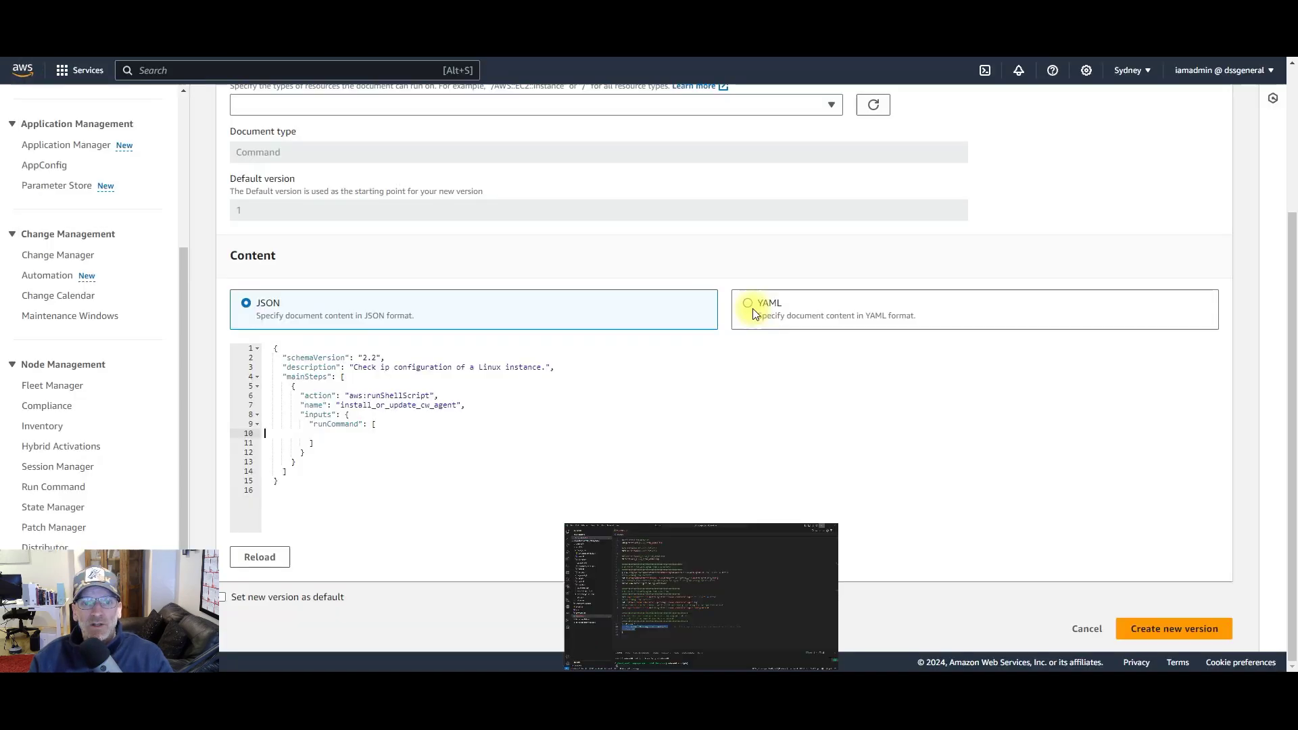
{"action": "key", "text": "ctrl+v"}
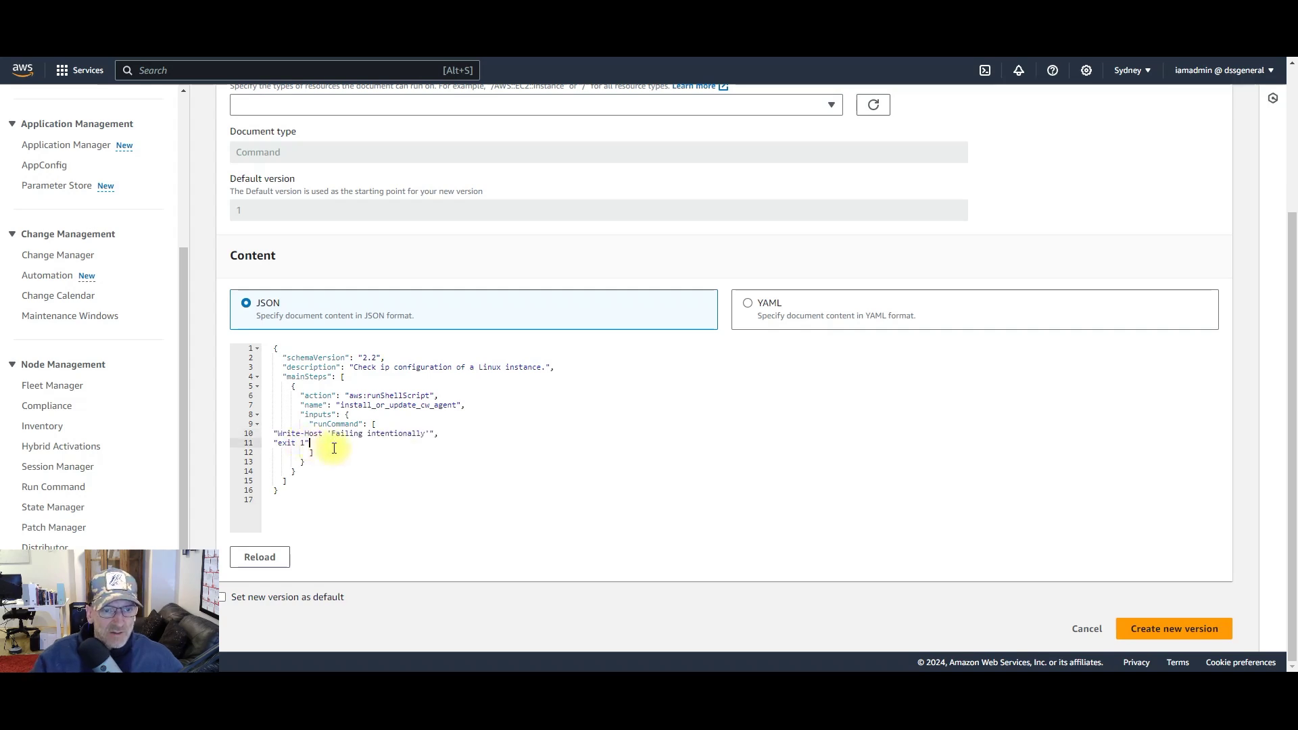
Step: Indent the two pasted failure lines to align inside the runCommand block and create the new document version
{"action": "left_click_drag", "start_coordinate": [310, 443], "coordinate": [265, 432]}
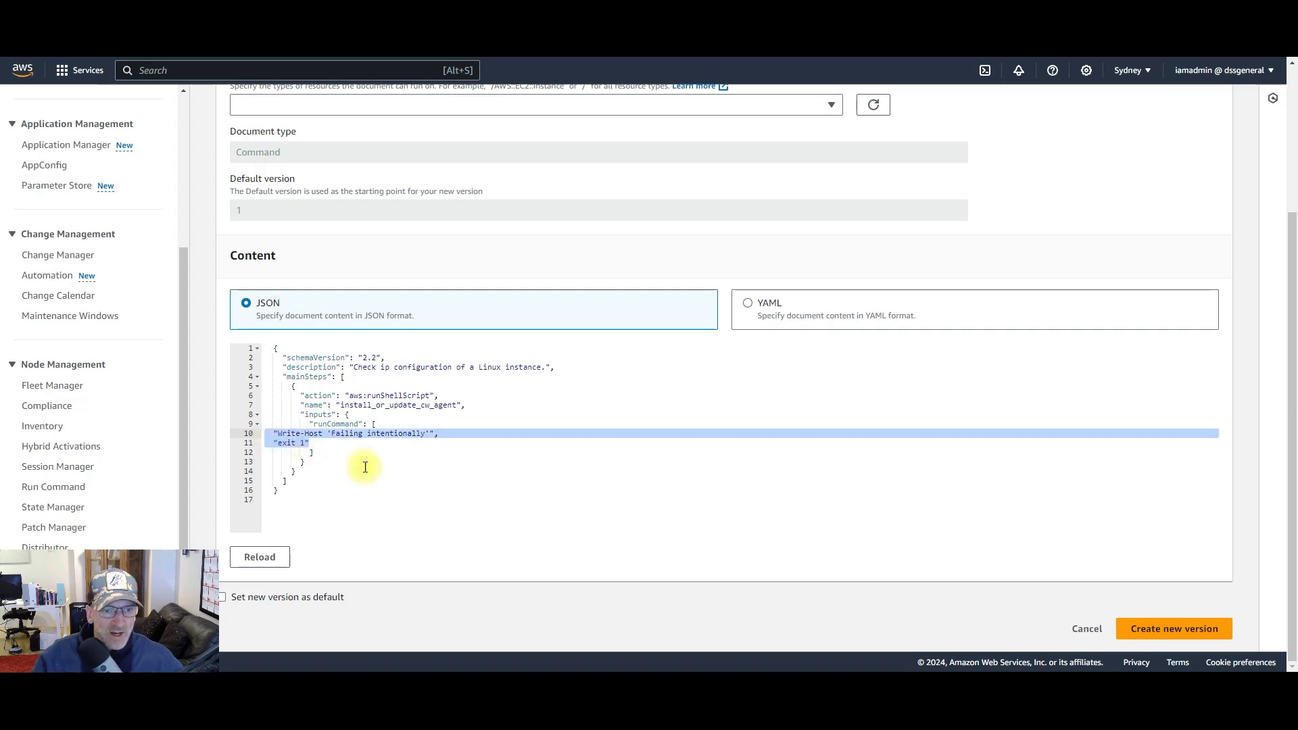
{"action": "key", "text": "Tab"}
{"action": "key", "text": "Tab"}
{"action": "key", "text": "Tab"}
{"action": "key", "text": "Tab"}
{"action": "key", "text": "Tab"}
{"action": "left_click", "coordinate": [425, 508]}
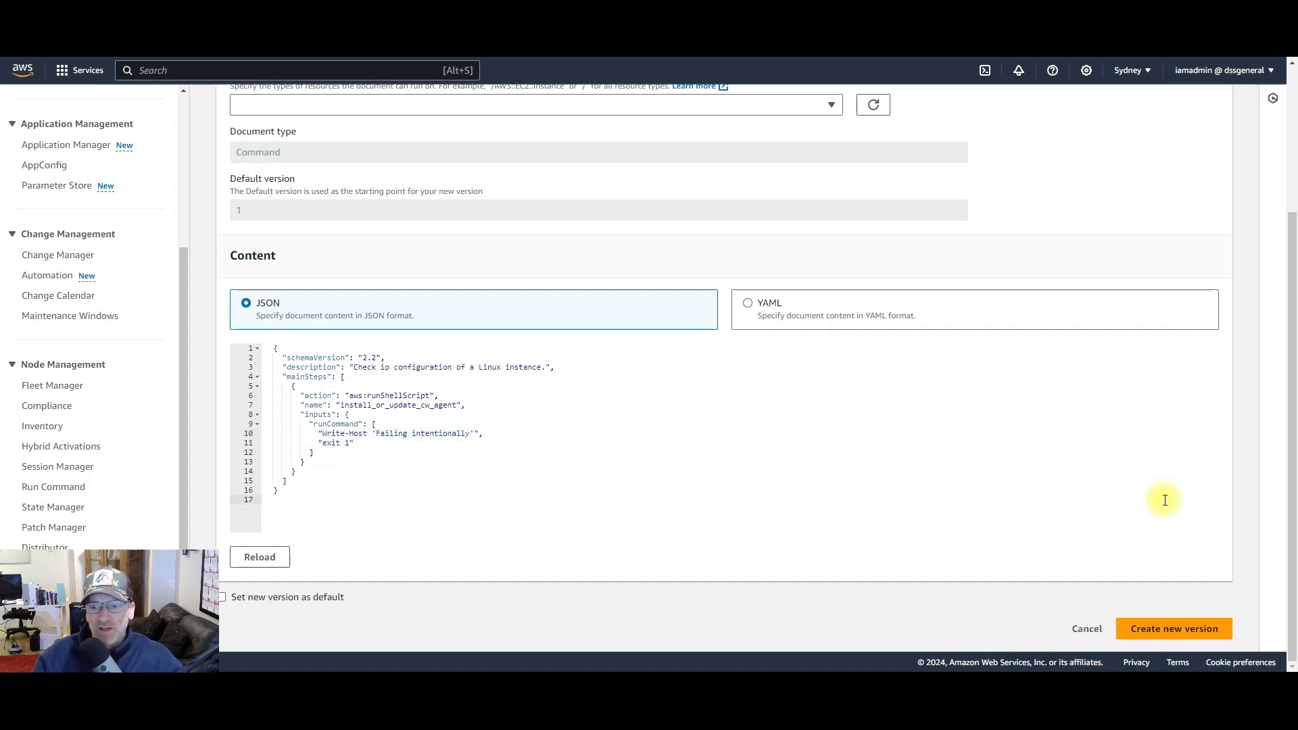
{"action": "left_click", "coordinate": [1171, 629]}
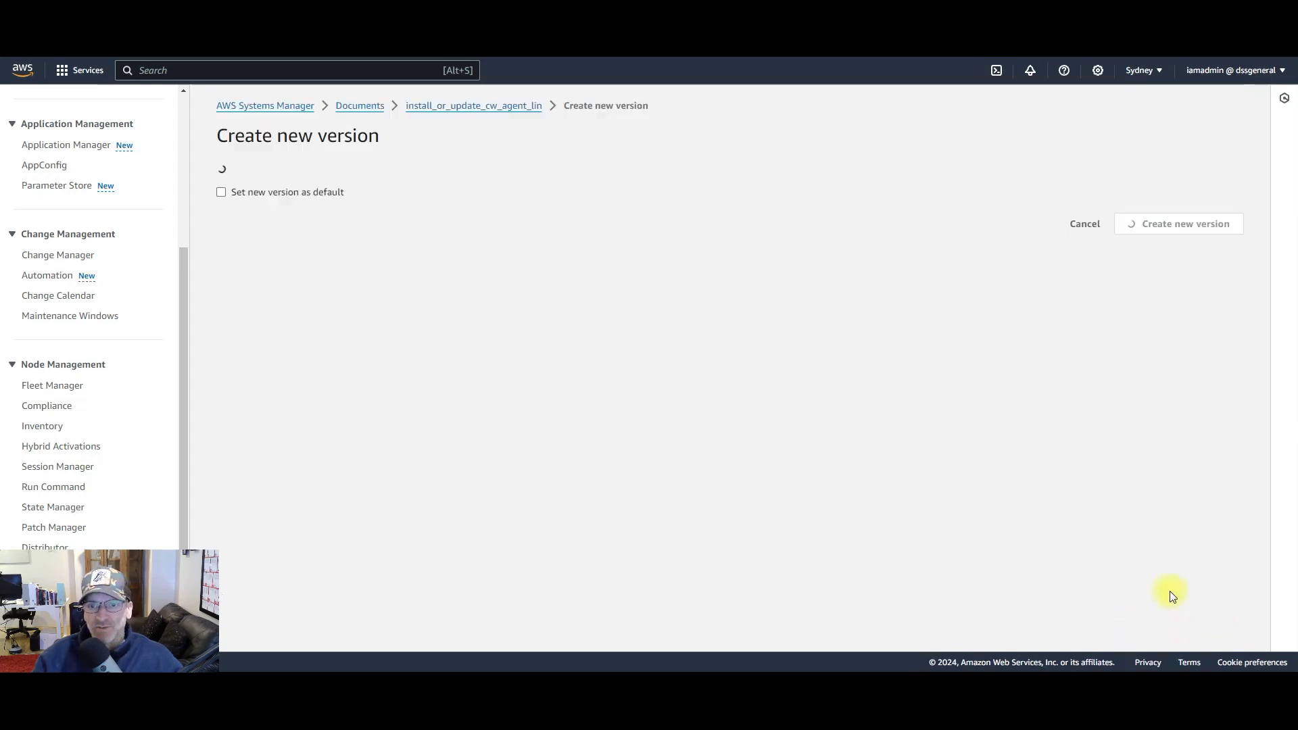
Step: Open install_or_update_cw_agent_lin from the self-owned documents and set version 2 as its default version
{"action": "left_click", "coordinate": [374, 180]}
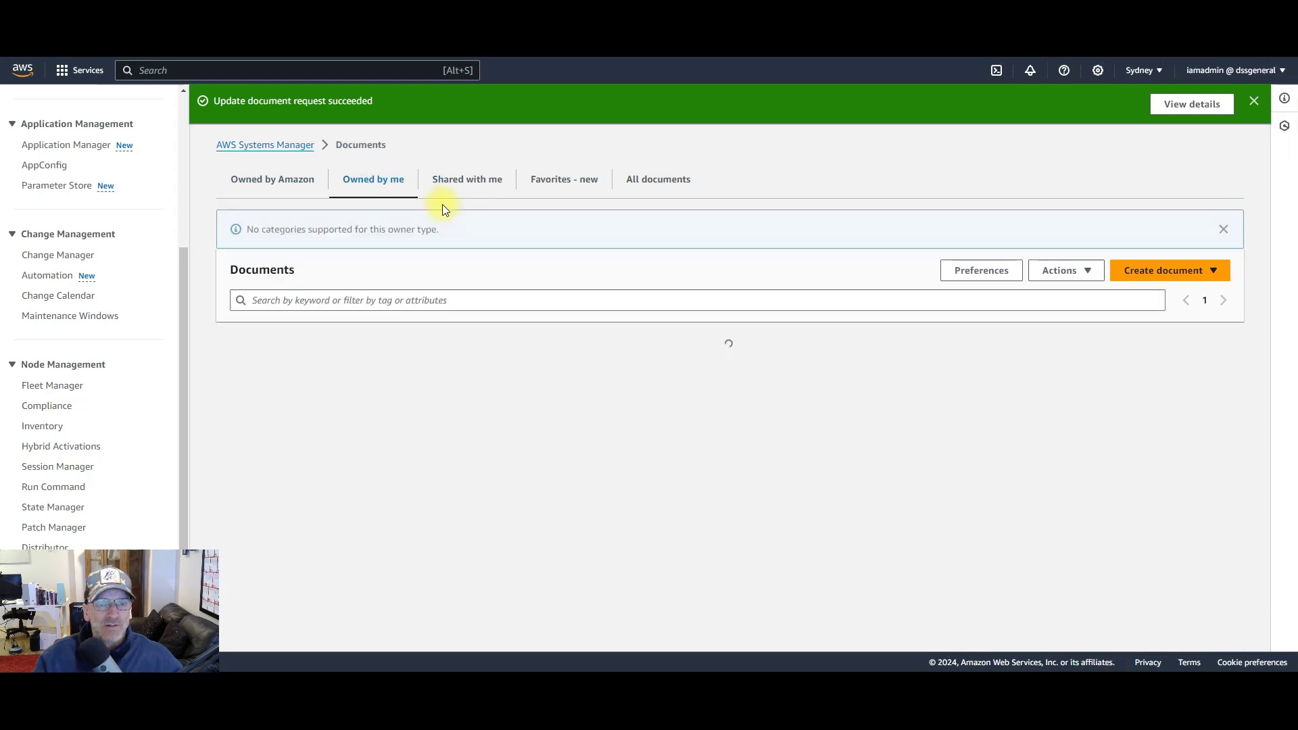
{"action": "left_click", "coordinate": [403, 391]}
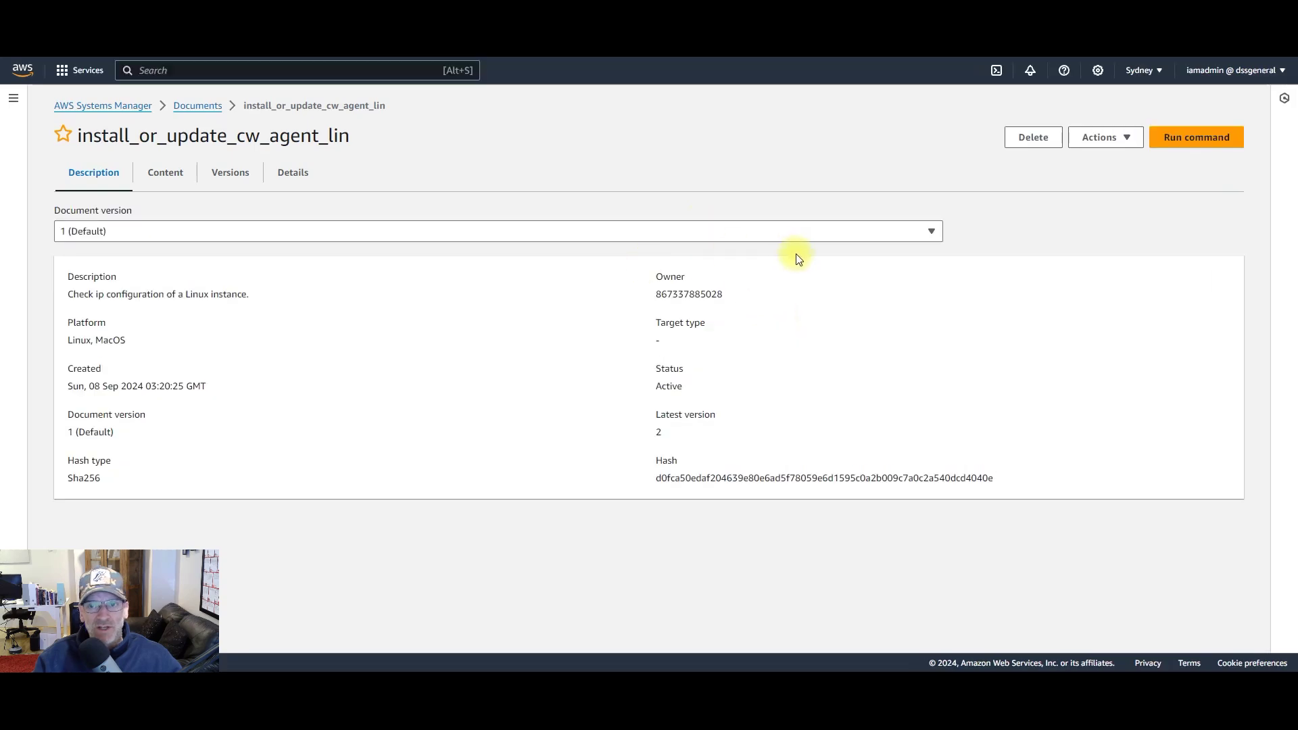
{"action": "left_click", "coordinate": [1123, 137]}
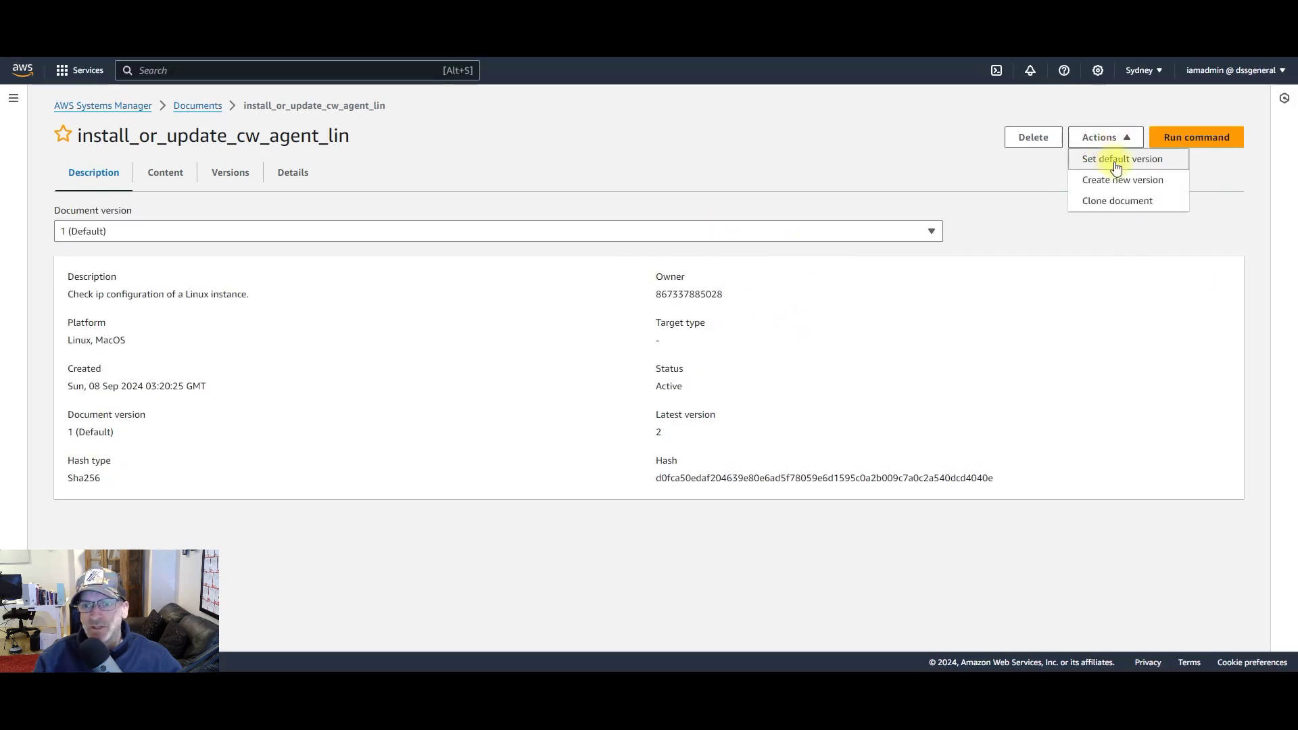
{"action": "left_click", "coordinate": [1116, 162]}
{"action": "left_click", "coordinate": [401, 374]}
{"action": "left_click", "coordinate": [288, 395]}
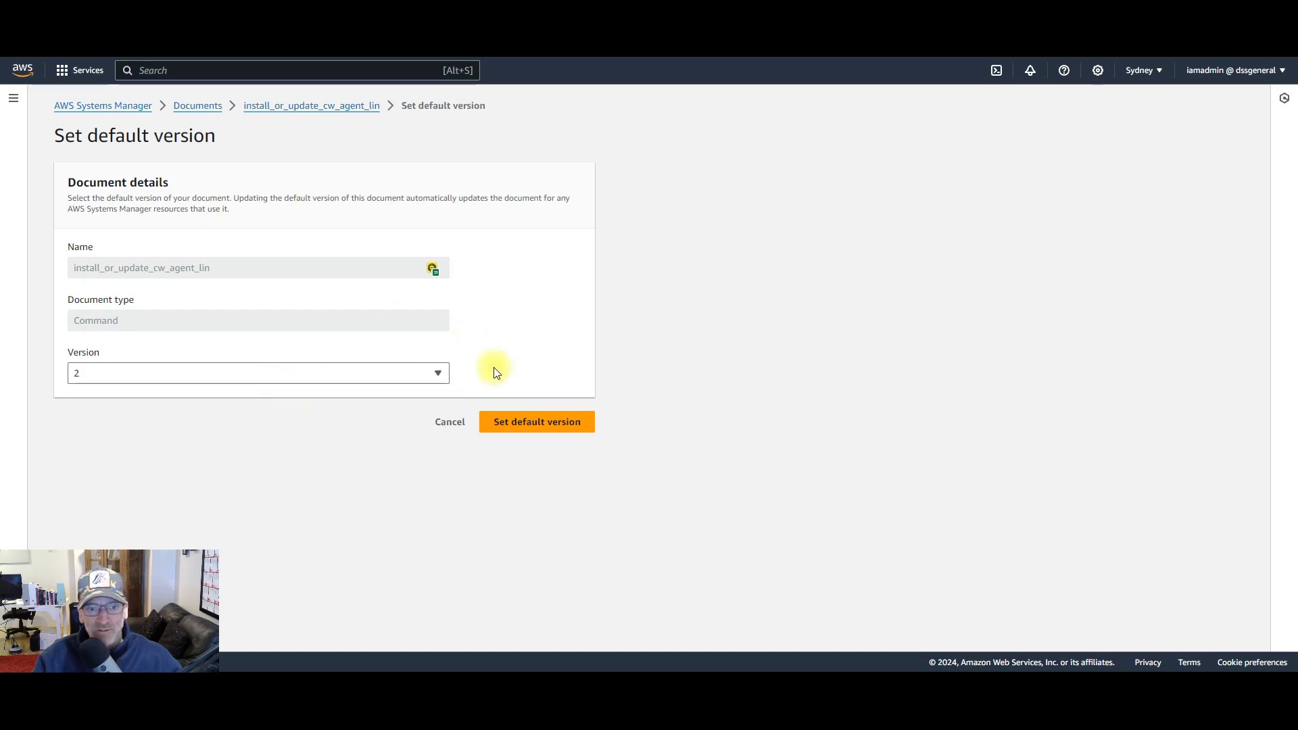
{"action": "left_click", "coordinate": [520, 429]}
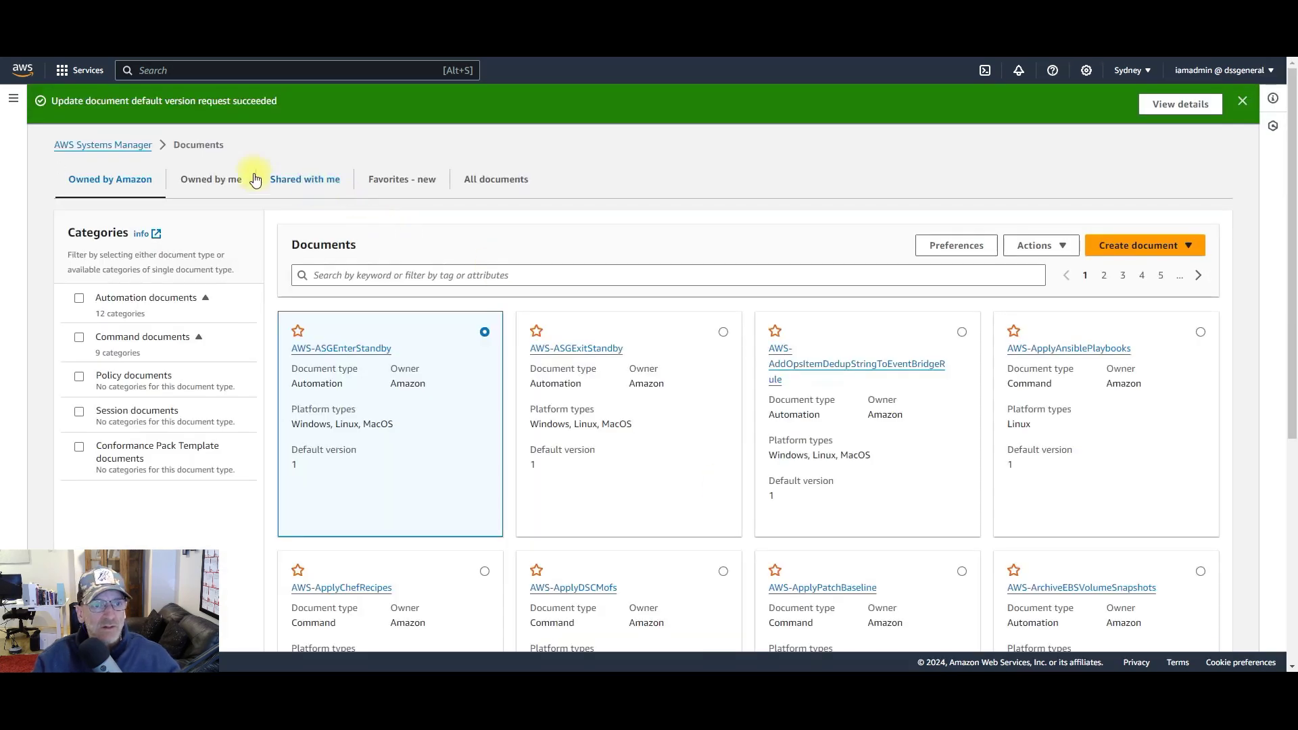
Step: Reopen install_or_update_cw_agent_lin and check the runCommand lines in the content of its default version
{"action": "left_click", "coordinate": [251, 200]}
{"action": "left_click", "coordinate": [180, 371]}
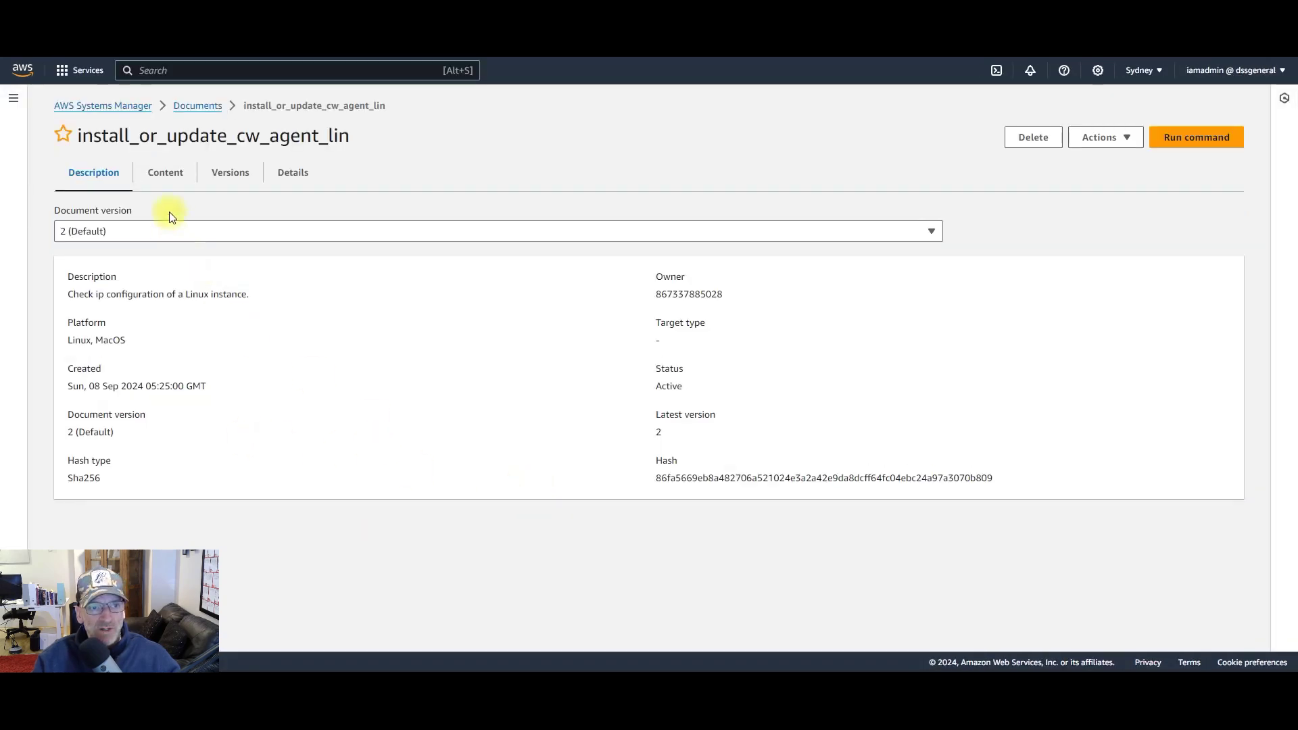
{"action": "left_click", "coordinate": [165, 172]}
{"action": "left_click_drag", "start_coordinate": [174, 383], "coordinate": [76, 368]}
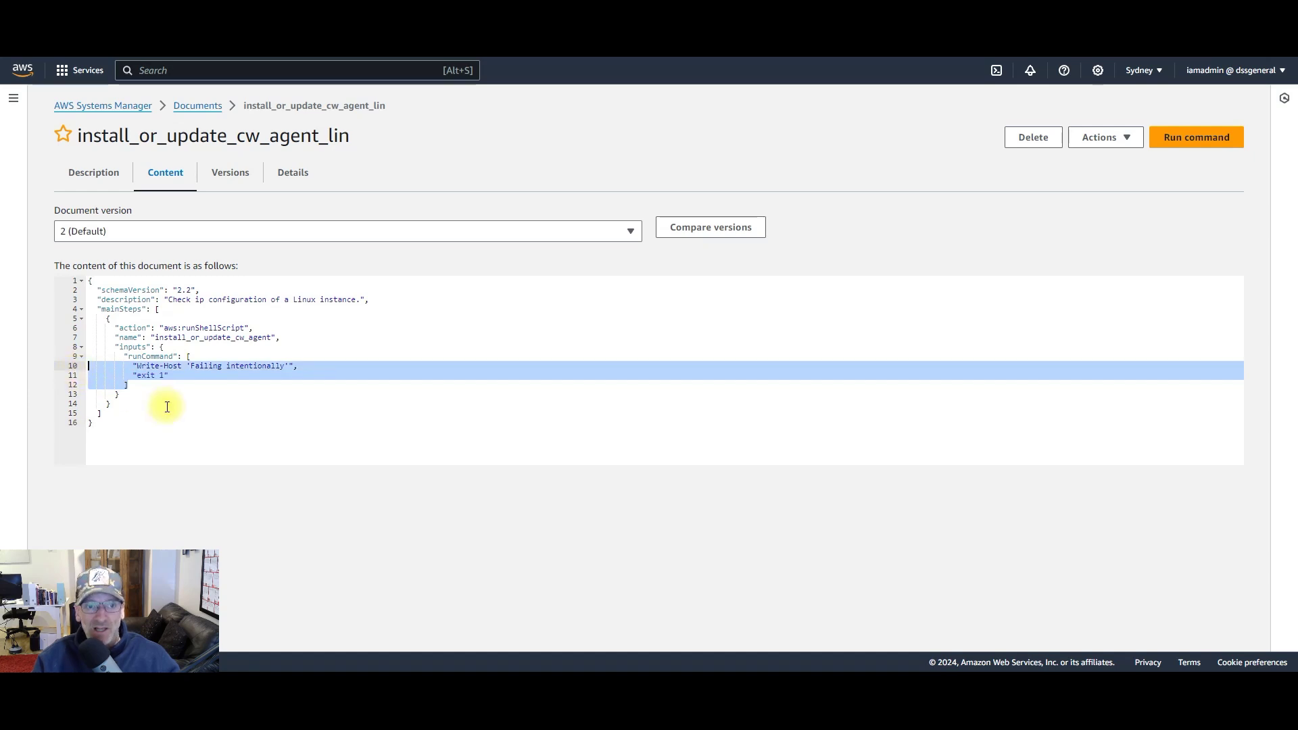
{"action": "left_click", "coordinate": [197, 393]}
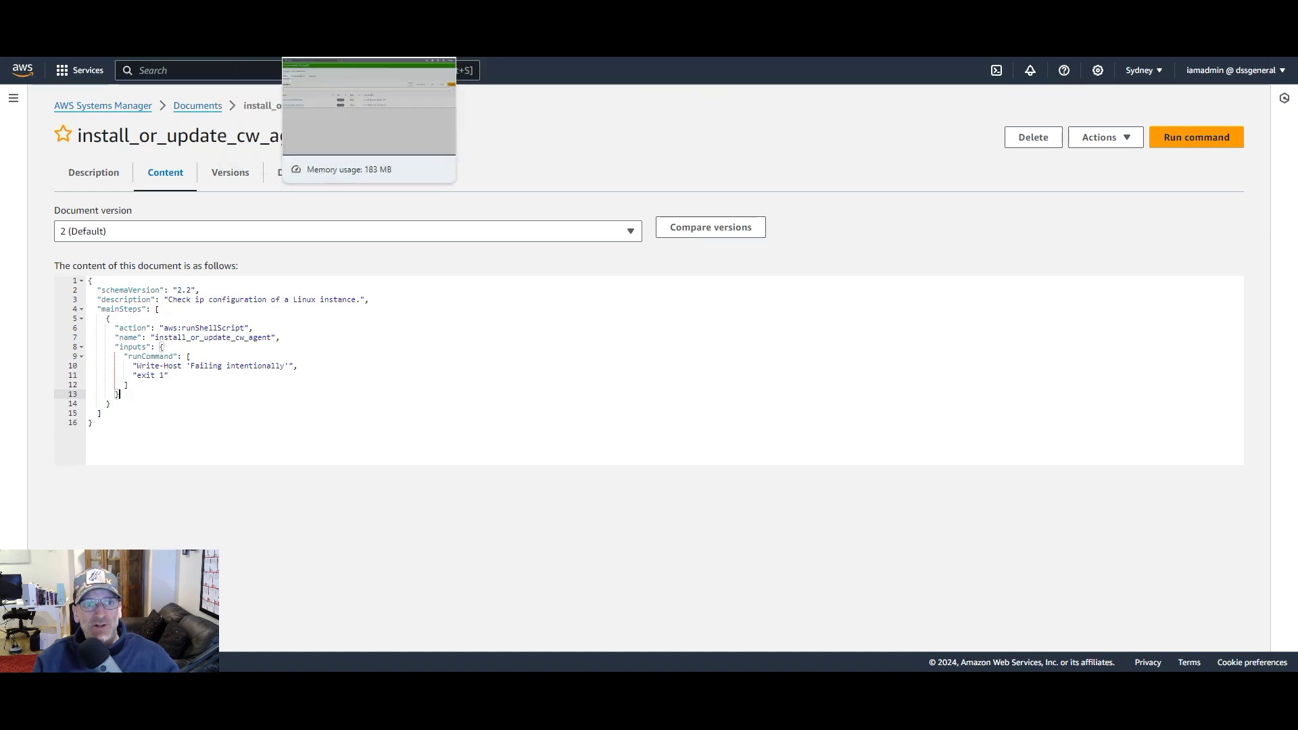
Step: Open the /cloudwatch-agent-lin/config parameter for editing in Parameter Store and save it unchanged to trigger the Linux run command
{"action": "left_click", "coordinate": [368, 47]}
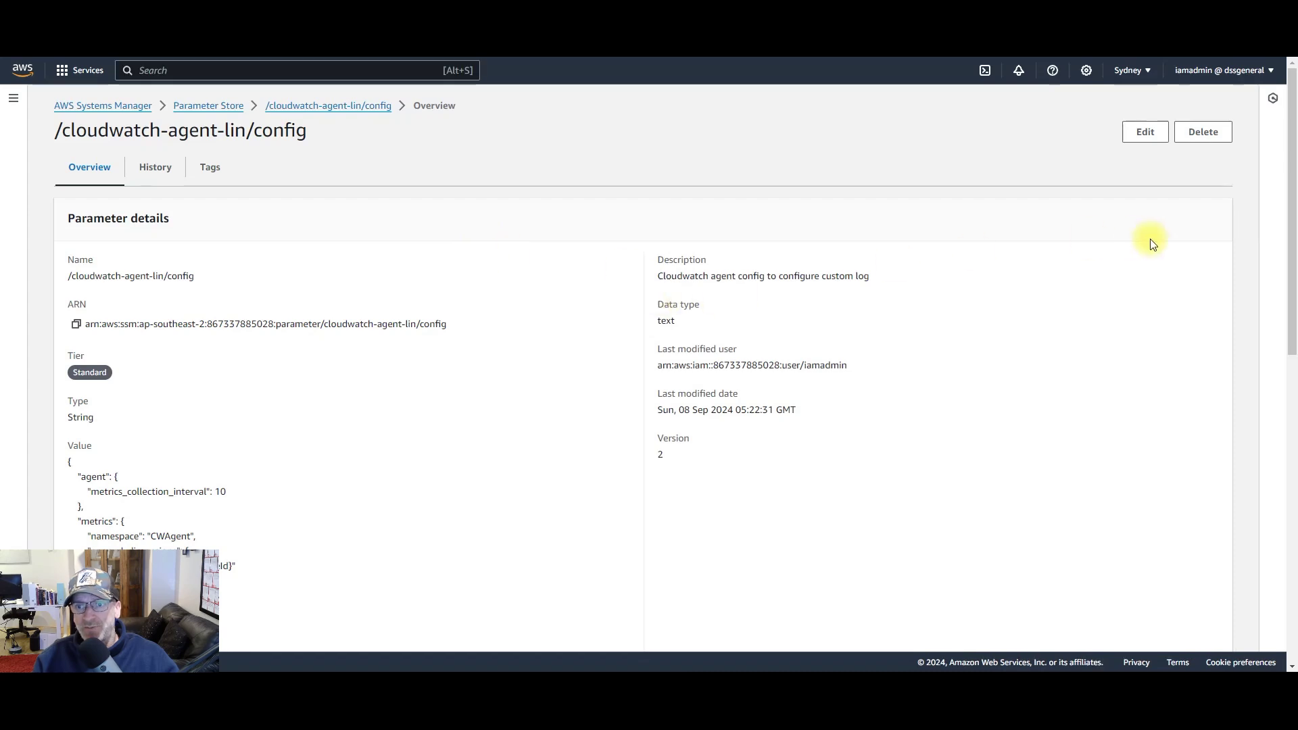
{"action": "left_click", "coordinate": [1145, 133]}
{"action": "scroll", "coordinate": [1190, 541], "scroll_direction": "down", "scroll_amount": 1}
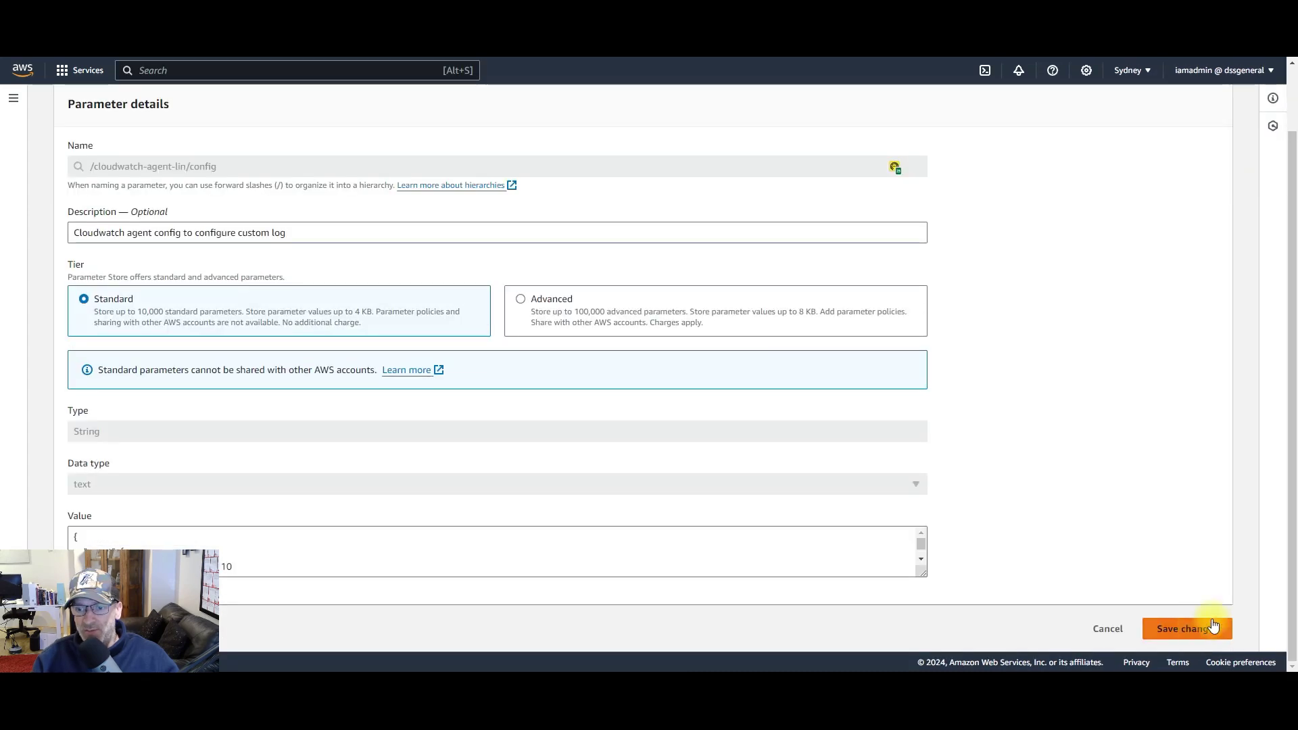
{"action": "left_click", "coordinate": [1196, 629]}
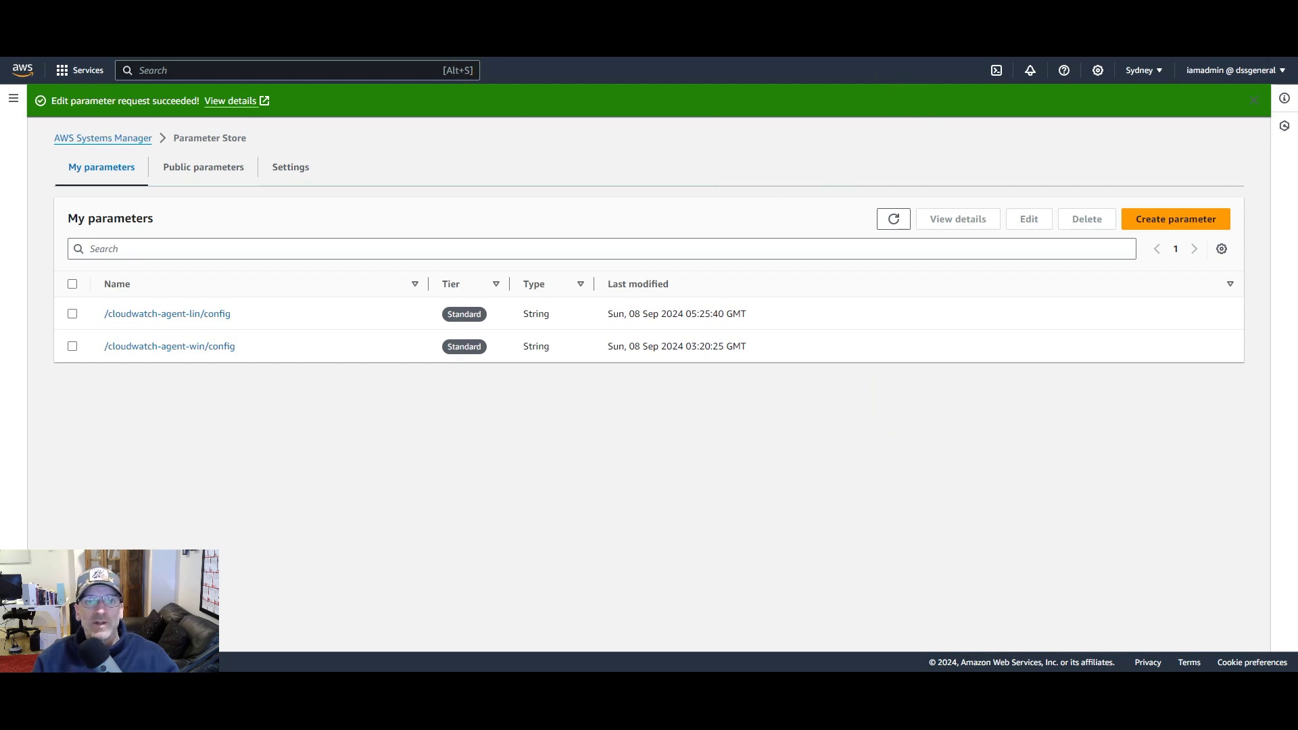
Step: View the EventBridge rules list and examine the output and error details of the latest triggered Run Command execution on the Linux instance
{"action": "key", "text": "ctrl+Tab"}
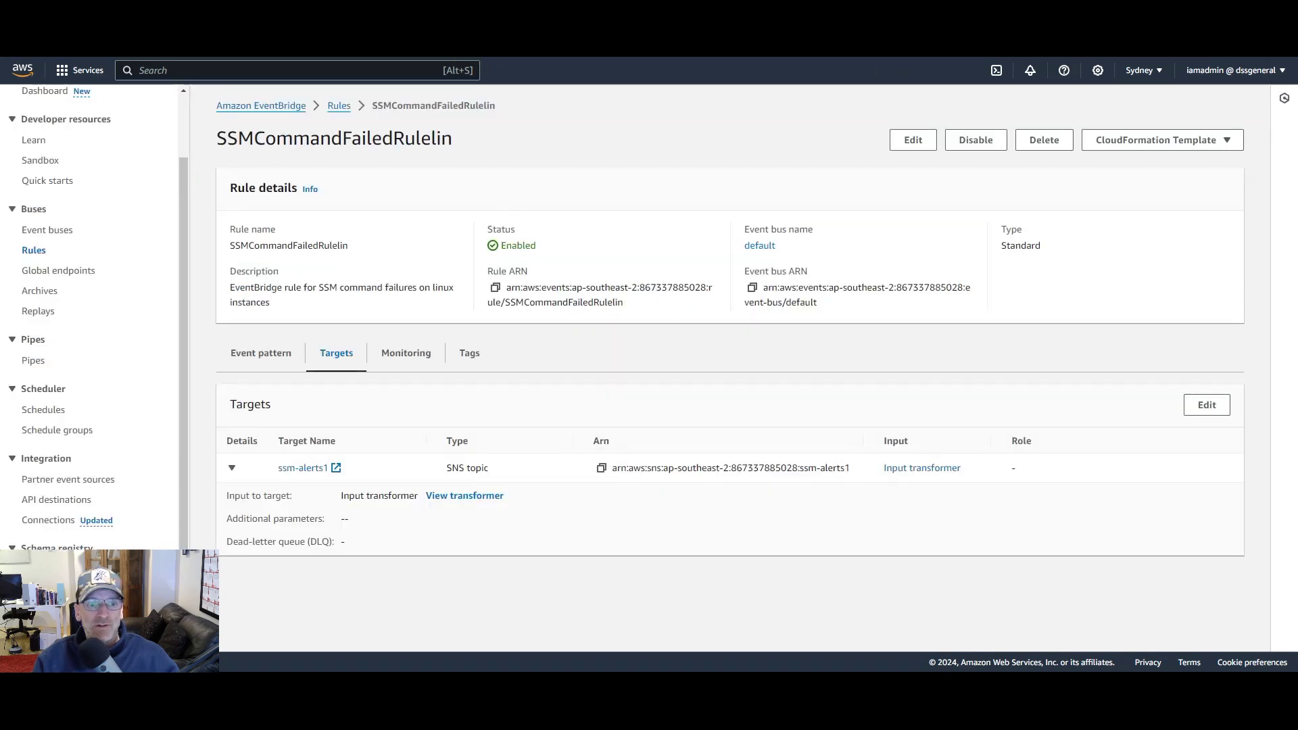
{"action": "left_click", "coordinate": [338, 106]}
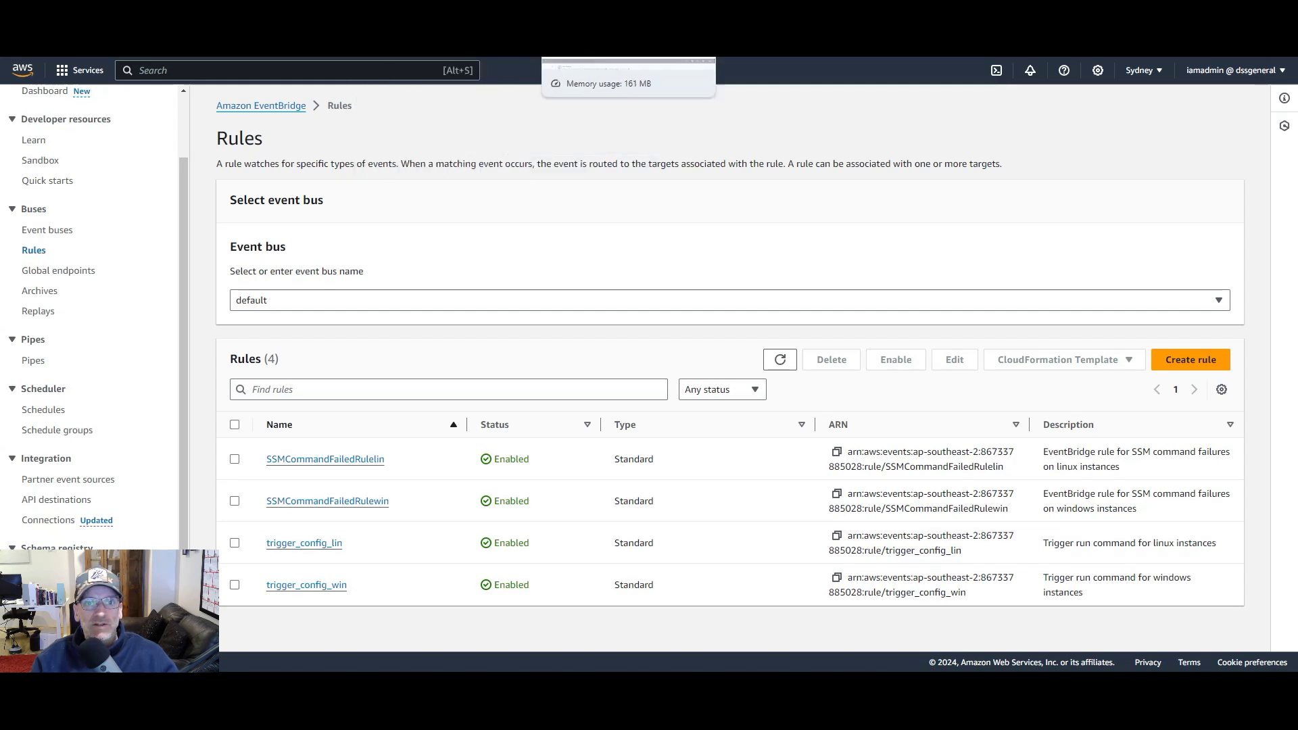
{"action": "left_click", "coordinate": [555, 40]}
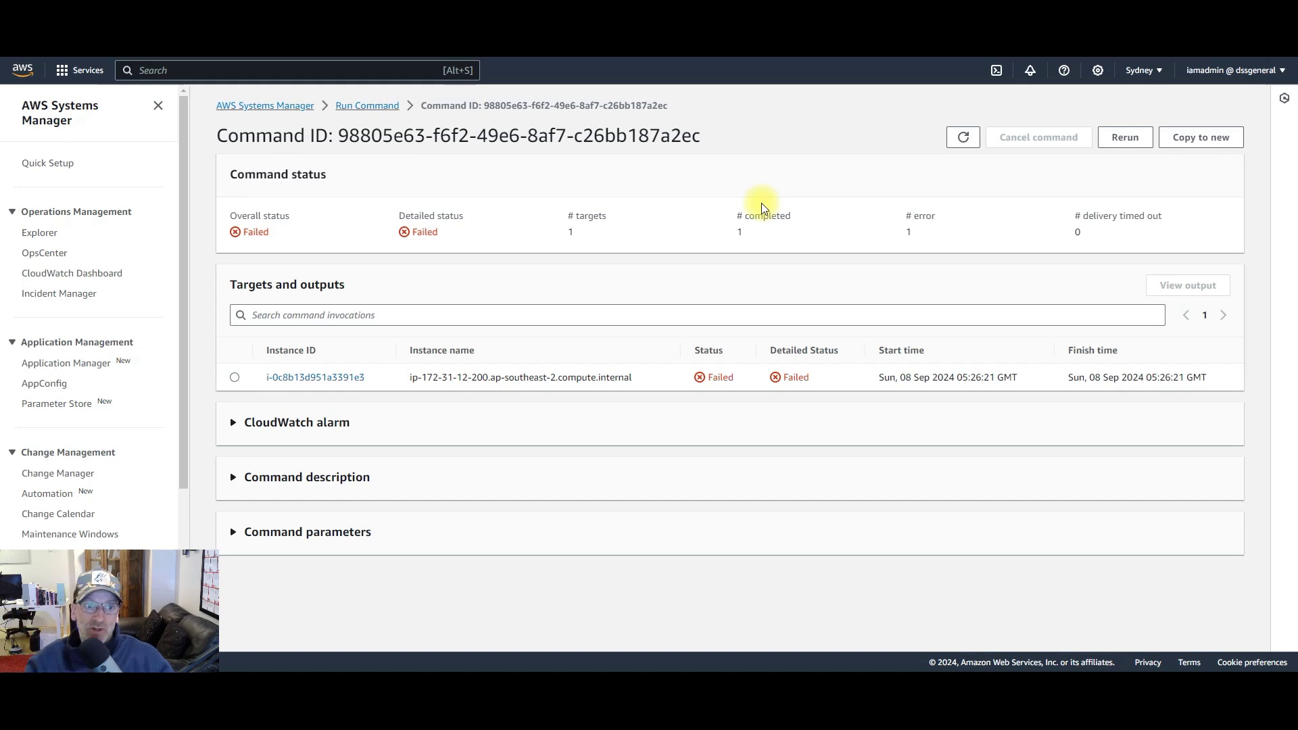
{"action": "left_click", "coordinate": [336, 378]}
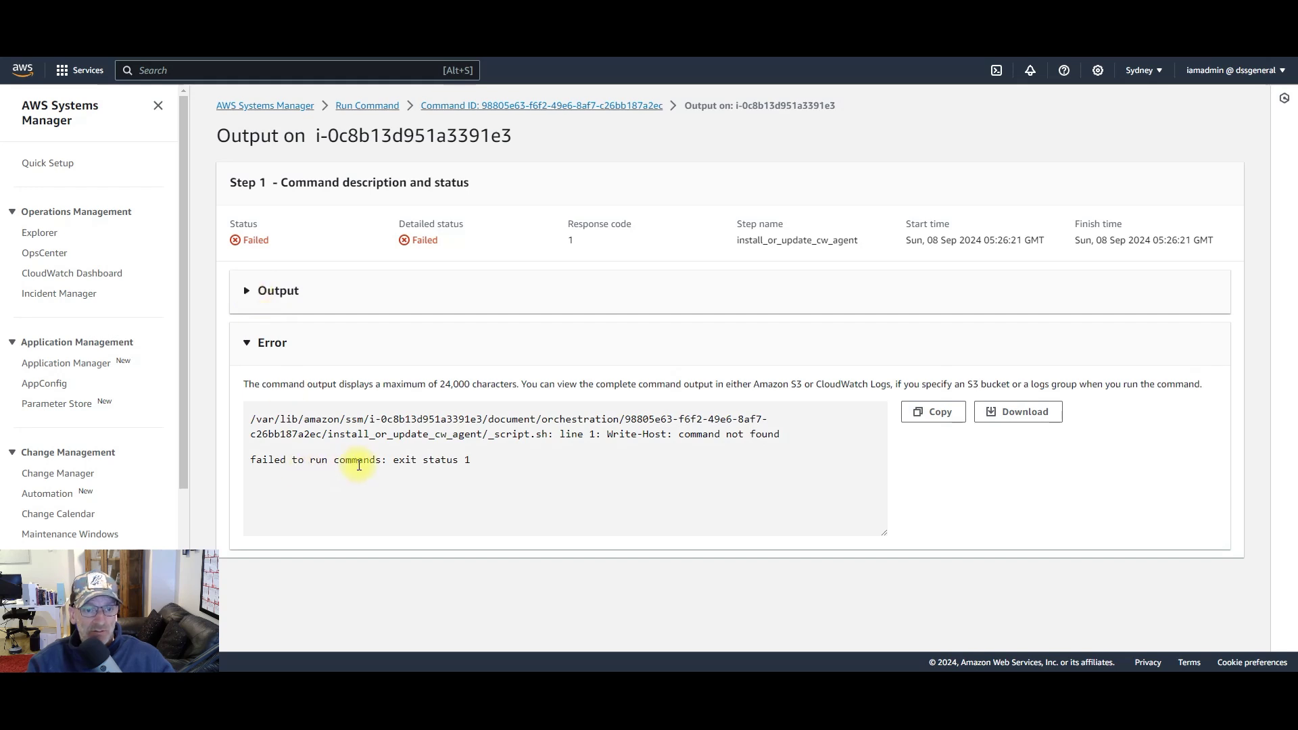
{"action": "left_click_drag", "start_coordinate": [470, 466], "coordinate": [392, 462]}
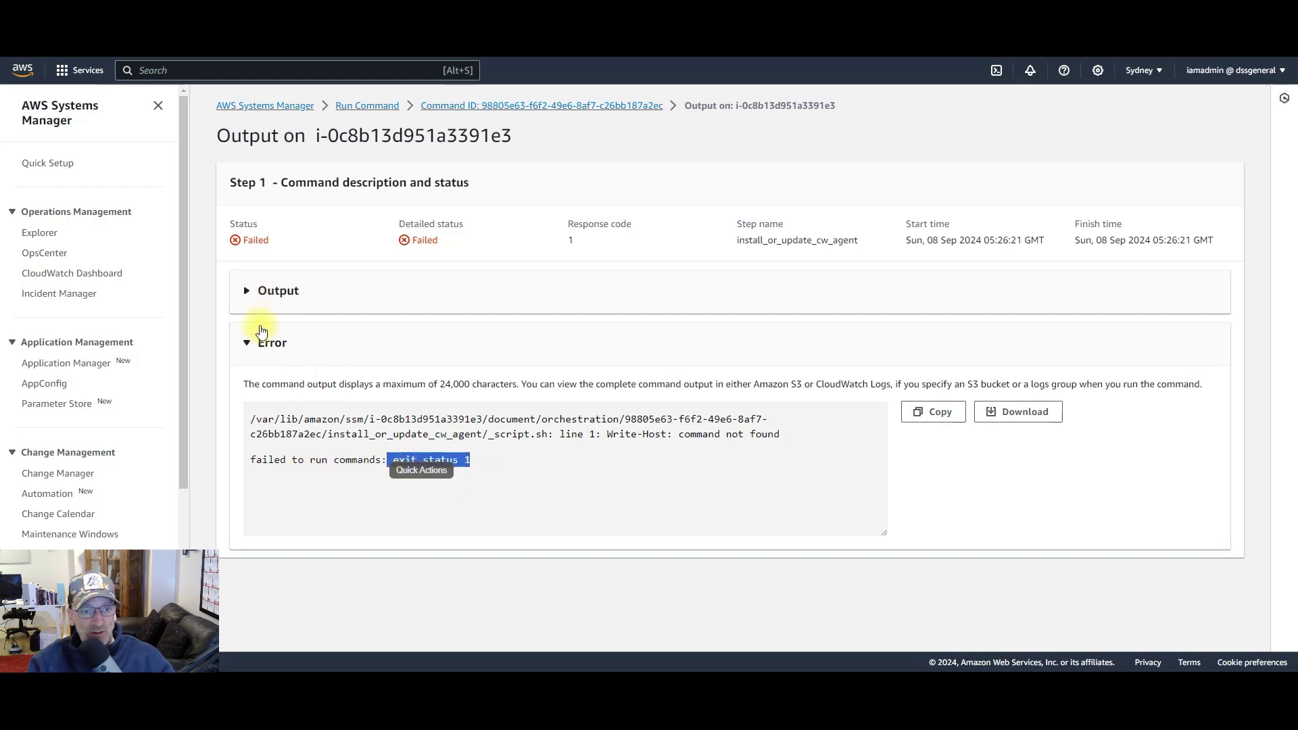
{"action": "left_click", "coordinate": [257, 291]}
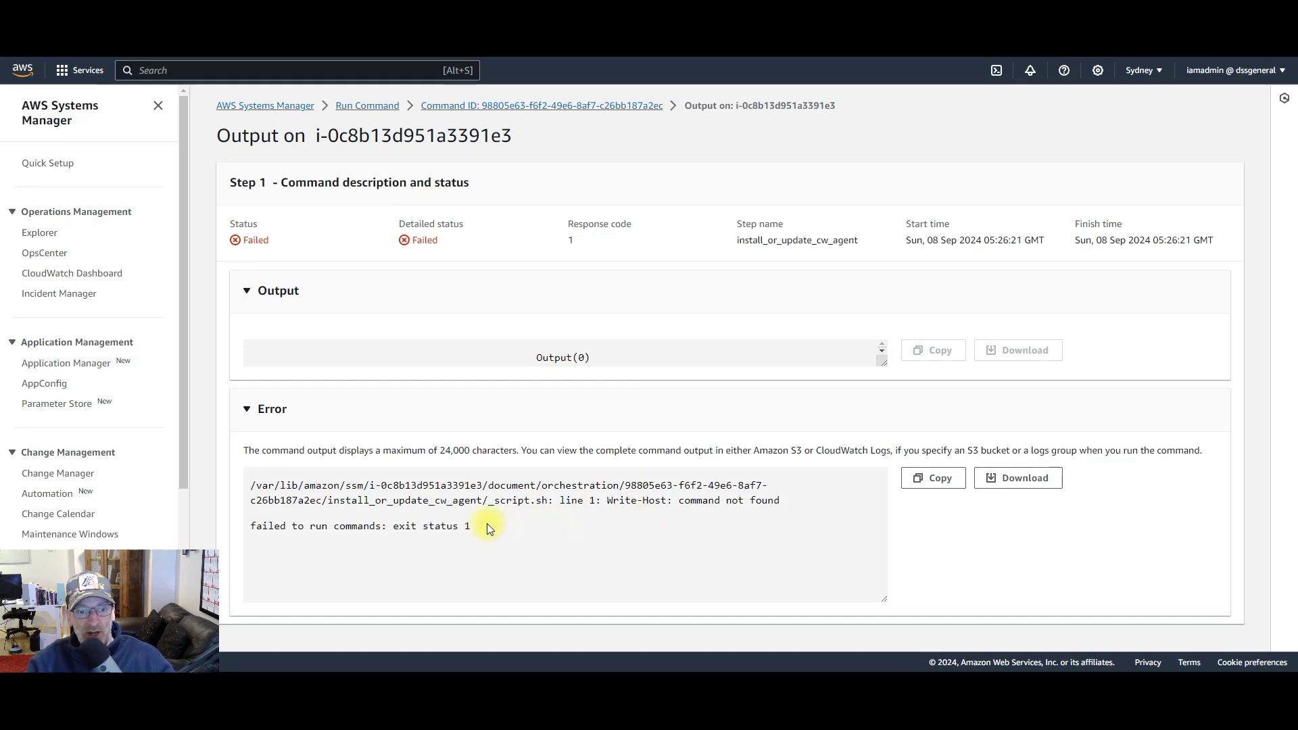
{"action": "left_click_drag", "start_coordinate": [485, 526], "coordinate": [393, 526]}
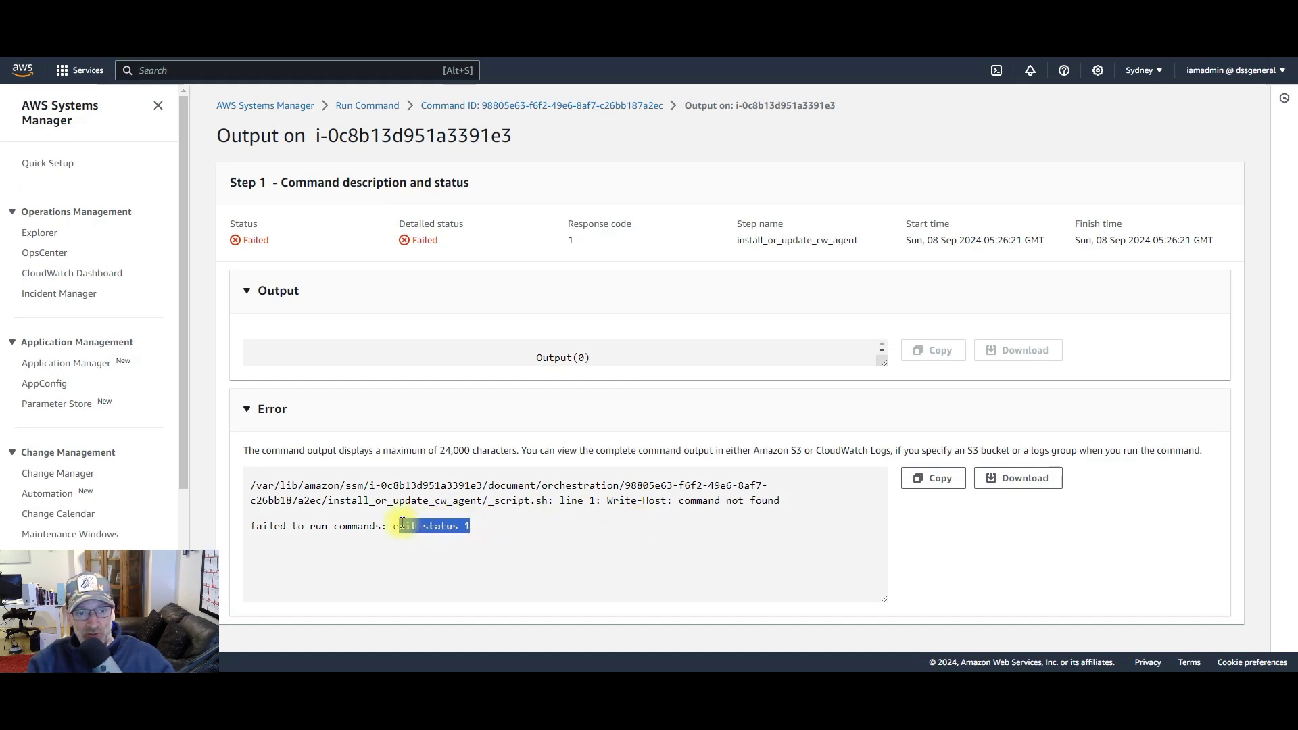
{"action": "left_click", "coordinate": [489, 554]}
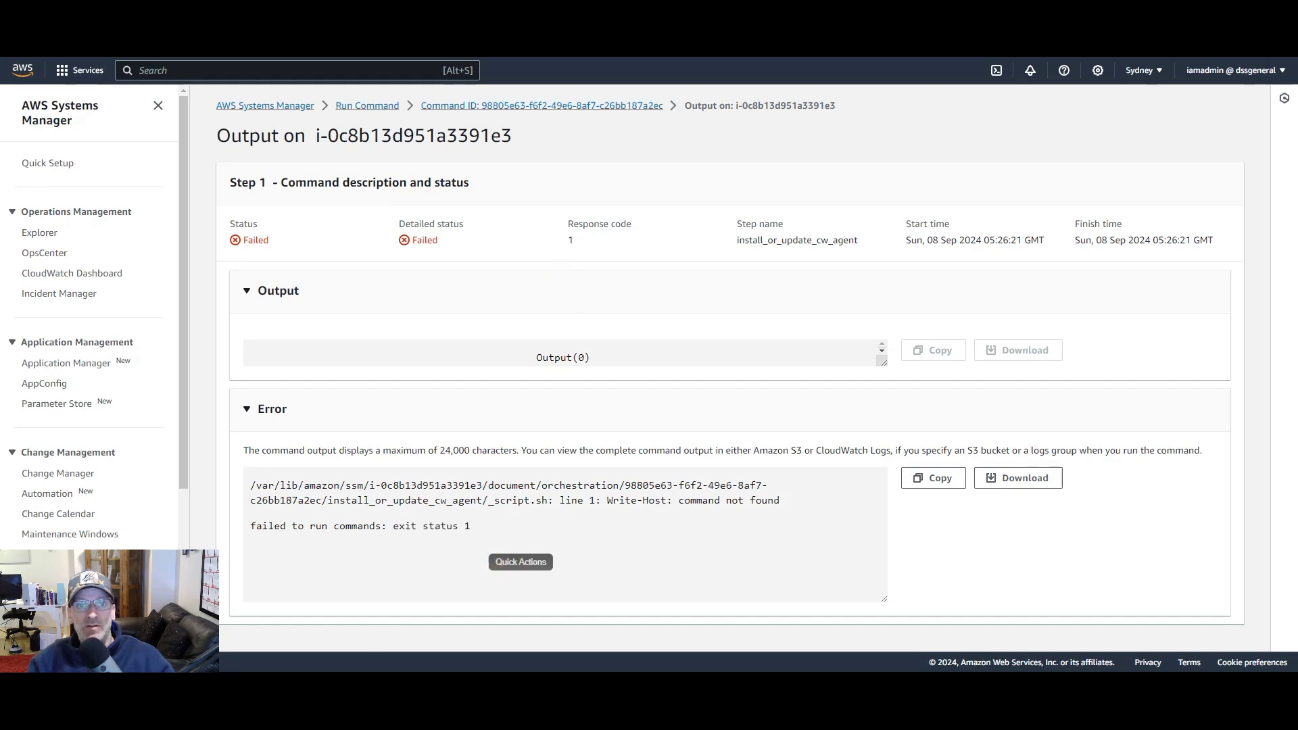
Step: Compare the error with the "exit 1" and "Write-Host" lines in the install_or_update_cw_agent_lin document's content
{"action": "key", "text": "ctrl+Tab"}
{"action": "left_click_drag", "start_coordinate": [175, 378], "coordinate": [134, 377]}
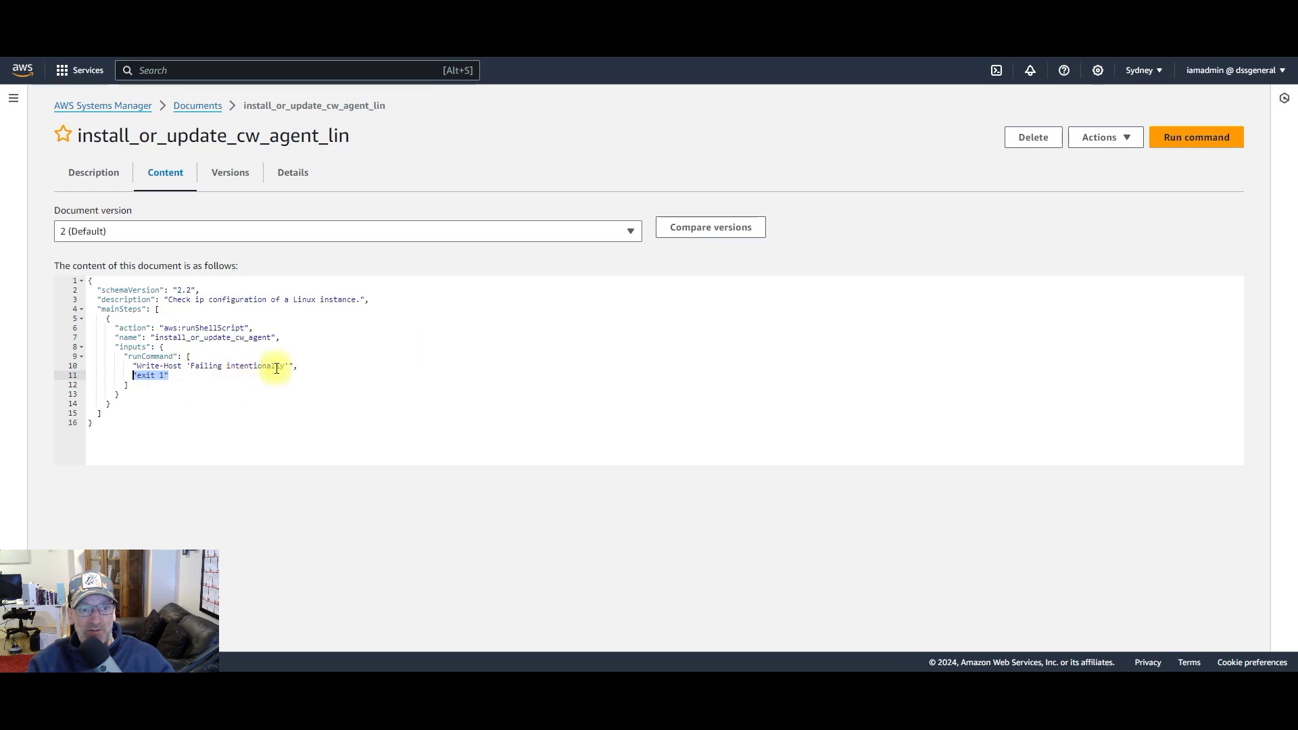
{"action": "left_click_drag", "start_coordinate": [290, 366], "coordinate": [133, 366]}
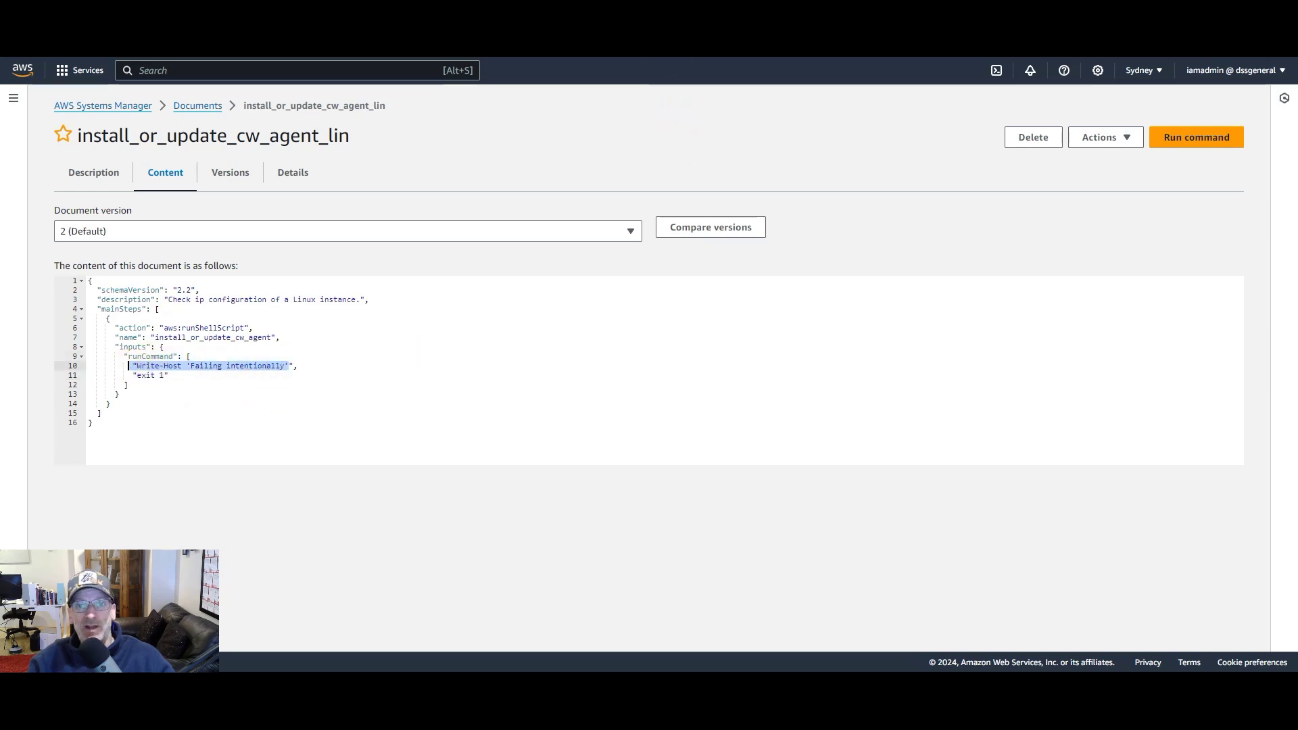
Step: Copy the command ID from the AWS notification email in Outlook and filter the Run Command history in AWS by that ID
{"action": "key", "text": "ctrl+Tab"}
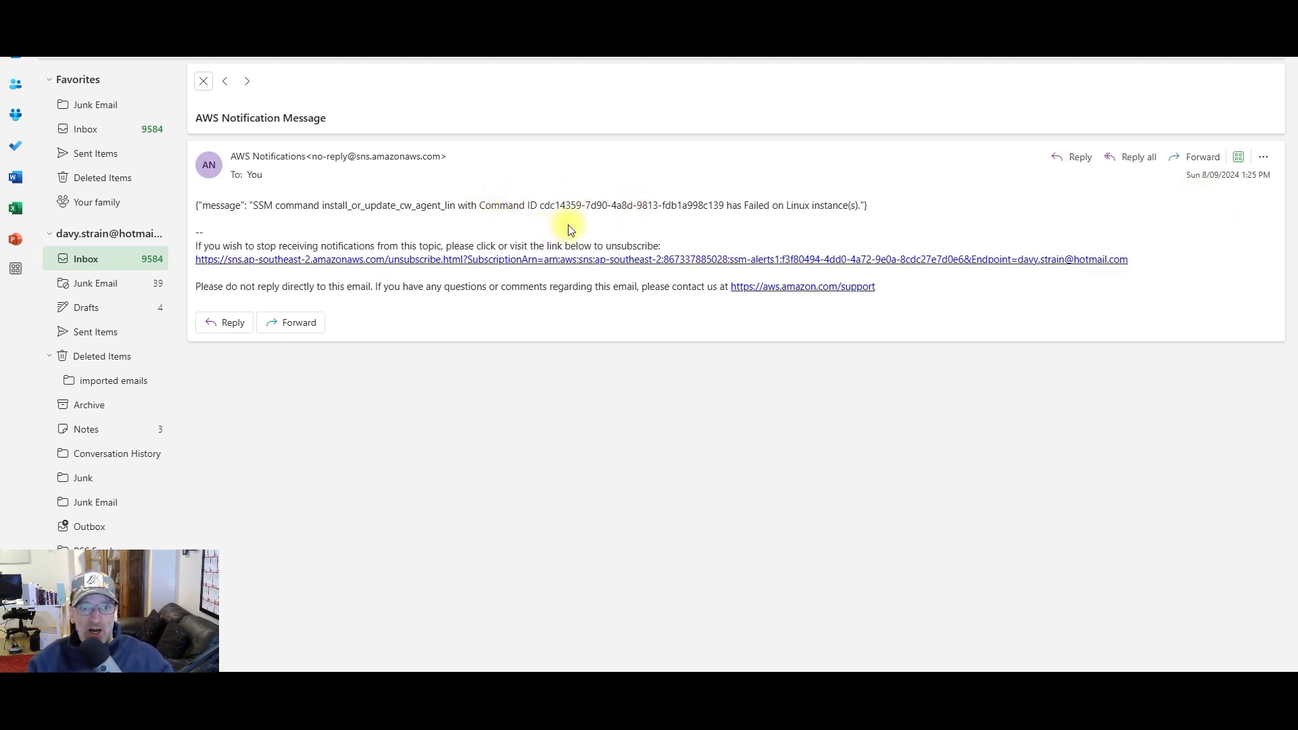
{"action": "left_click_drag", "start_coordinate": [725, 208], "coordinate": [568, 210]}
{"action": "key", "text": "ctrl+c"}
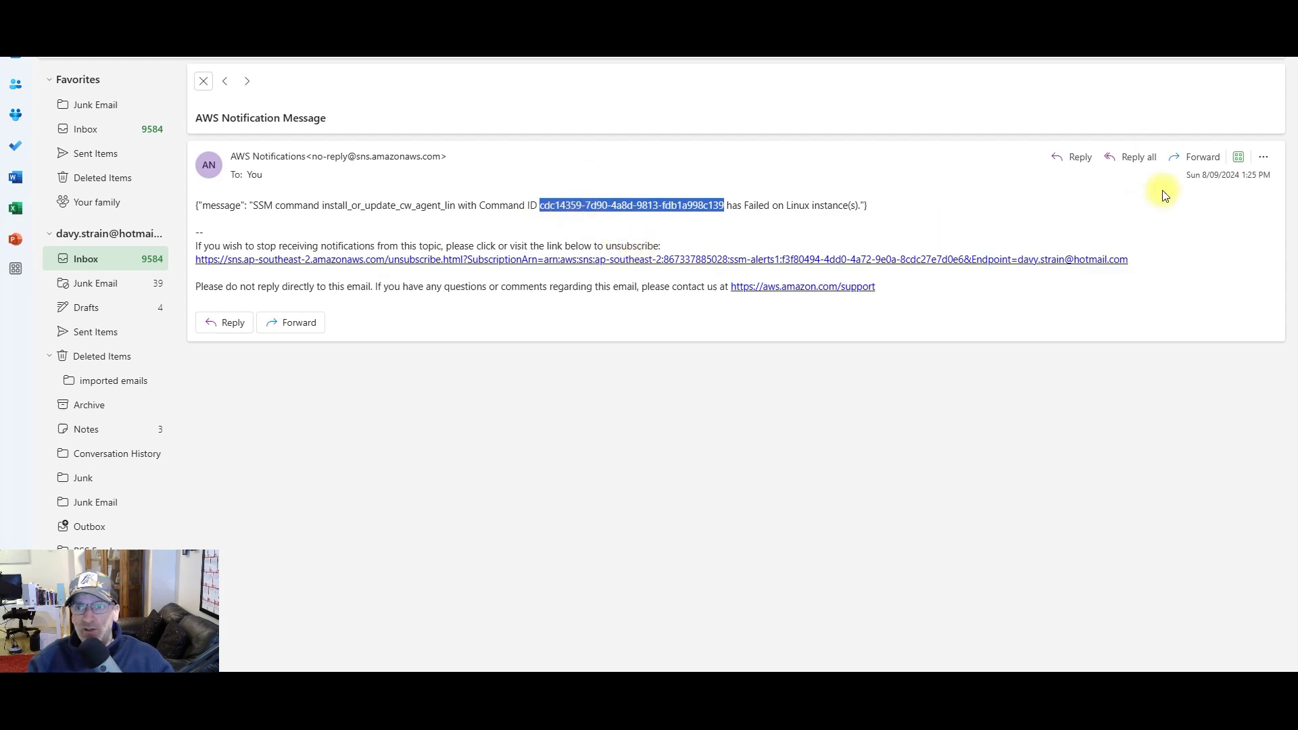
{"action": "key", "text": "alt+Tab"}
{"action": "right_click", "coordinate": [384, 221]}
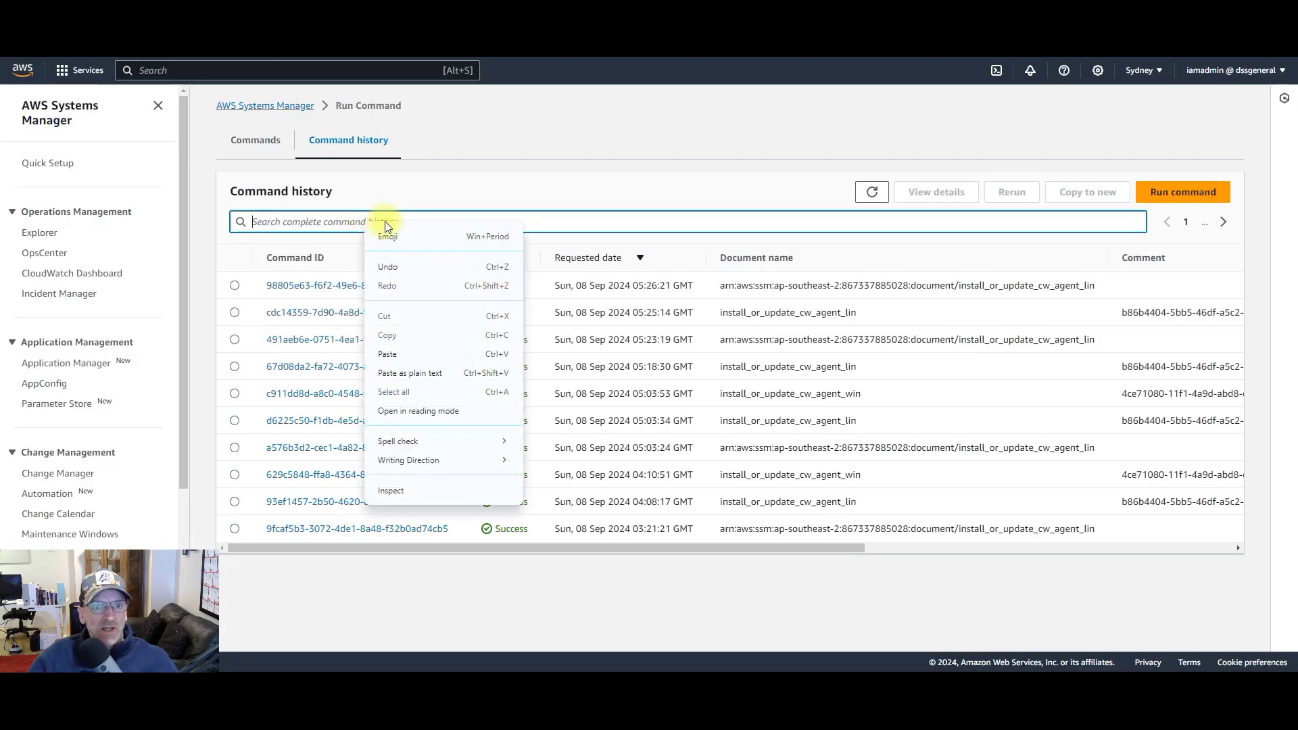
{"action": "left_click", "coordinate": [394, 348]}
{"action": "key", "text": "Return"}
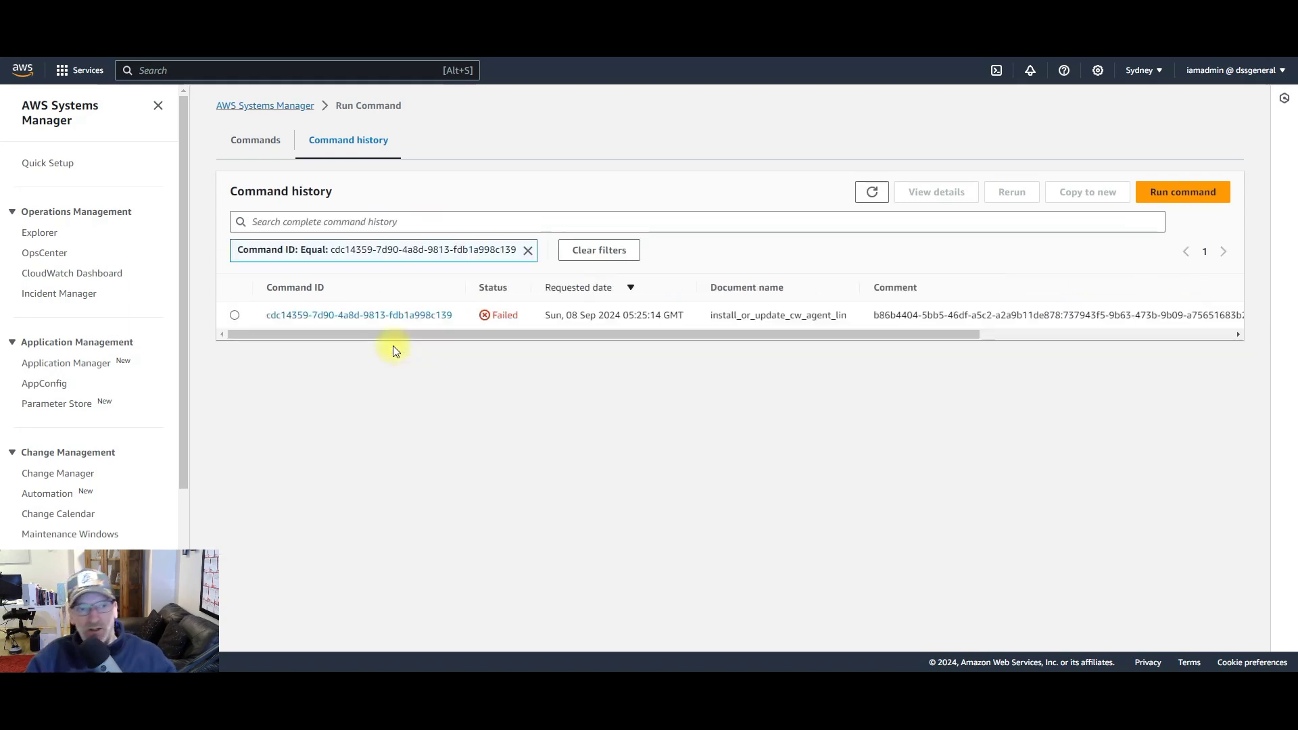
Step: Open the details of the command listed in the filtered Run Command history
{"action": "left_click", "coordinate": [440, 324]}
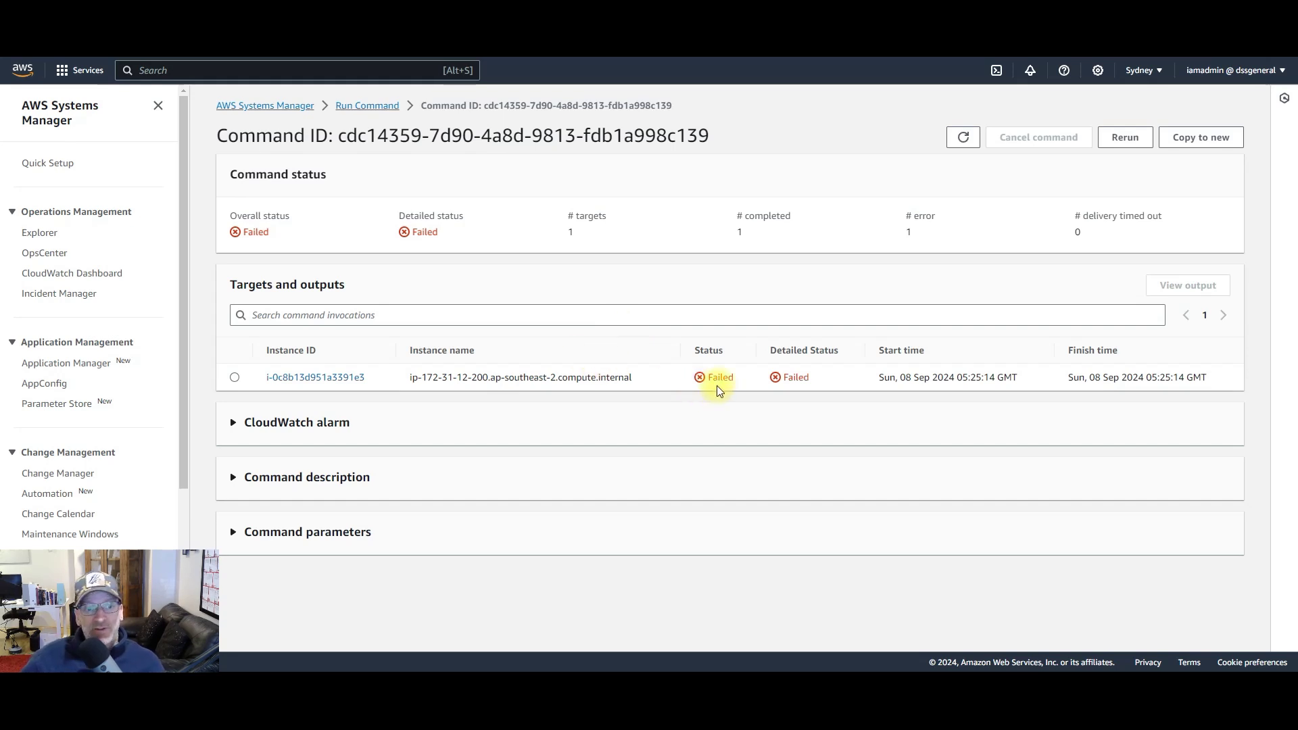
{"action": "left_click", "coordinate": [489, 320]}
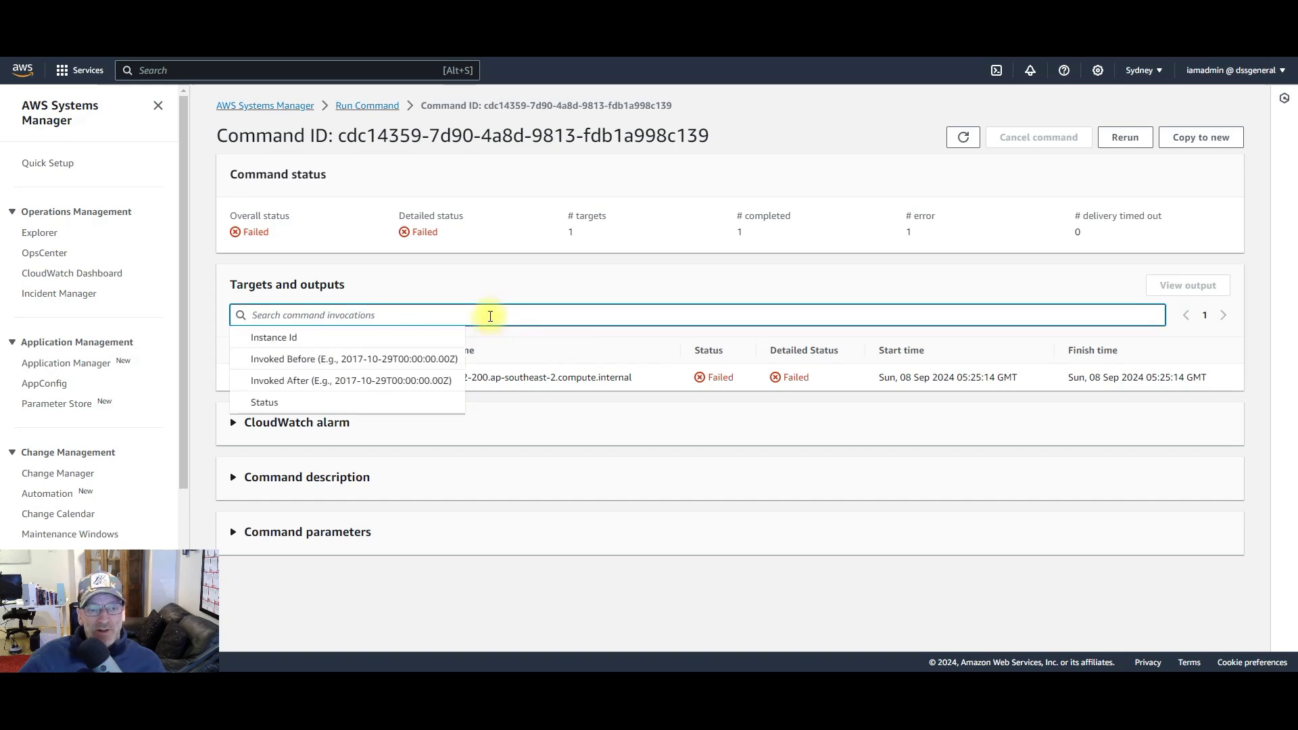
{"action": "left_click", "coordinate": [333, 337]}
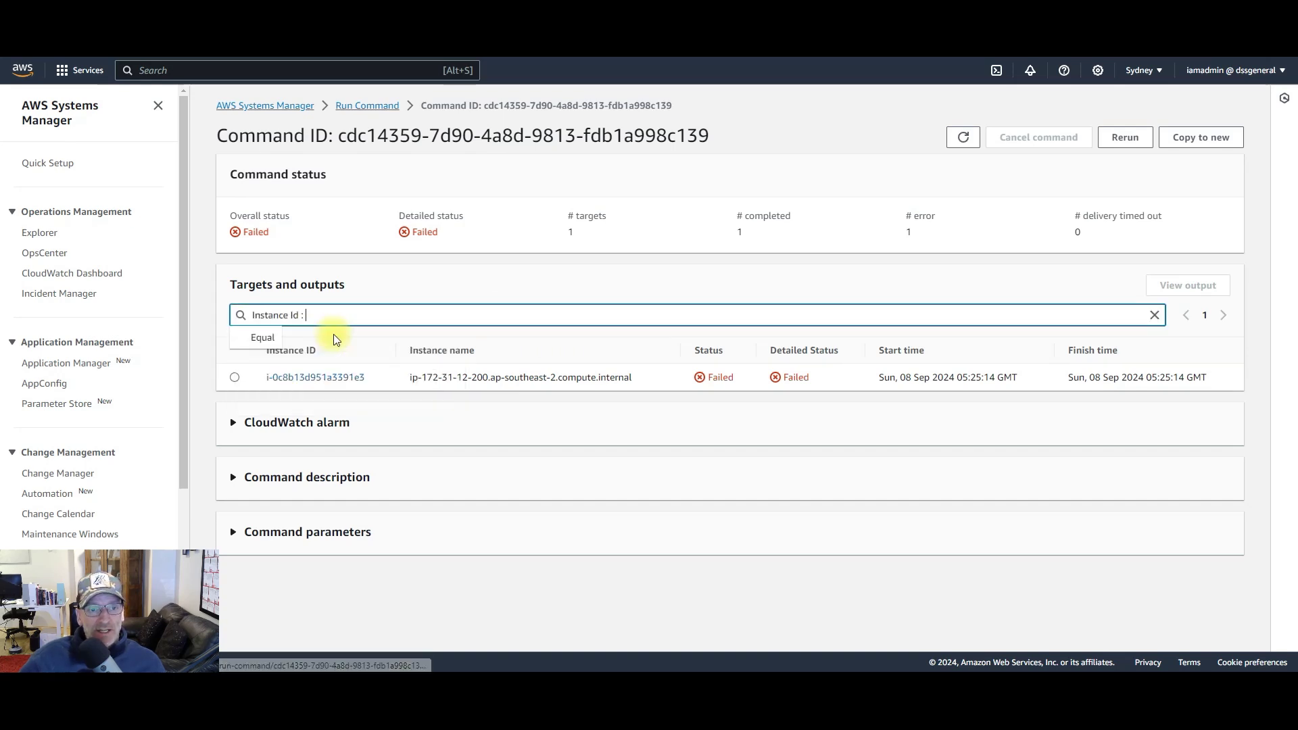
{"action": "left_click", "coordinate": [279, 337]}
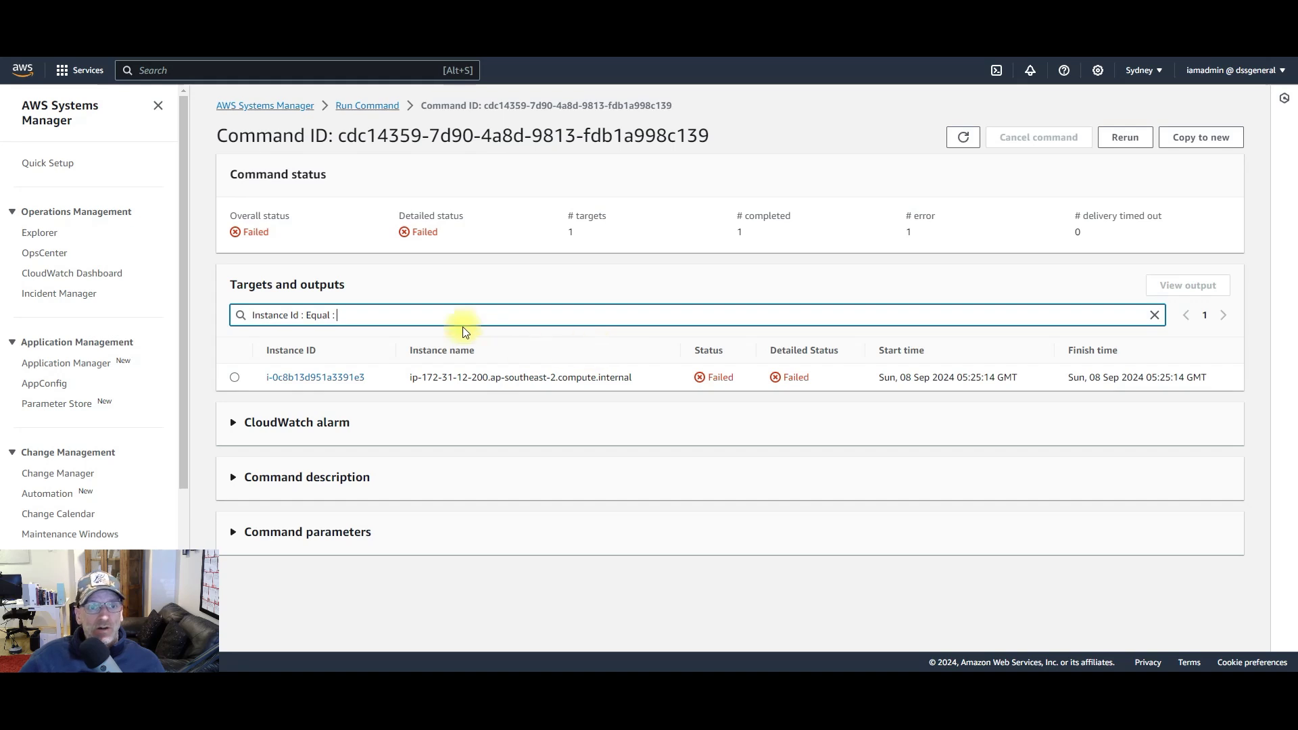
{"action": "left_click_drag", "start_coordinate": [347, 313], "coordinate": [170, 308]}
{"action": "key", "text": "BackSpace"}
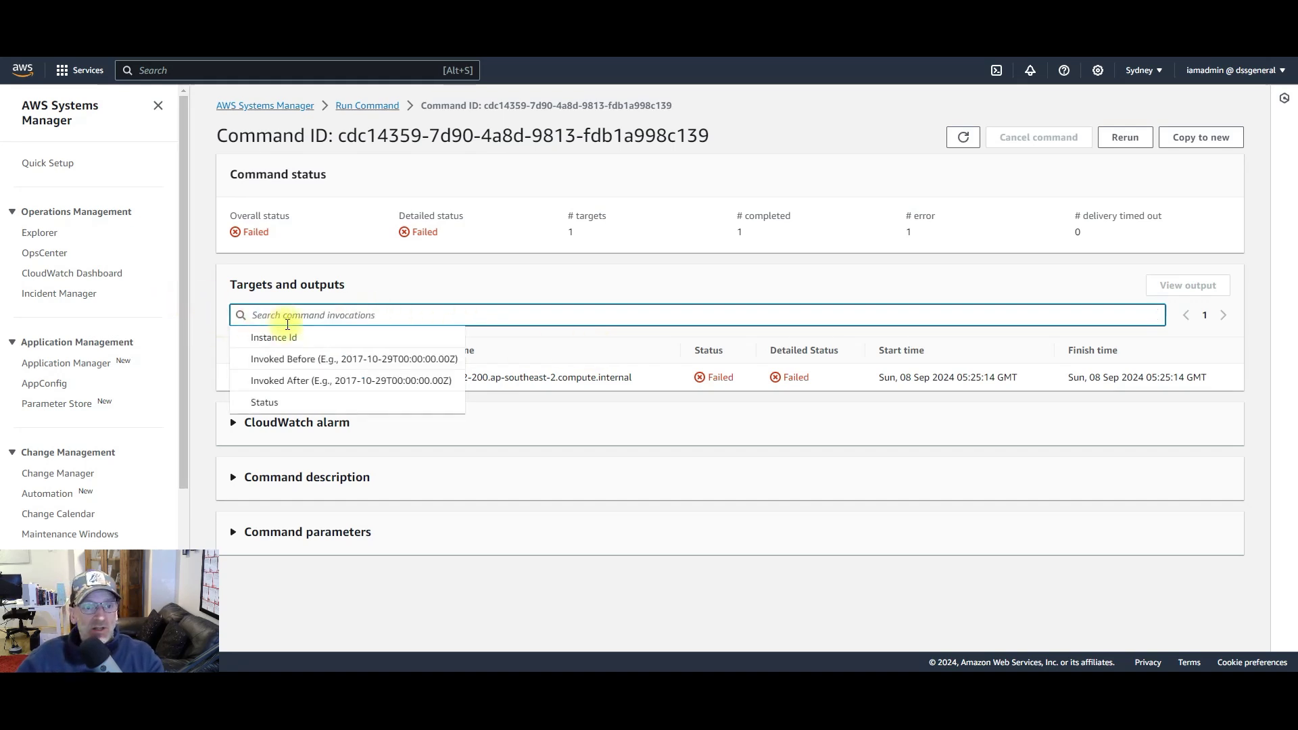
Step: Filter the command's invocations by Failed status and open the instance's output to examine the exit status in the error text
{"action": "left_click", "coordinate": [282, 404]}
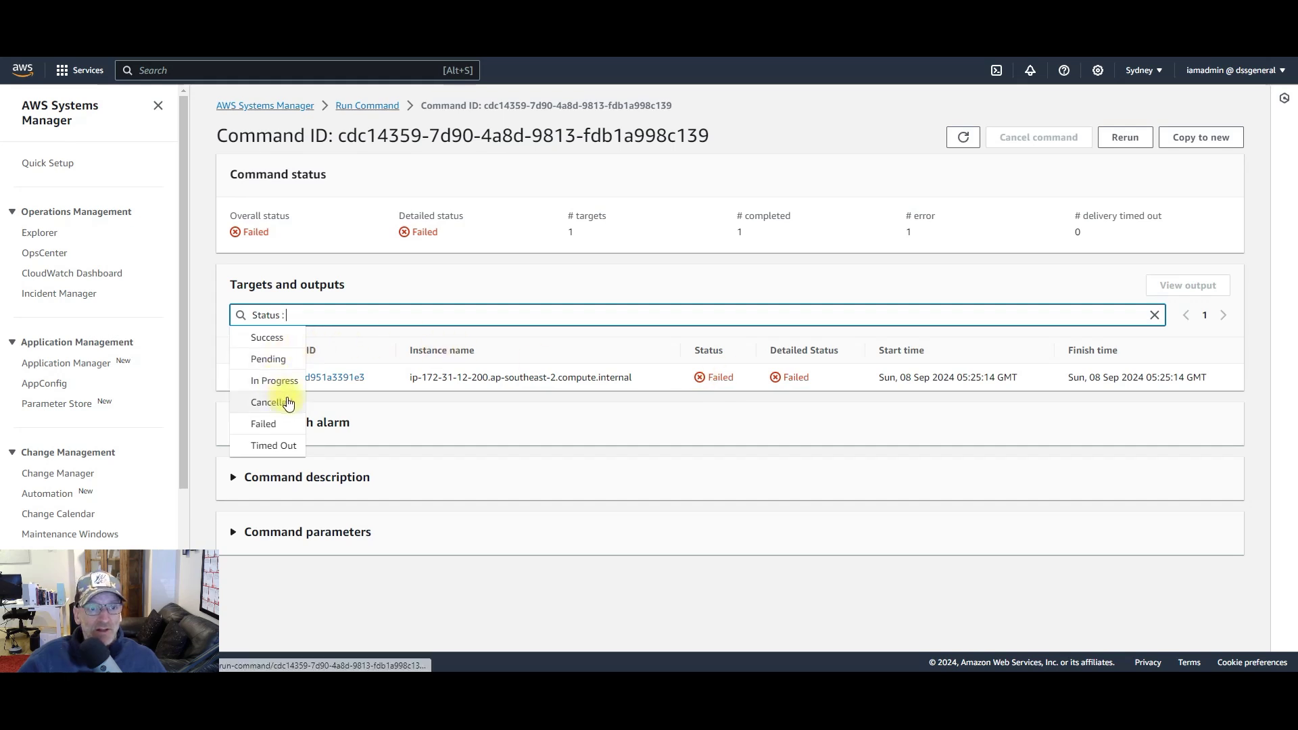
{"action": "left_click", "coordinate": [264, 424]}
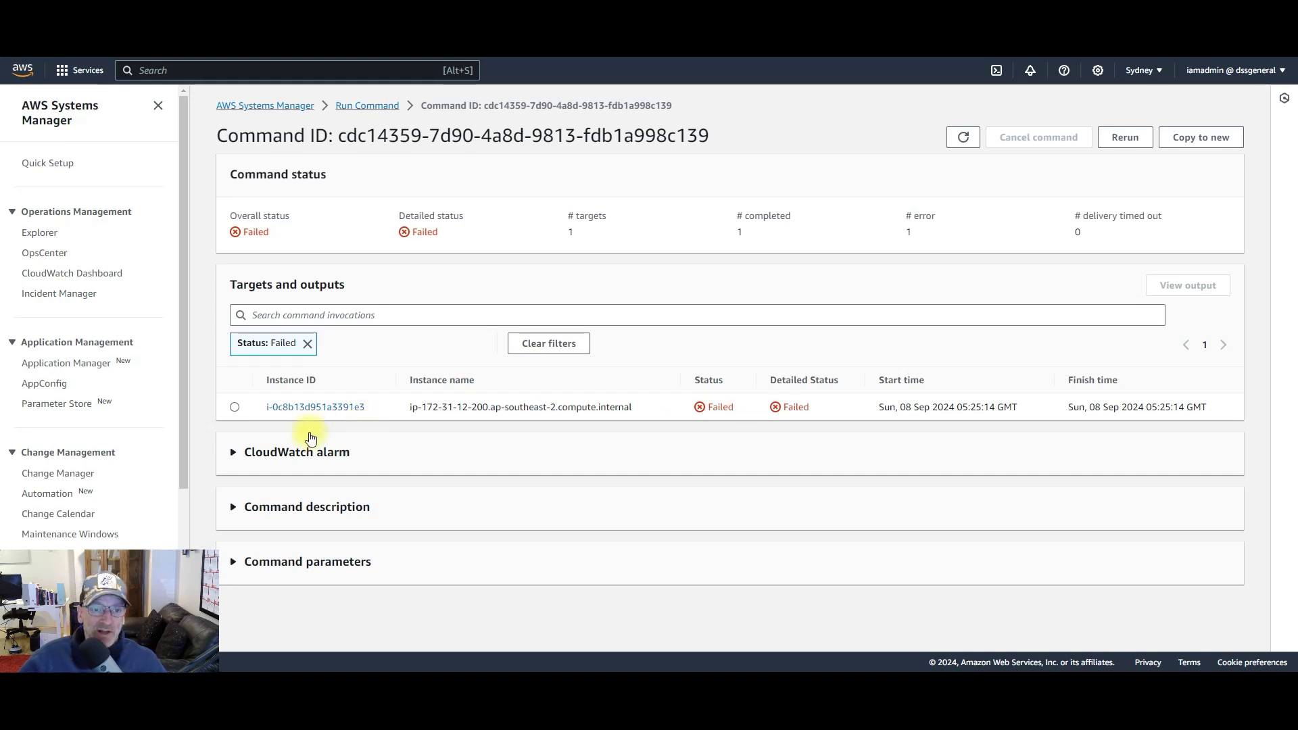
{"action": "left_click", "coordinate": [317, 406]}
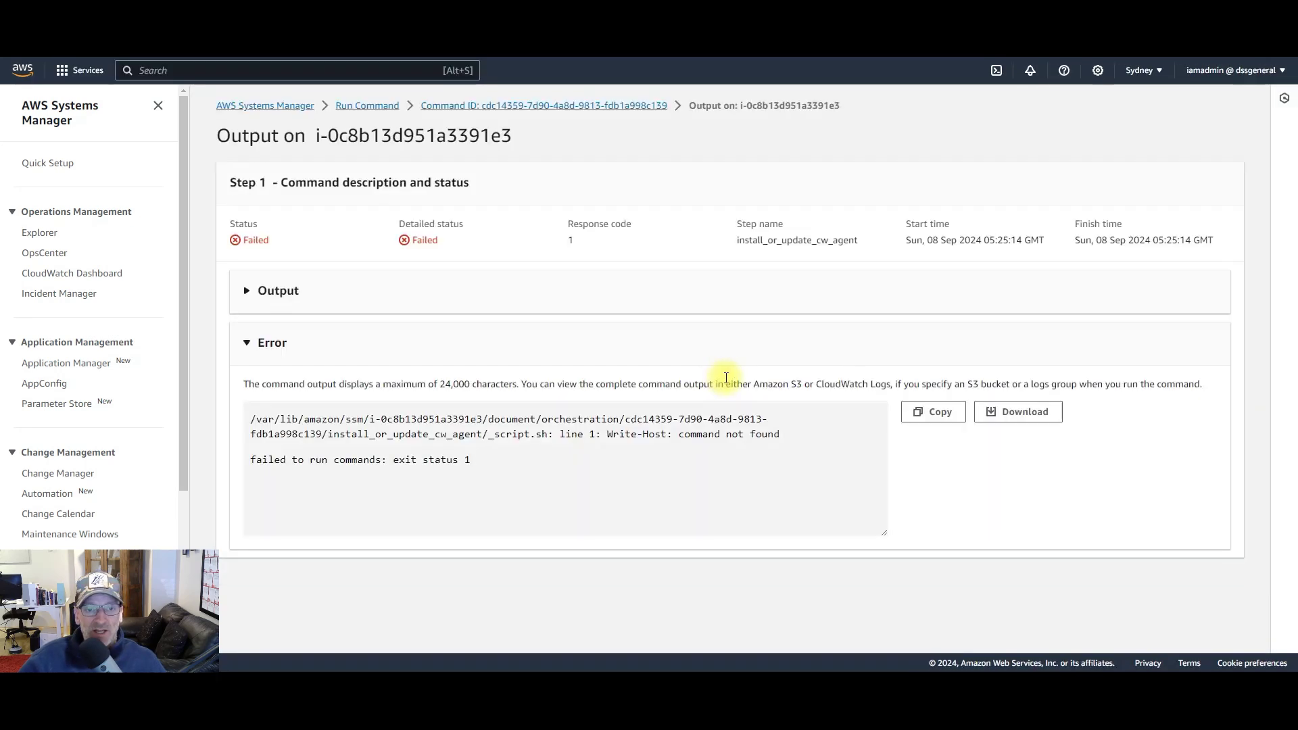
{"action": "left_click_drag", "start_coordinate": [468, 460], "coordinate": [391, 459]}
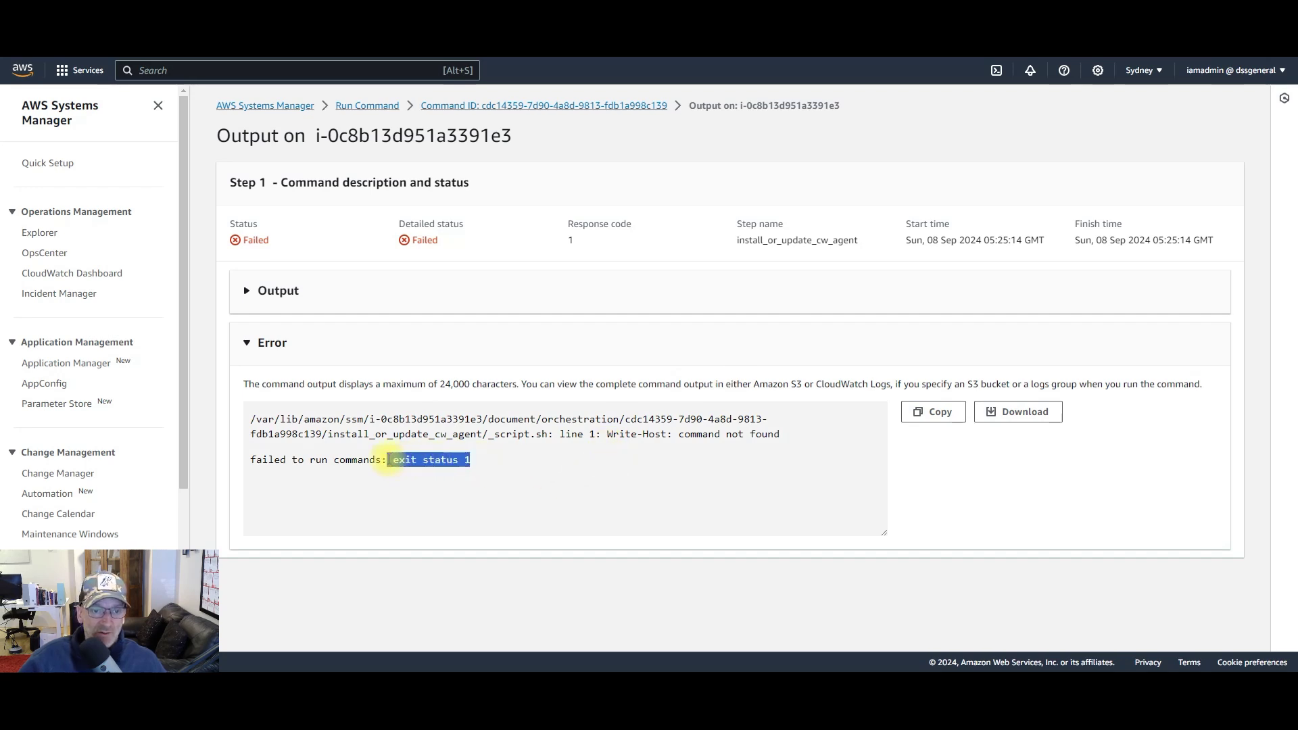
{"action": "left_click", "coordinate": [513, 498]}
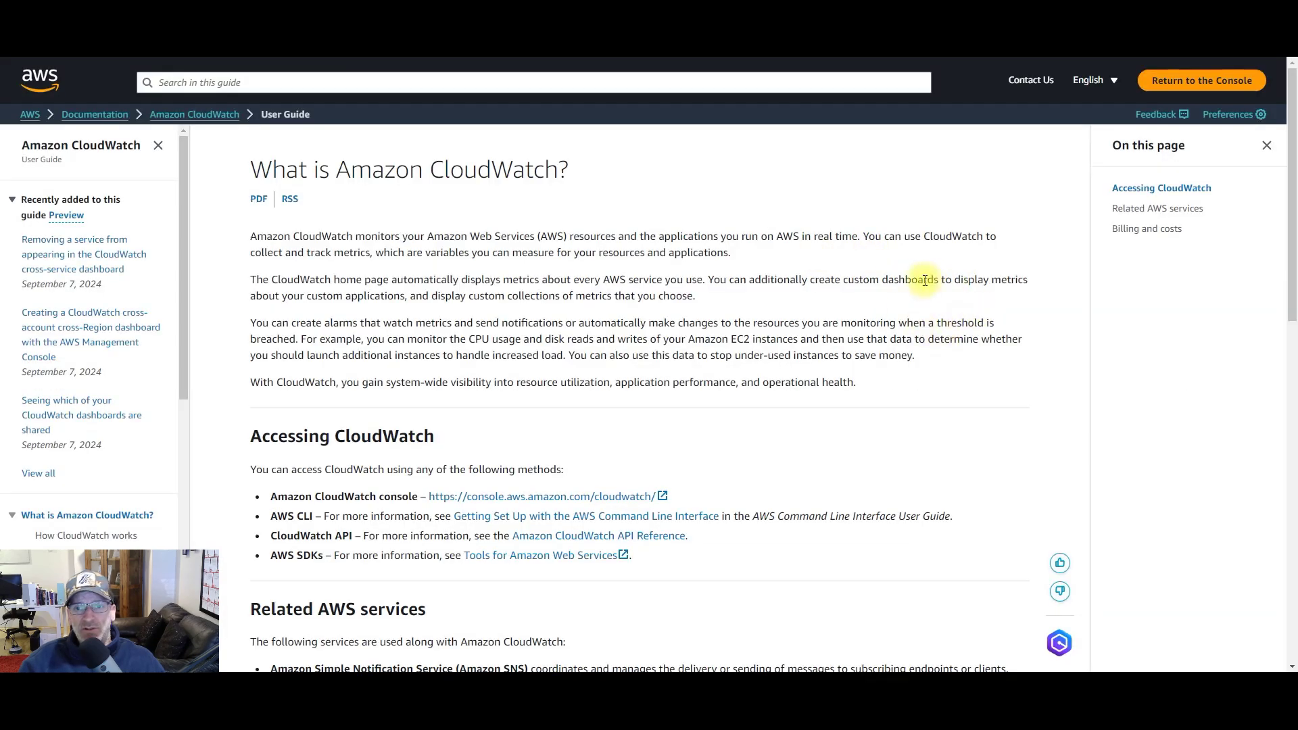
Step: Highlight the phrase "dashboards to display metrics" on the "What is Amazon CloudWatch?" page of the AWS documentation
{"action": "left_click_drag", "start_coordinate": [1028, 278], "coordinate": [881, 280]}
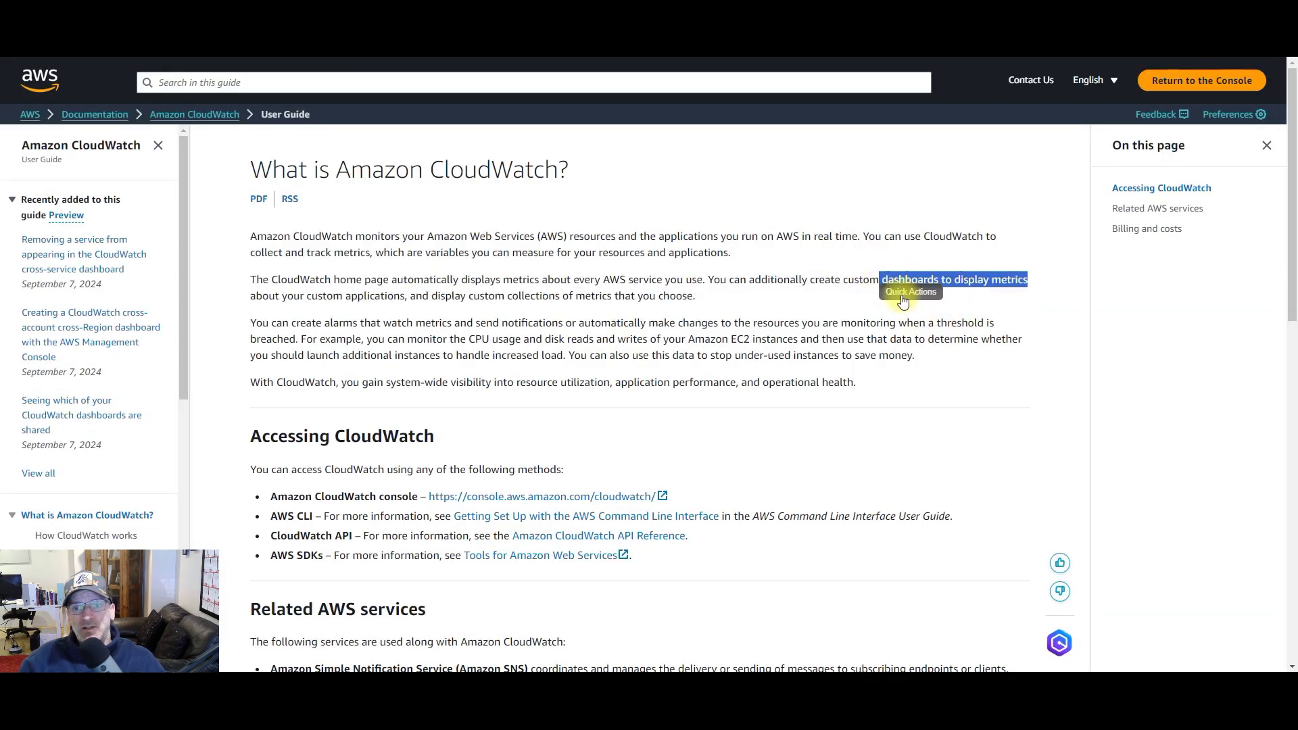